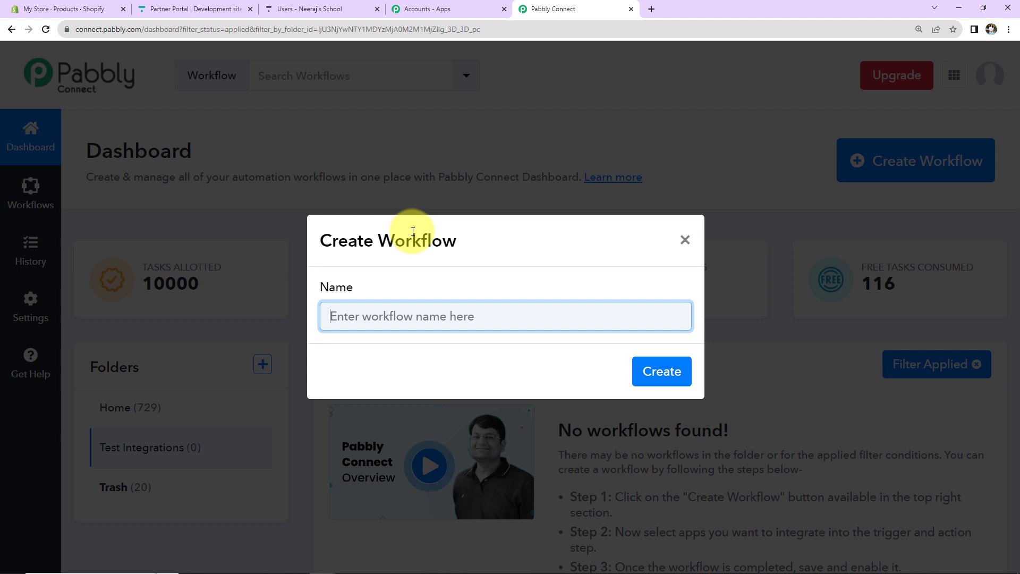
Step: Name the new workflow 'Enroll User in Thinkific for Shopify Purchase' and create it
{"action": "type", "text": "Enroll User in Thinkific for Shopify Purchase"}
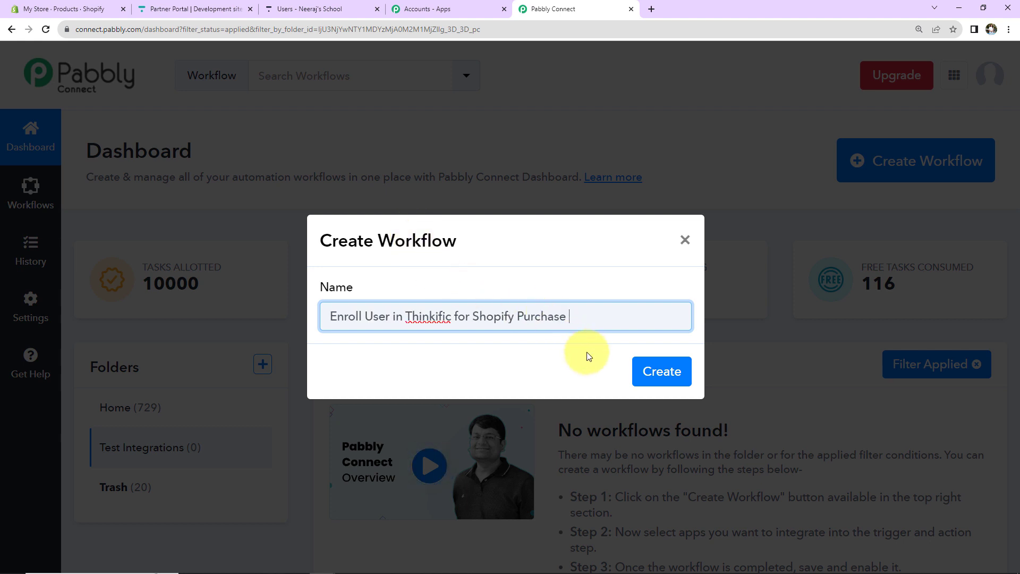
{"action": "left_click", "coordinate": [661, 372]}
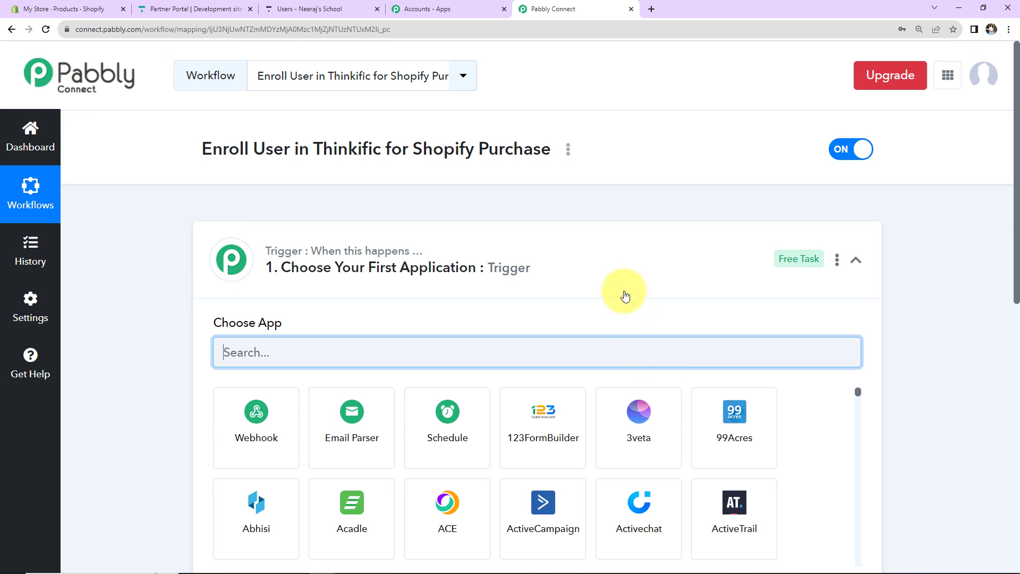
Step: Collapse the Trigger step's Choose App panel so both empty steps are visible
{"action": "left_click", "coordinate": [856, 263]}
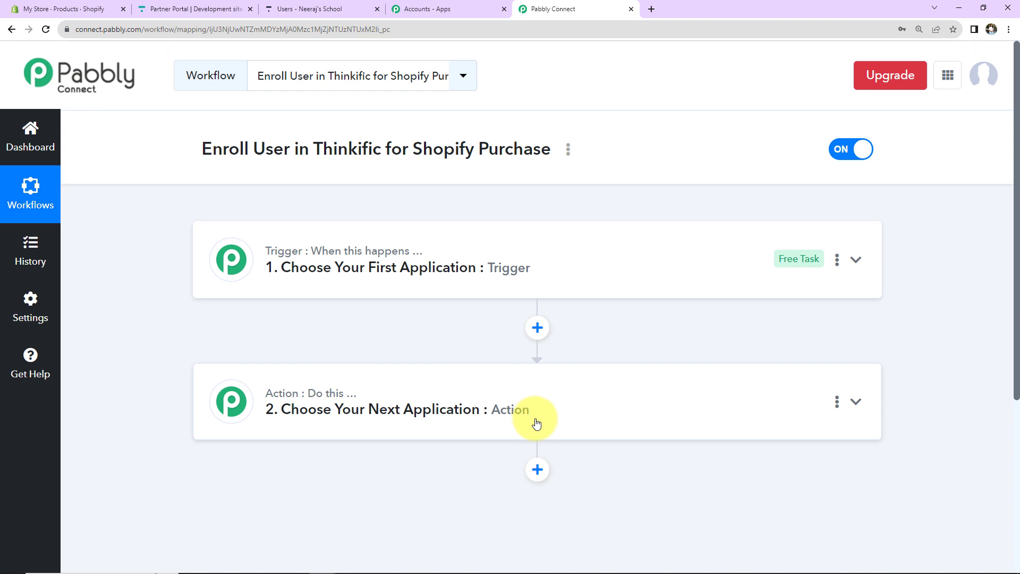
Step: Search for Shopify and choose it as the trigger app
{"action": "left_click", "coordinate": [563, 275]}
{"action": "type", "text": "shopify"}
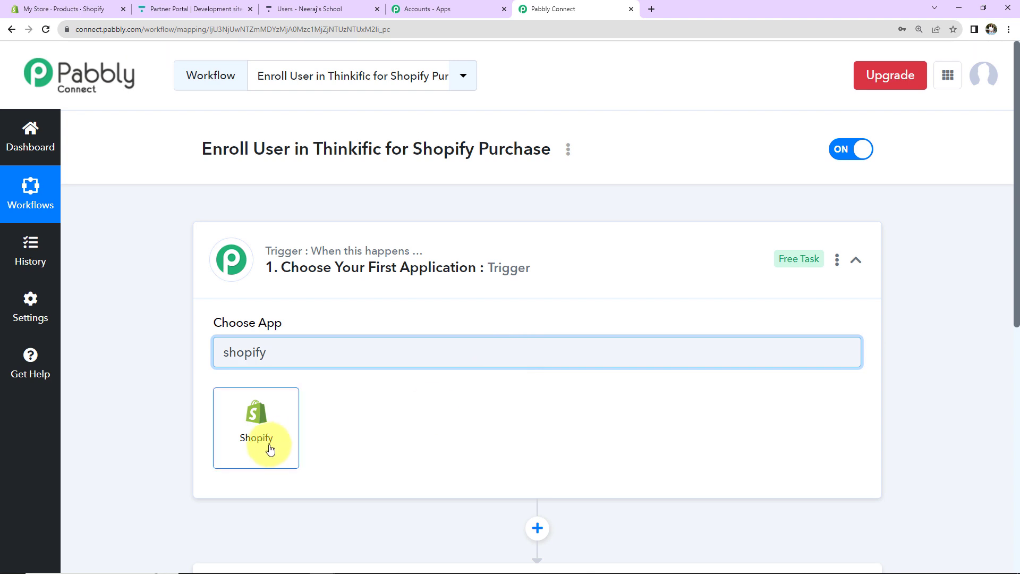
{"action": "left_click", "coordinate": [269, 448]}
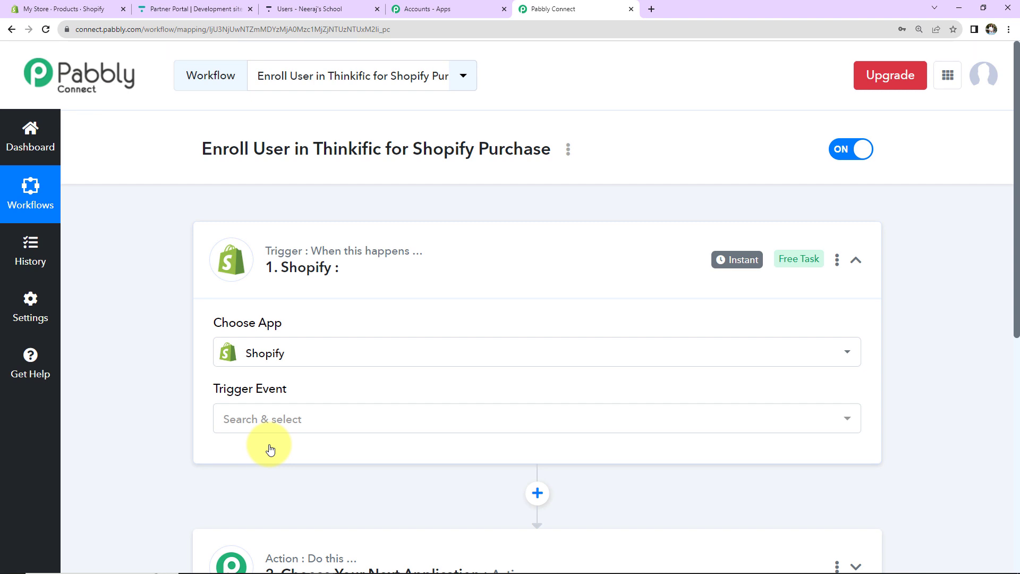
Step: Set the trigger event to New Order and copy its webhook URL
{"action": "left_click", "coordinate": [269, 422]}
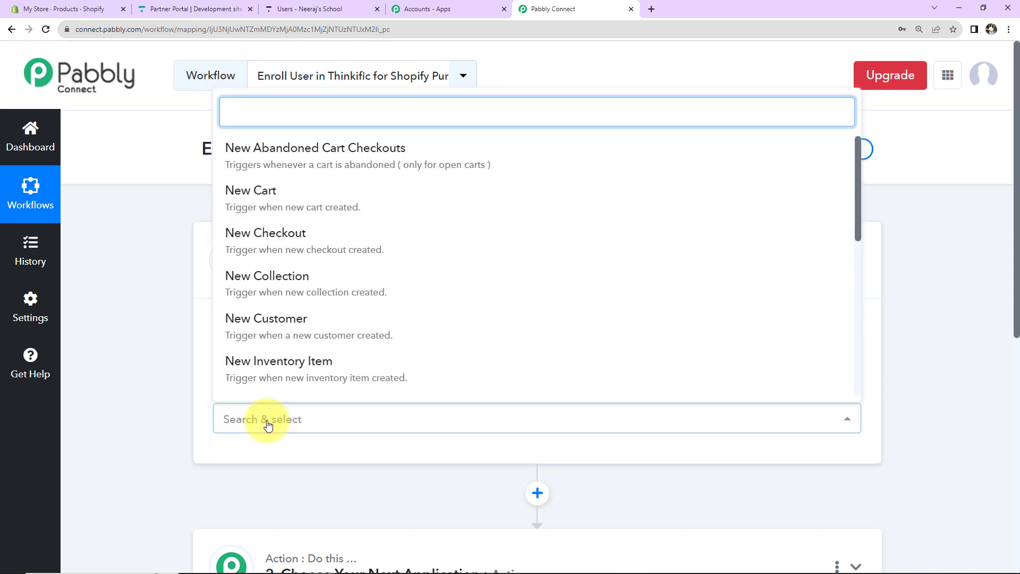
{"action": "scroll", "coordinate": [307, 316], "scroll_direction": "down", "scroll_amount": 5}
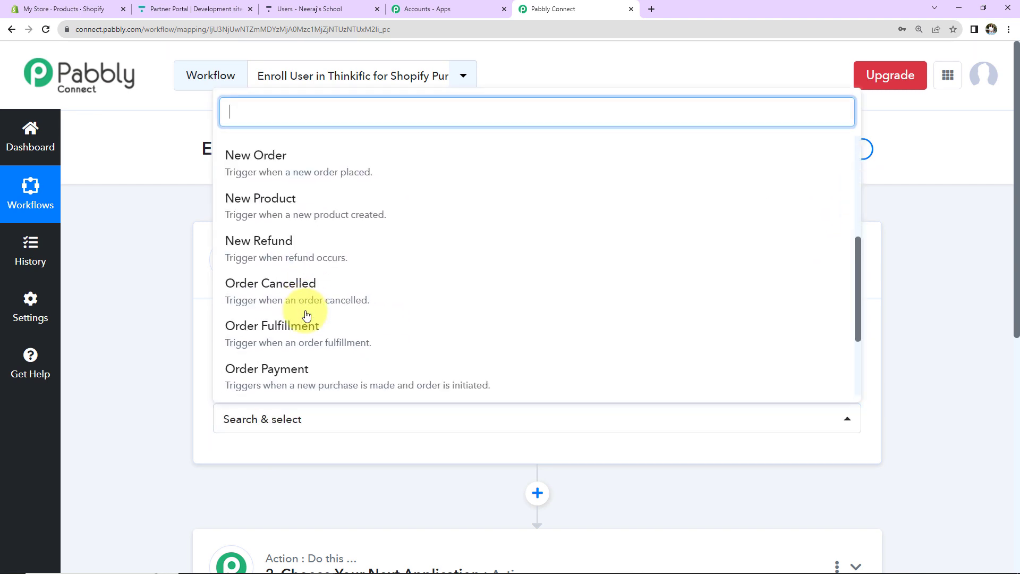
{"action": "left_click", "coordinate": [263, 155]}
{"action": "scroll", "coordinate": [262, 384], "scroll_direction": "down", "scroll_amount": 2}
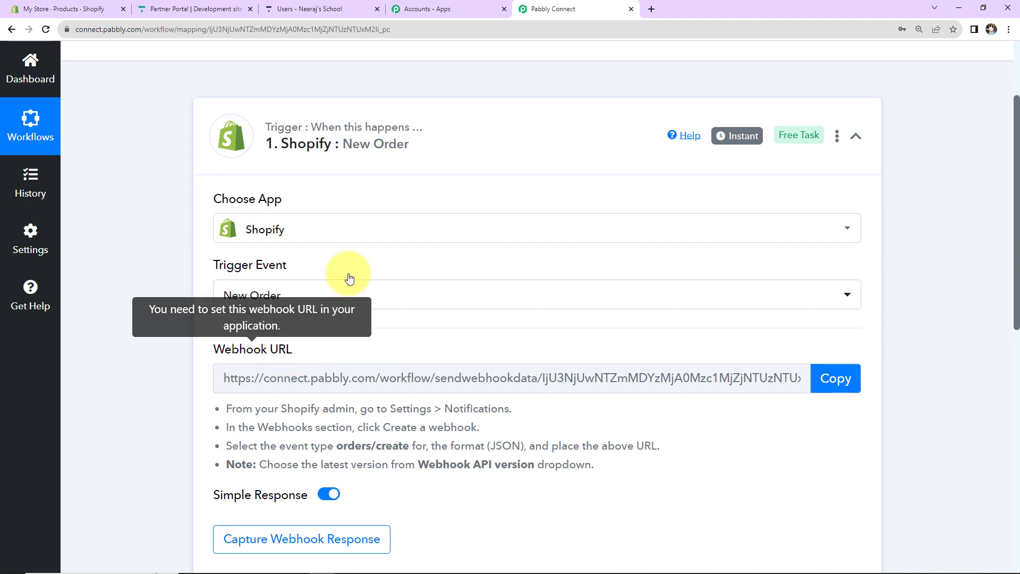
{"action": "left_click", "coordinate": [835, 377]}
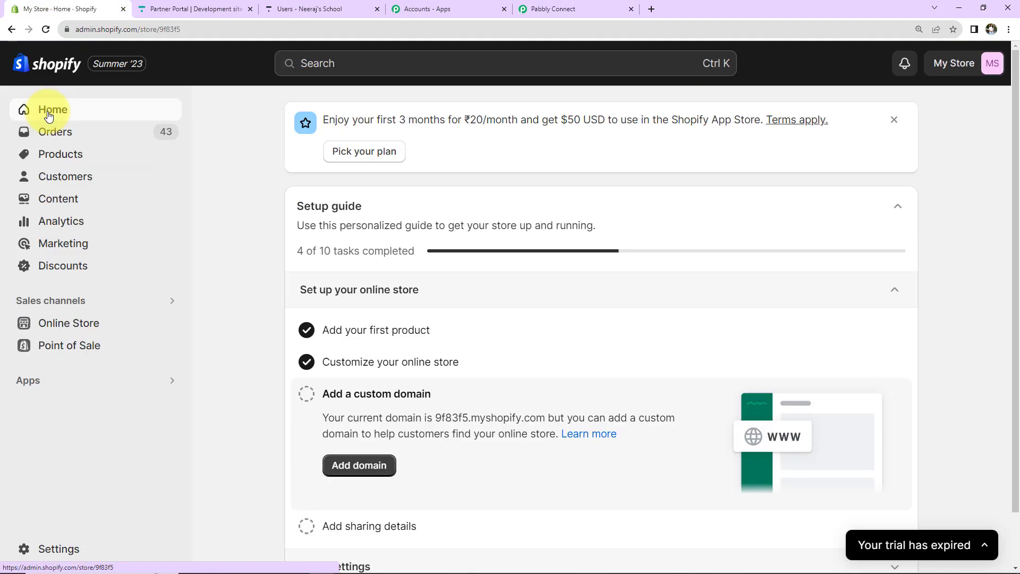
Step: Go to Shopify Settings > Notifications and start creating a webhook under Webhooks
{"action": "left_click", "coordinate": [53, 550]}
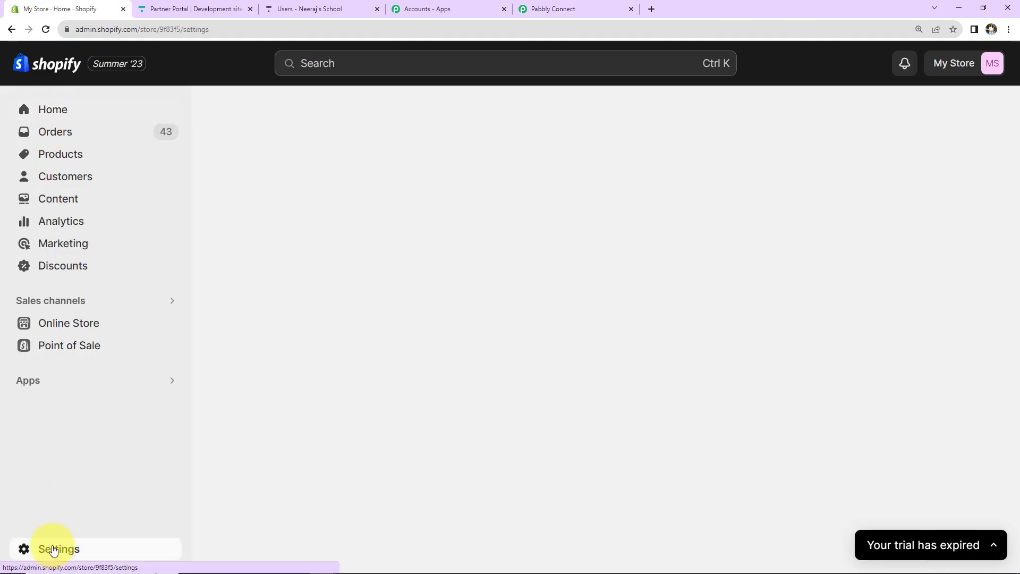
{"action": "scroll", "coordinate": [109, 419], "scroll_direction": "down", "scroll_amount": 5}
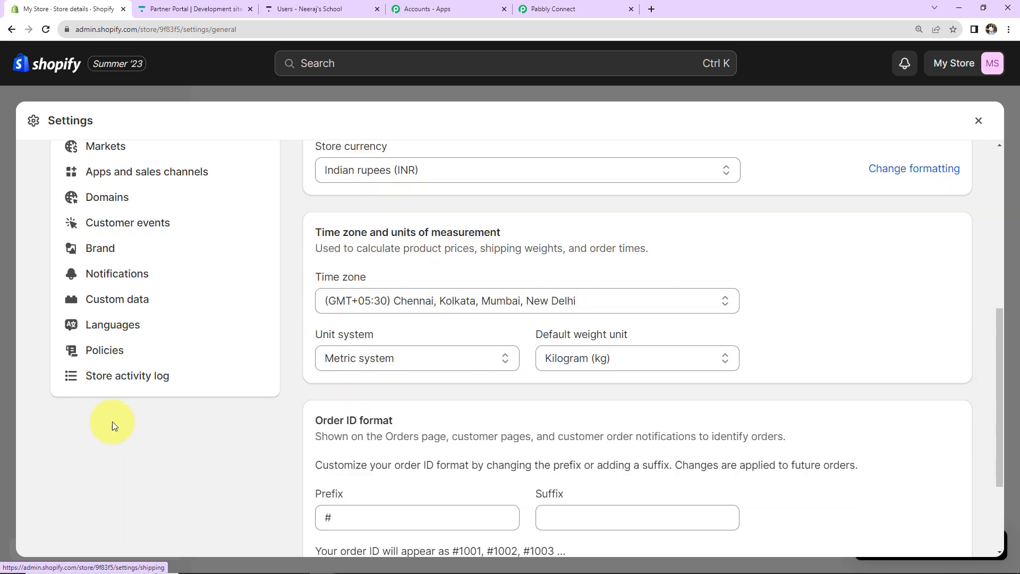
{"action": "left_click", "coordinate": [102, 276]}
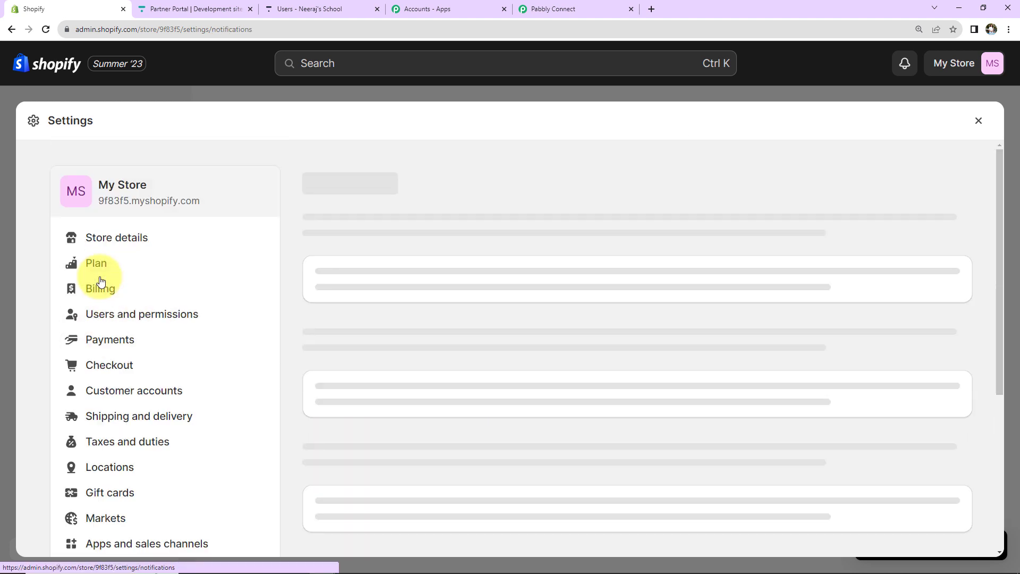
{"action": "scroll", "coordinate": [378, 295], "scroll_direction": "down", "scroll_amount": 2}
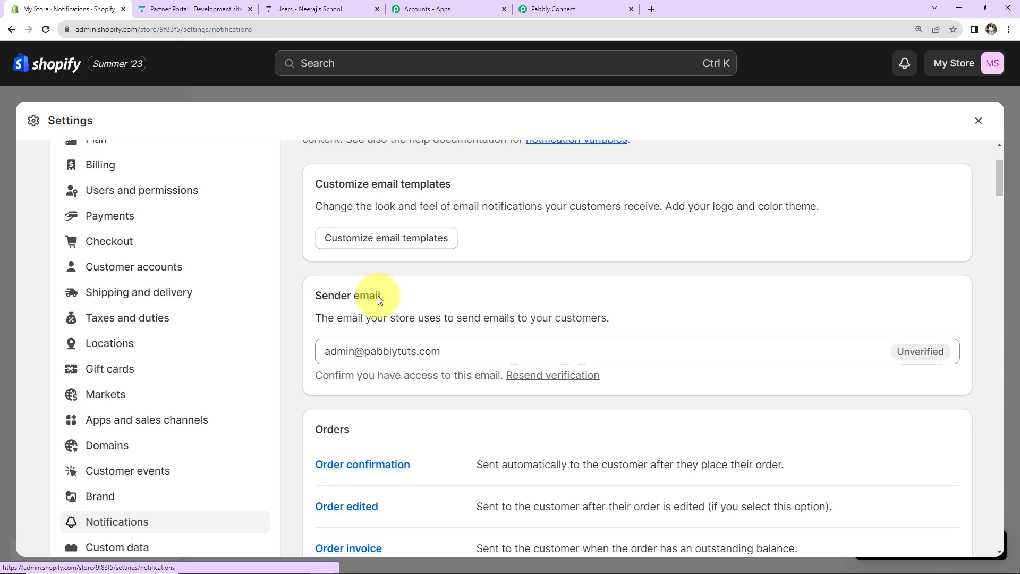
{"action": "scroll", "coordinate": [378, 295], "scroll_direction": "down", "scroll_amount": 15}
{"action": "left_click", "coordinate": [350, 414]}
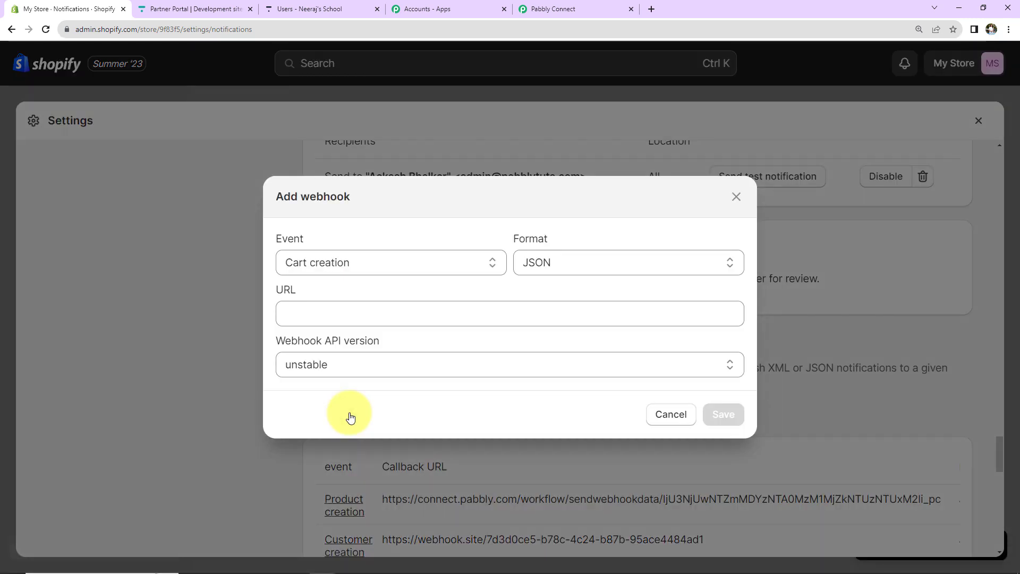
Step: Set the webhook event to Order creation and paste the Pabbly webhook URL
{"action": "left_click", "coordinate": [358, 267]}
{"action": "scroll", "coordinate": [367, 350], "scroll_direction": "down", "scroll_amount": 8}
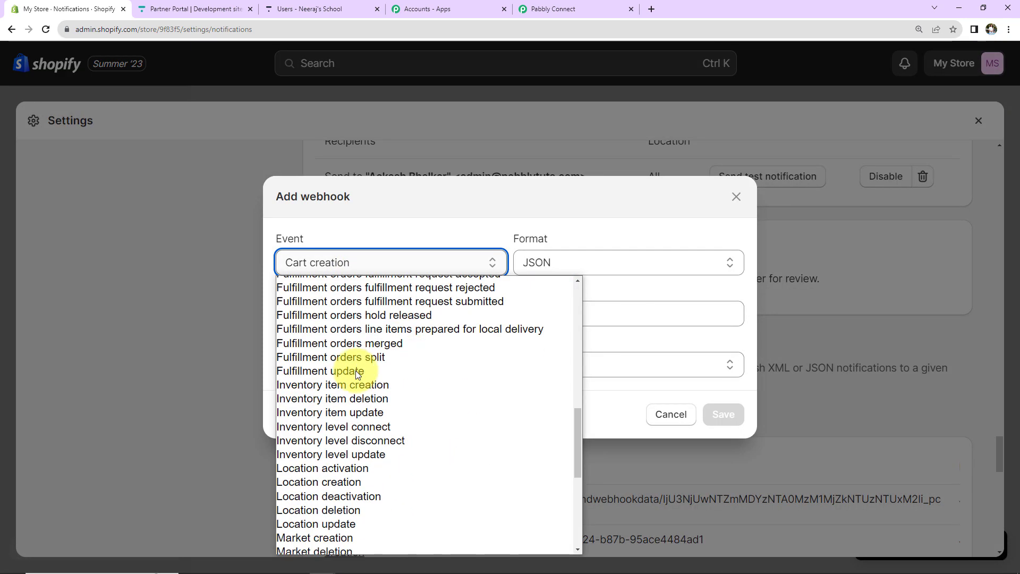
{"action": "scroll", "coordinate": [355, 371], "scroll_direction": "down", "scroll_amount": 5}
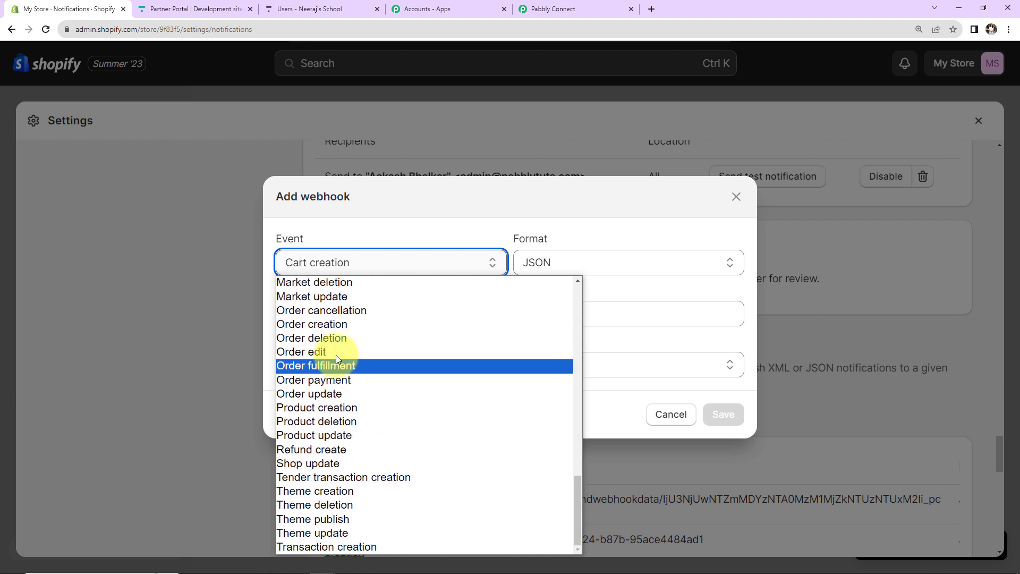
{"action": "left_click", "coordinate": [326, 325]}
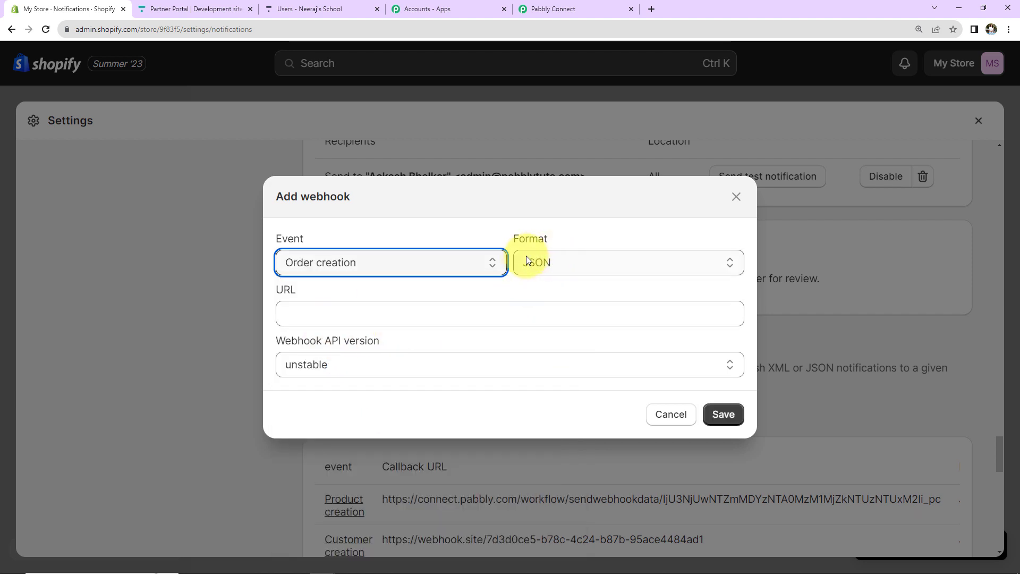
{"action": "left_click", "coordinate": [286, 302]}
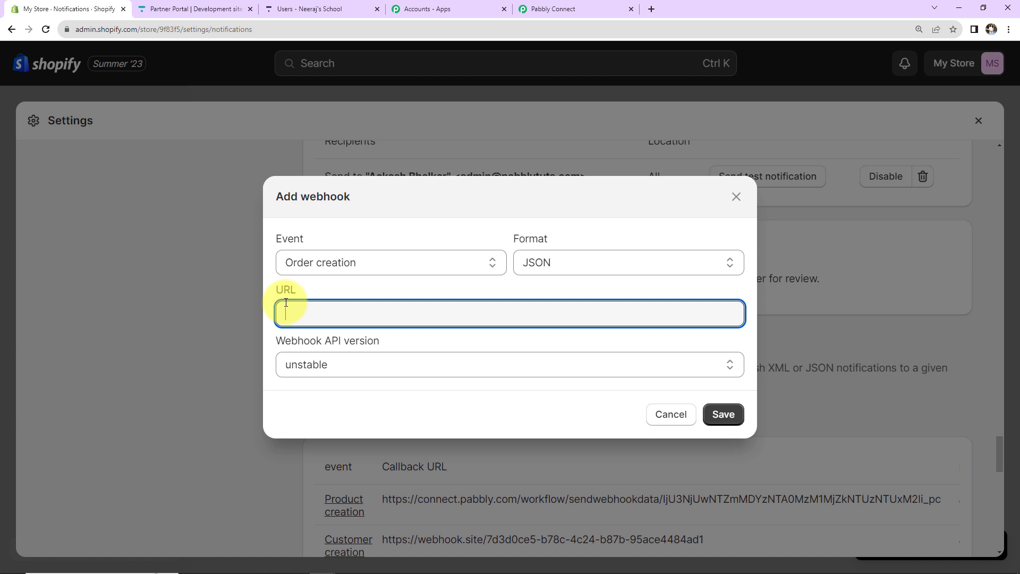
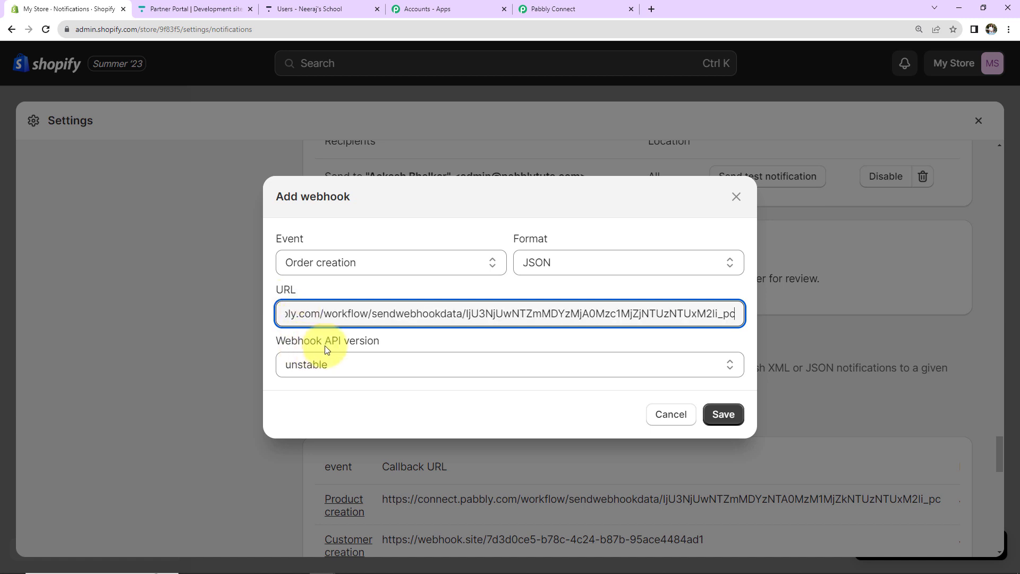
Step: Choose API version 2023-07 (Latest), save the webhook, and return to Pabbly Connect
{"action": "left_click", "coordinate": [380, 365]}
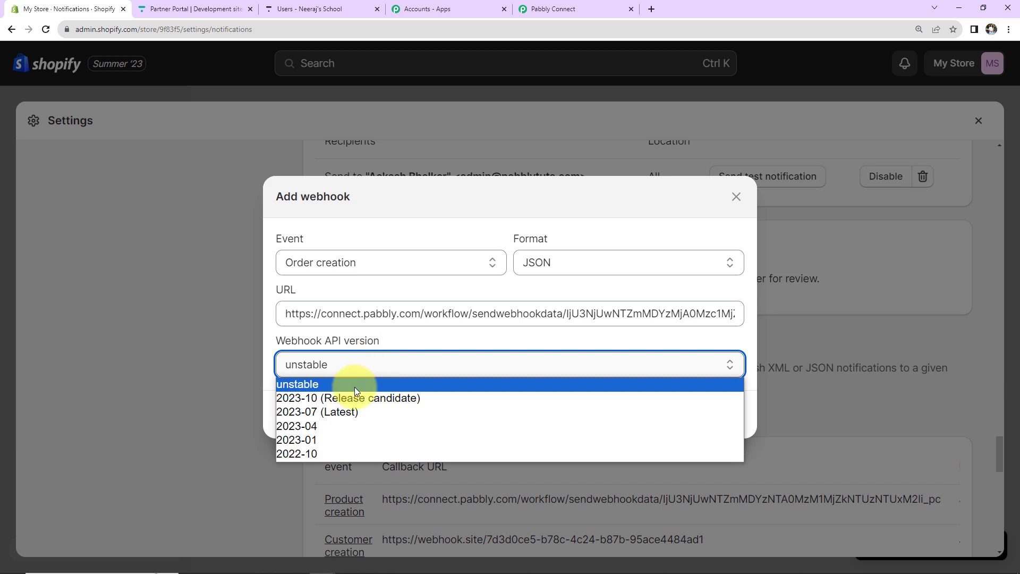
{"action": "left_click", "coordinate": [349, 416]}
{"action": "left_click", "coordinate": [722, 414]}
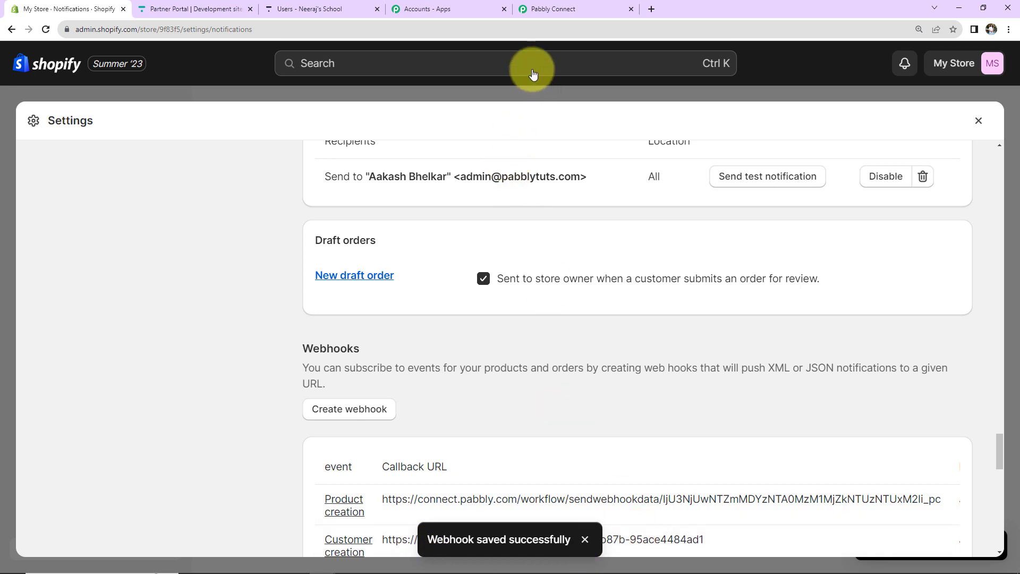
{"action": "left_click", "coordinate": [556, 7]}
{"action": "scroll", "coordinate": [511, 272], "scroll_direction": "down", "scroll_amount": 5}
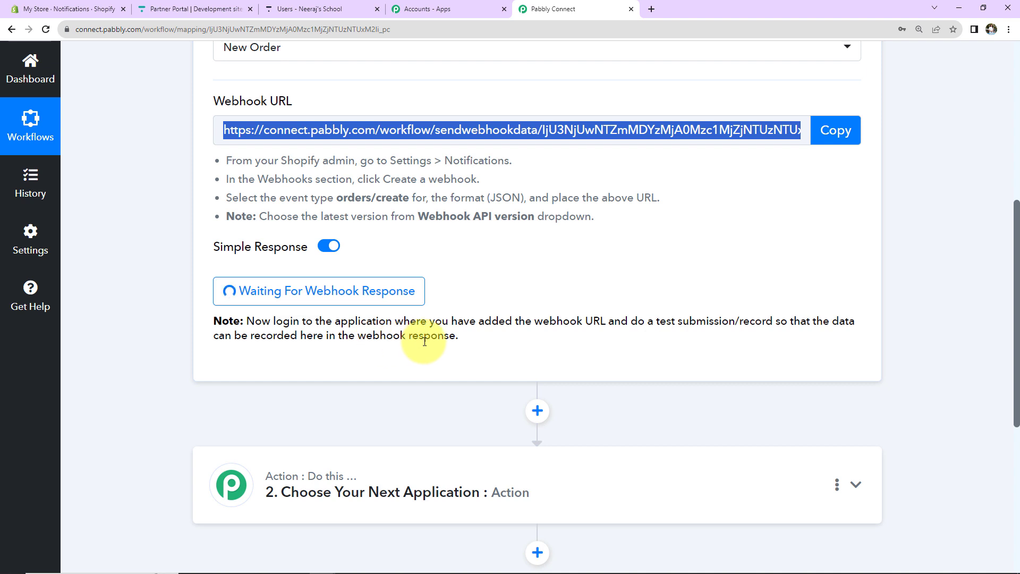
Step: Back in Shopify, close the Settings overlay and show the Products list
{"action": "left_click", "coordinate": [63, 9]}
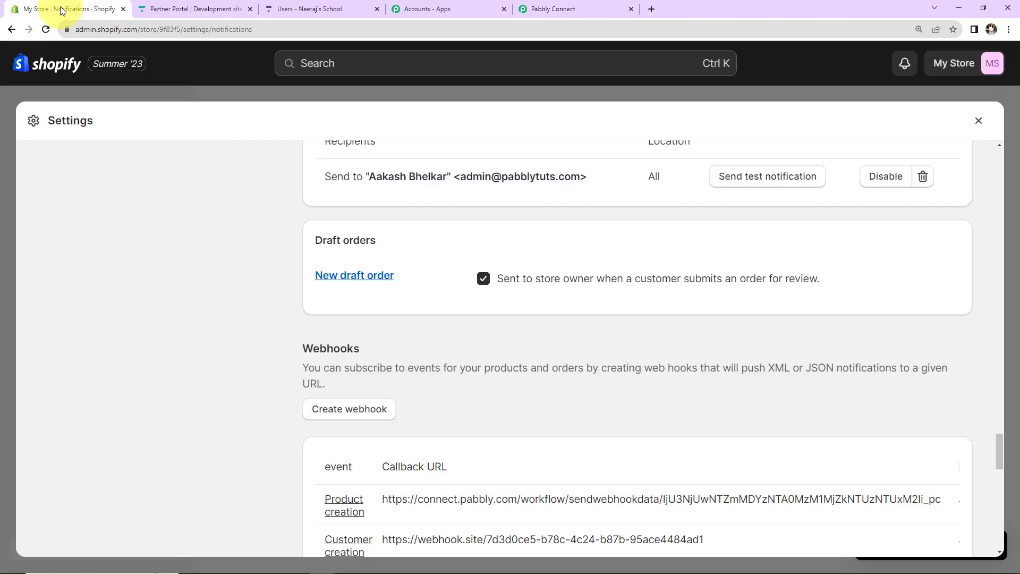
{"action": "left_click", "coordinate": [978, 121]}
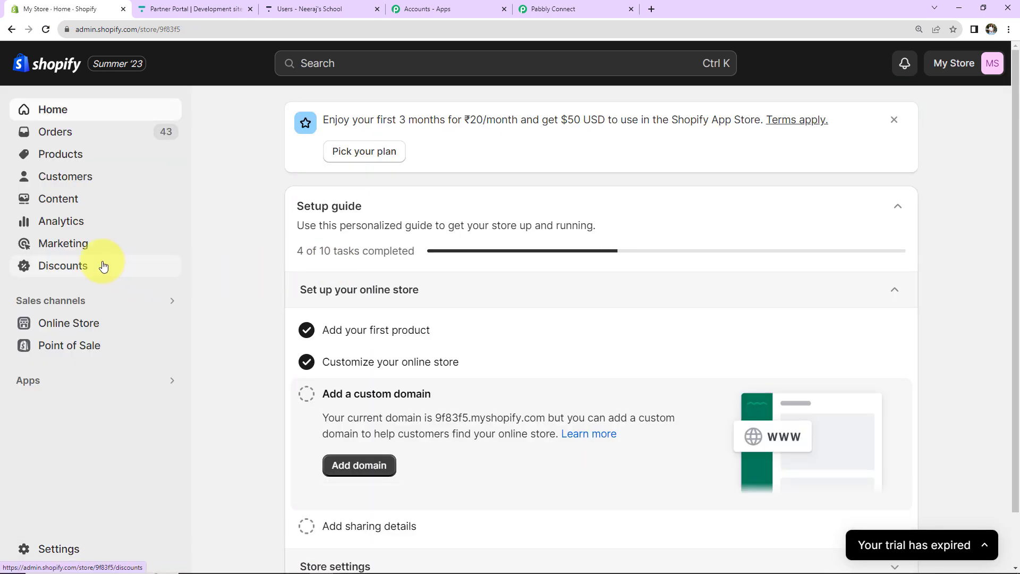
{"action": "left_click", "coordinate": [58, 155]}
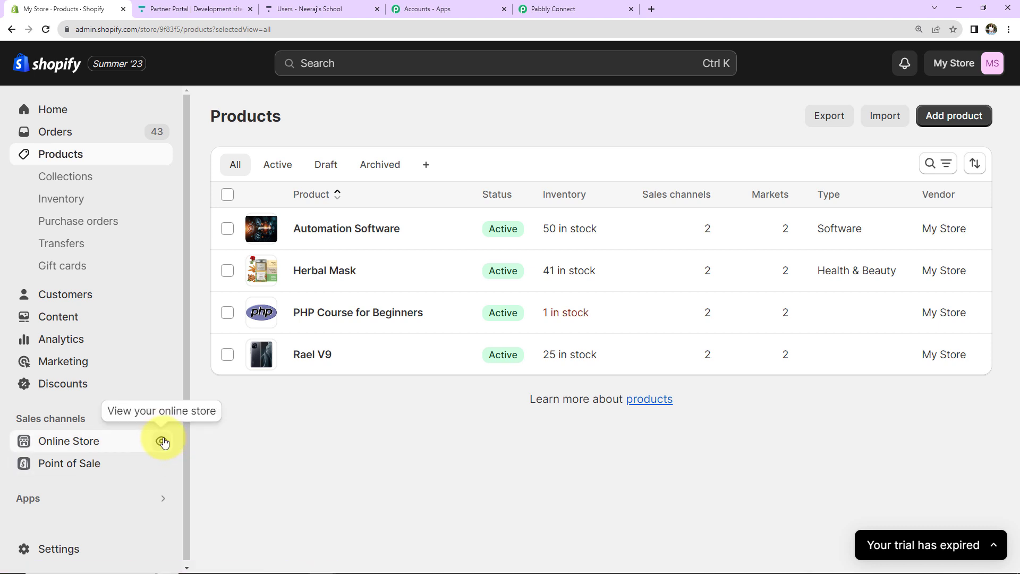
Step: View the live online store and open the PHP Course for Beginners product for checkout
{"action": "left_click", "coordinate": [162, 441]}
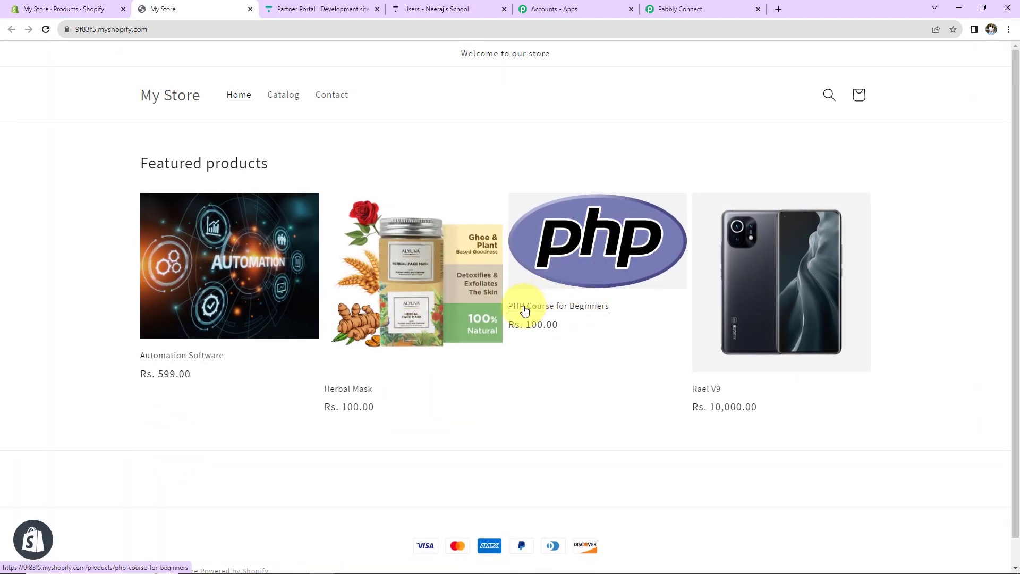
{"action": "left_click", "coordinate": [585, 307]}
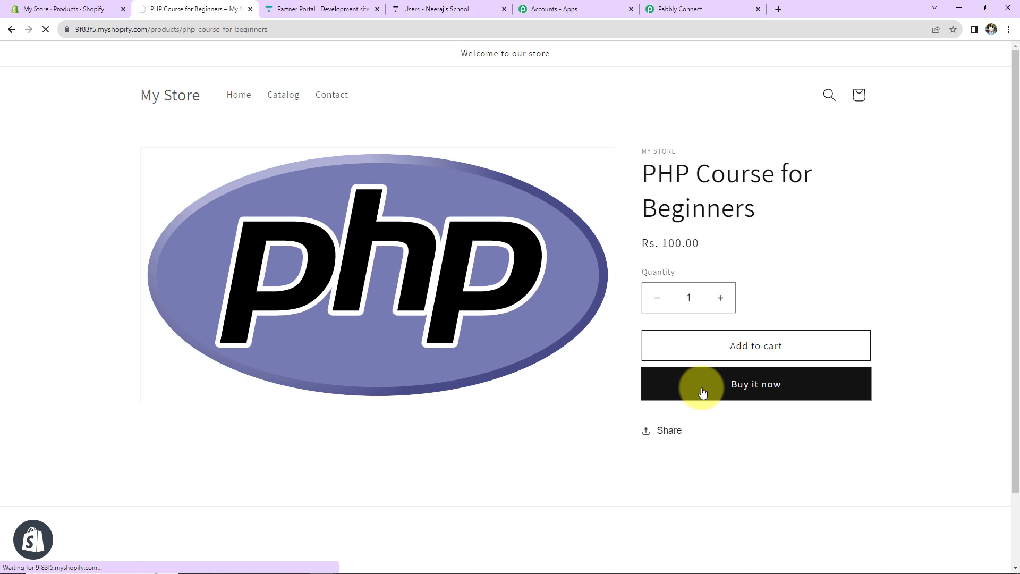
{"action": "scroll", "coordinate": [485, 298], "scroll_direction": "down", "scroll_amount": 3}
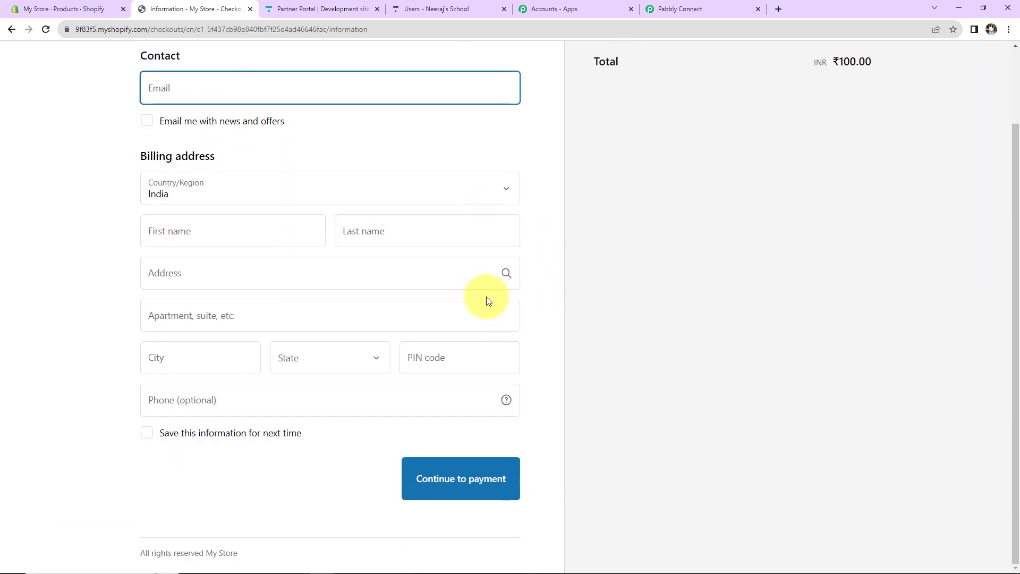
Step: Autofill checkout with the saved customer's details and complete the apartment line from a suggestion
{"action": "left_click", "coordinate": [244, 87]}
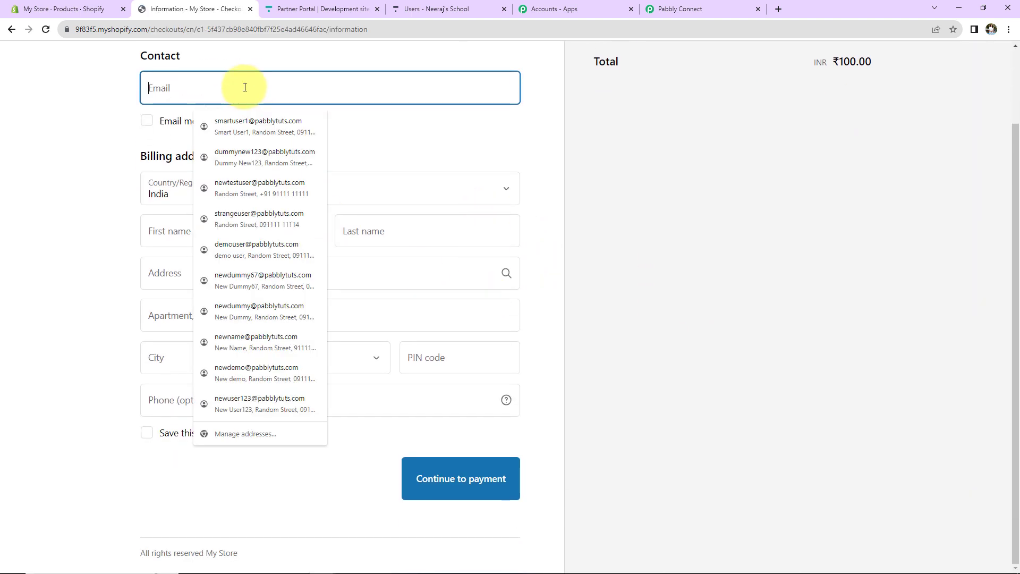
{"action": "left_click", "coordinate": [237, 276]}
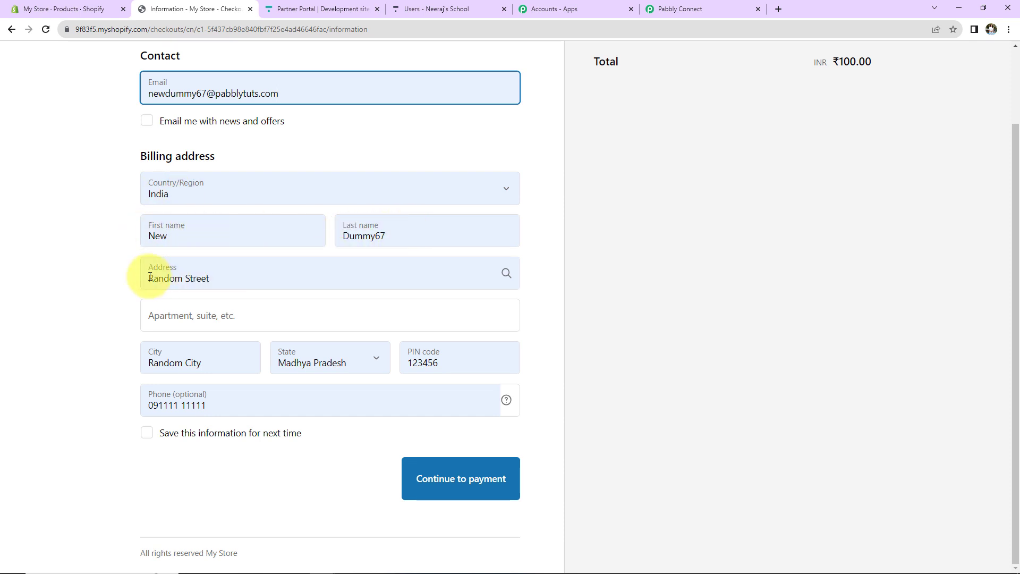
{"action": "left_click", "coordinate": [159, 316]}
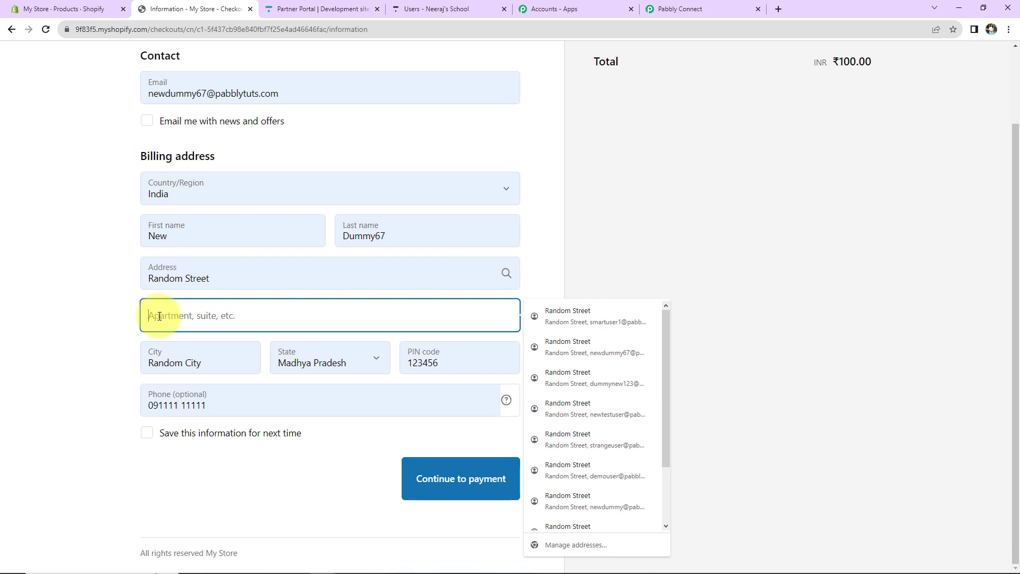
{"action": "type", "text": "Random"}
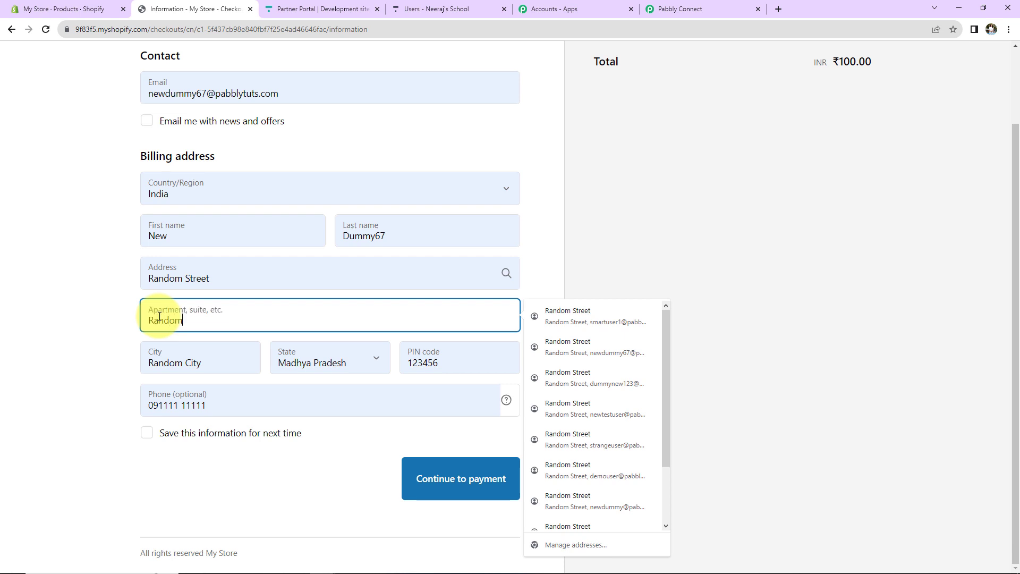
{"action": "type", "text": " Apartment"}
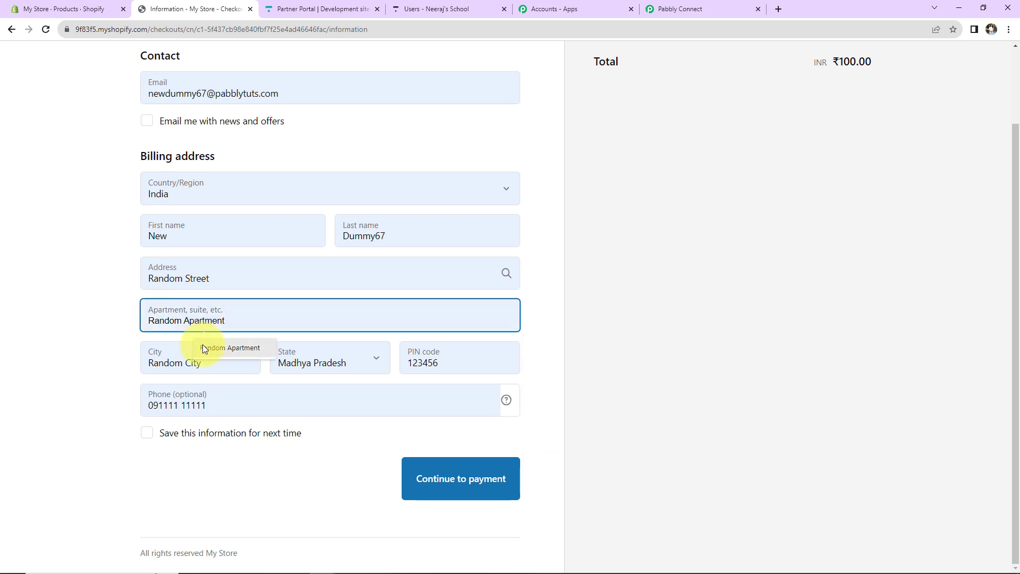
{"action": "left_click", "coordinate": [203, 346]}
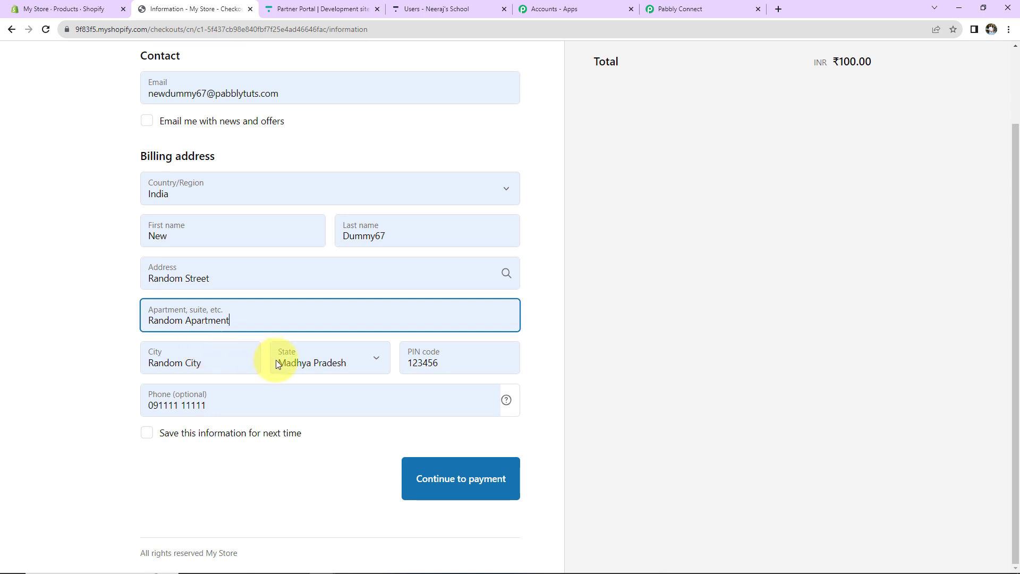
Step: Change the PIN code to 462042, prefix the phone with 91, and continue to payment
{"action": "double_click", "coordinate": [432, 361]}
{"action": "type", "text": "462042"}
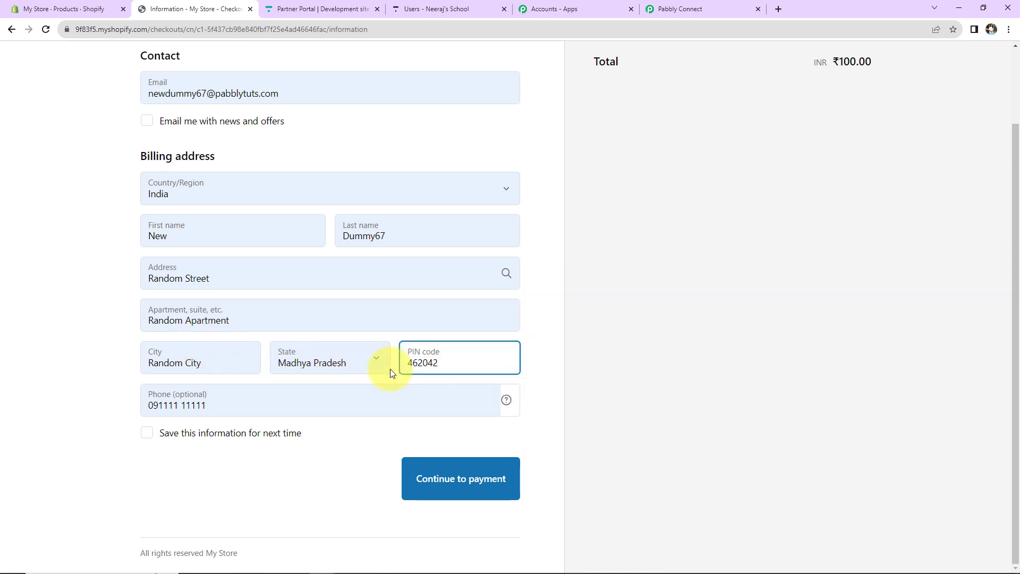
{"action": "left_click", "coordinate": [155, 406]}
{"action": "key", "text": "BackSpace"}
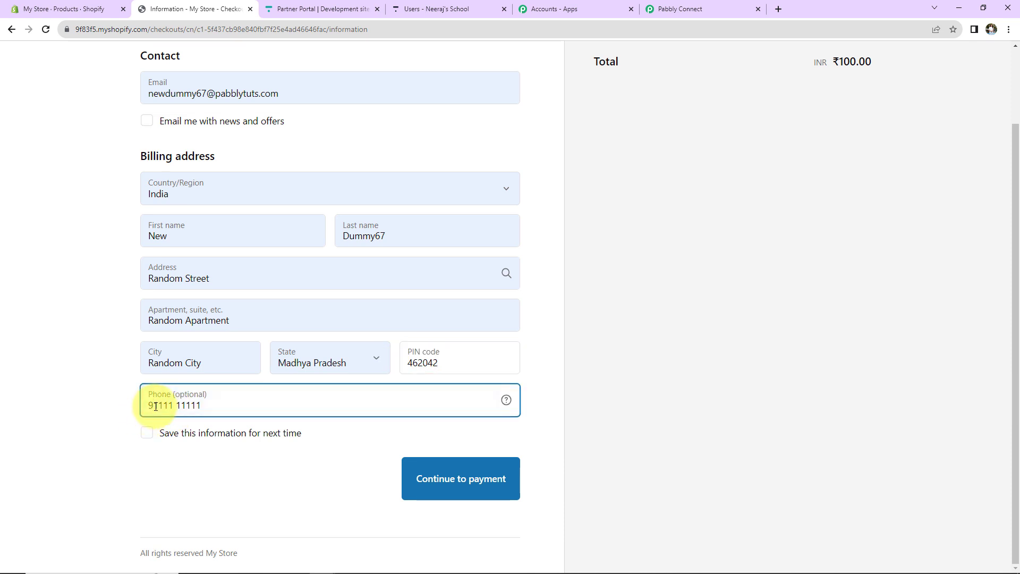
{"action": "type", "text": "91"}
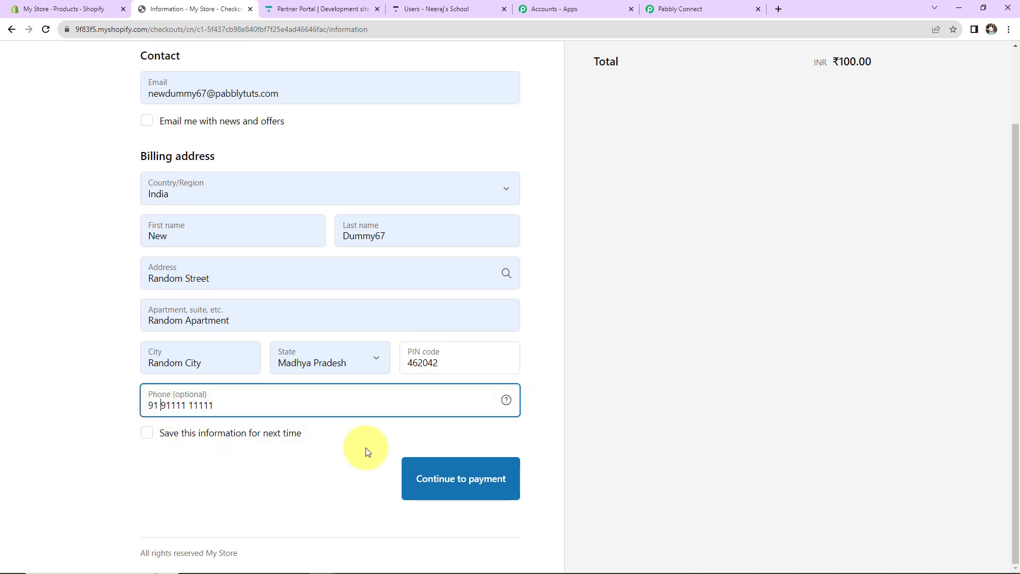
{"action": "left_click", "coordinate": [446, 482]}
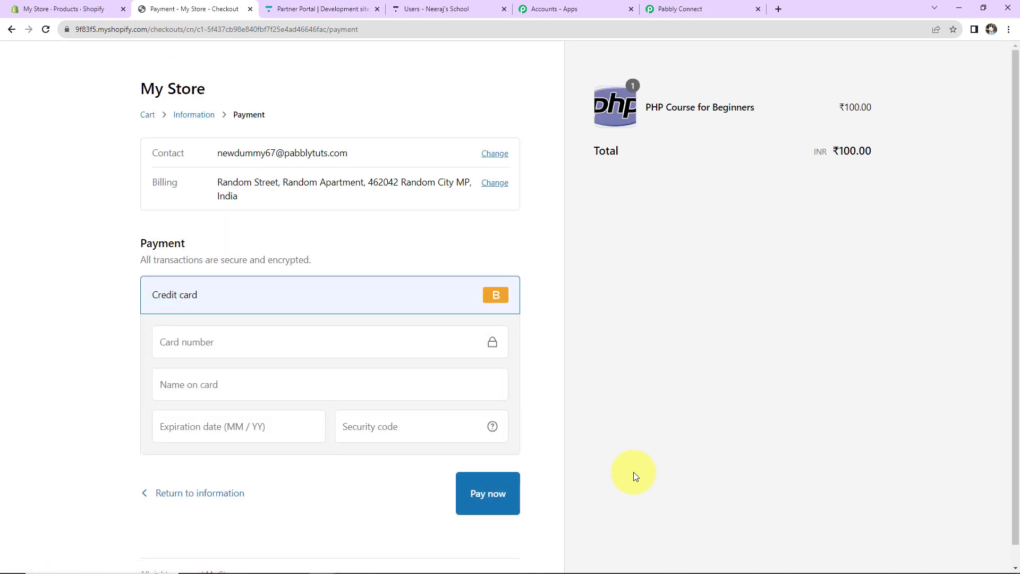
Step: Fill in the saved test card and its security code, then pay for the order
{"action": "left_click", "coordinate": [200, 342]}
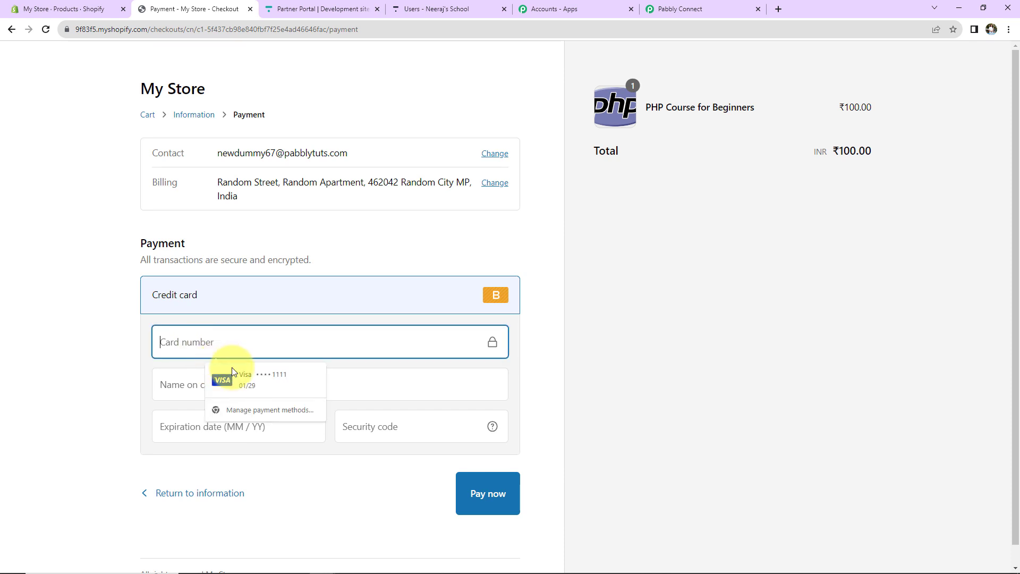
{"action": "left_click", "coordinate": [228, 375]}
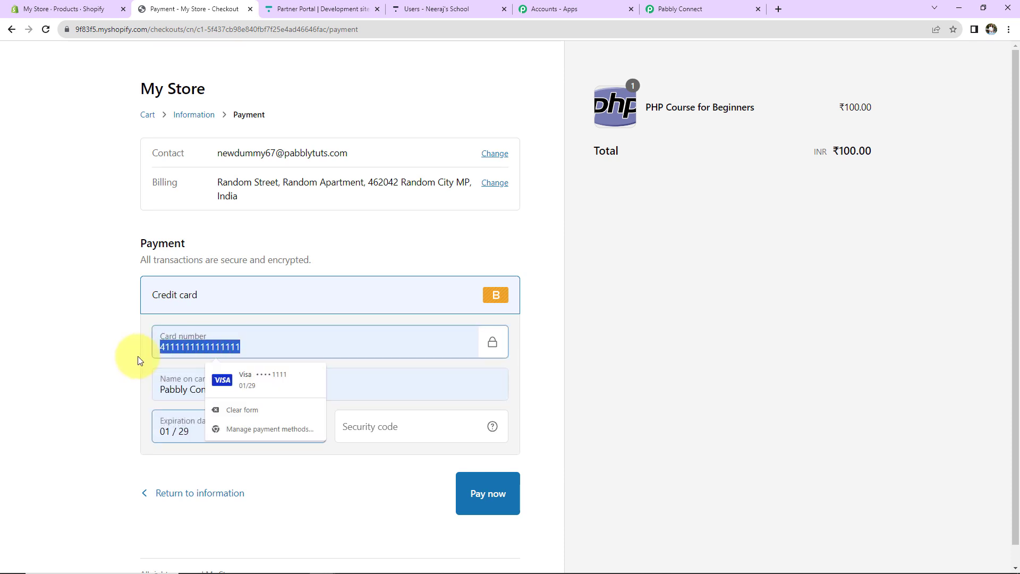
{"action": "type", "text": "1"}
{"action": "left_click", "coordinate": [394, 428]}
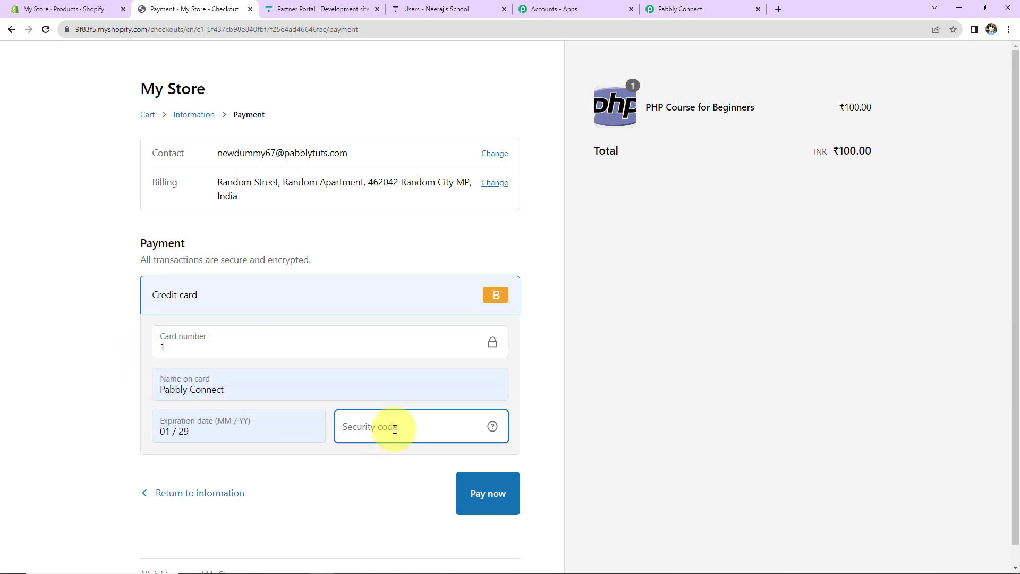
{"action": "left_click", "coordinate": [486, 494]}
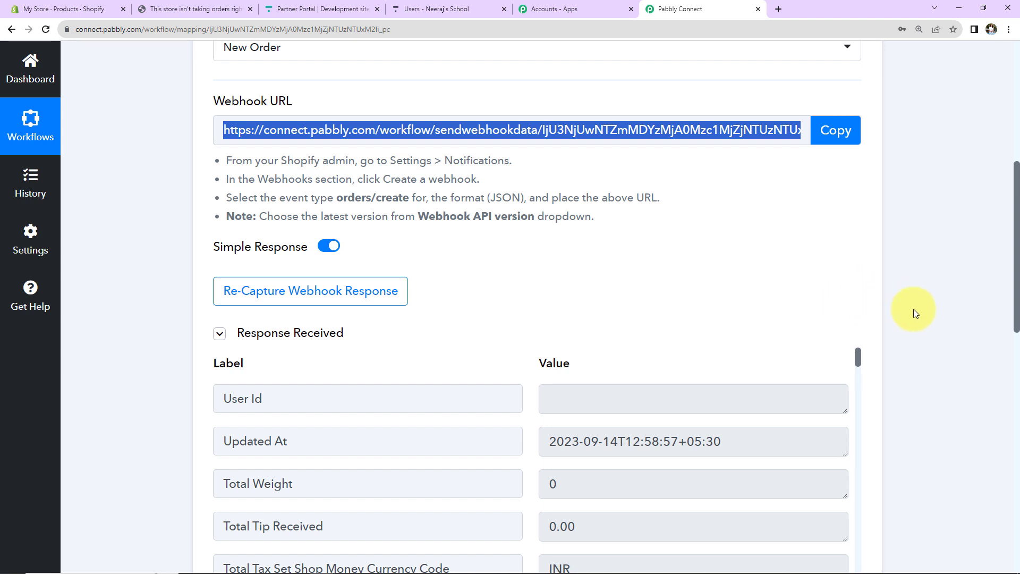
{"action": "scroll", "coordinate": [913, 308], "scroll_direction": "down", "scroll_amount": 5}
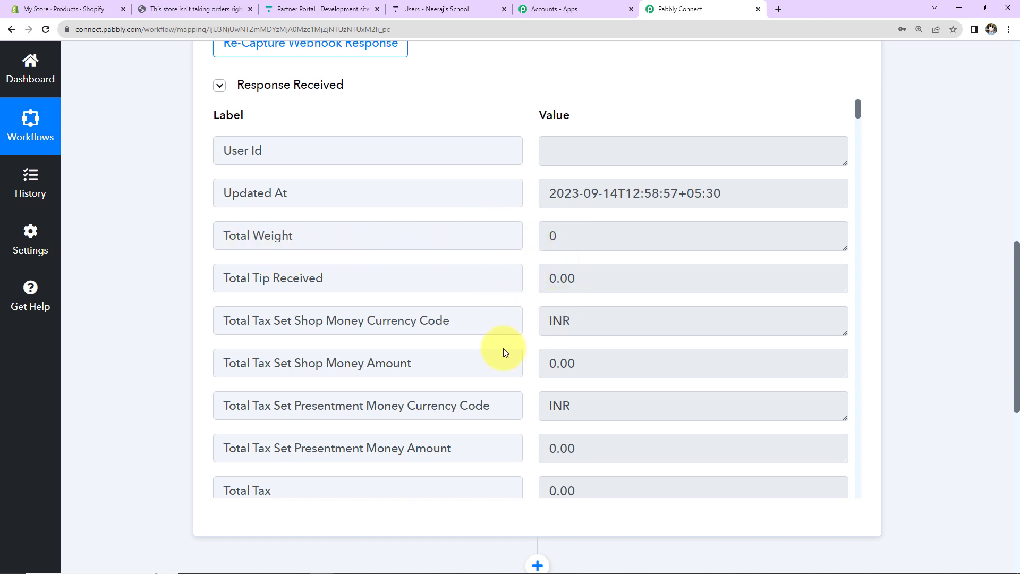
{"action": "scroll", "coordinate": [661, 313], "scroll_direction": "down", "scroll_amount": 9}
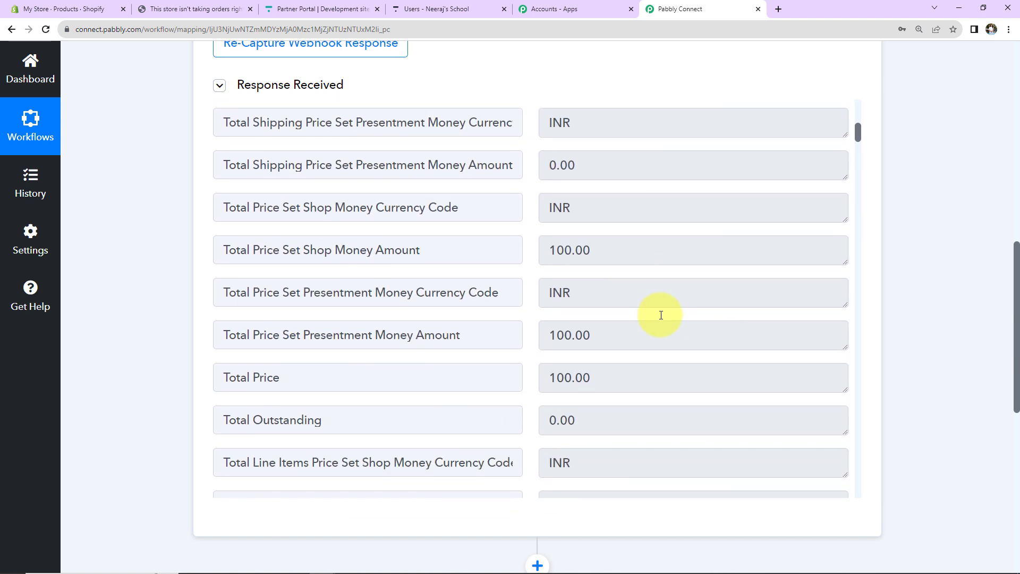
{"action": "scroll", "coordinate": [661, 315], "scroll_direction": "down", "scroll_amount": 3}
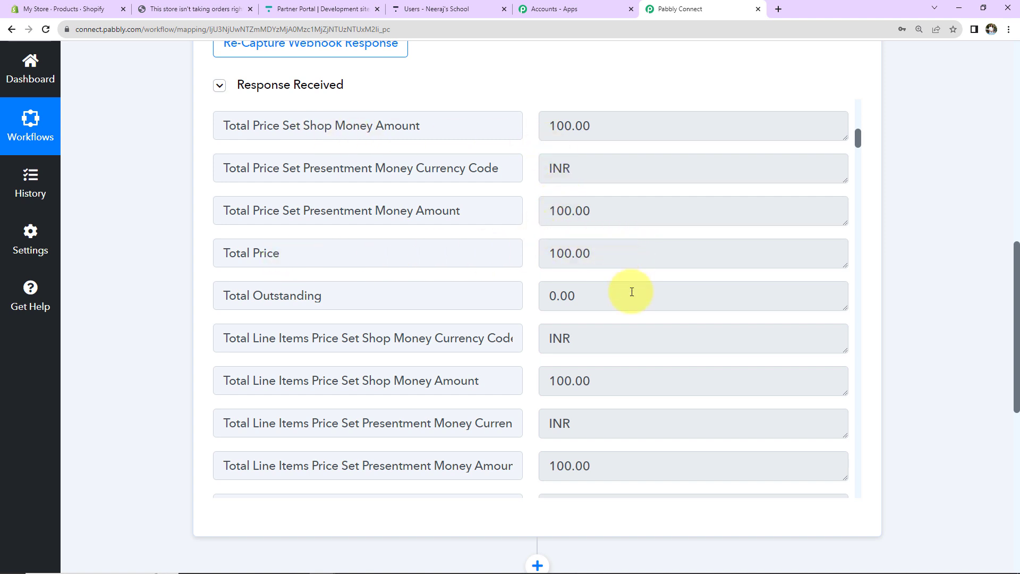
{"action": "scroll", "coordinate": [699, 287], "scroll_direction": "down", "scroll_amount": 10}
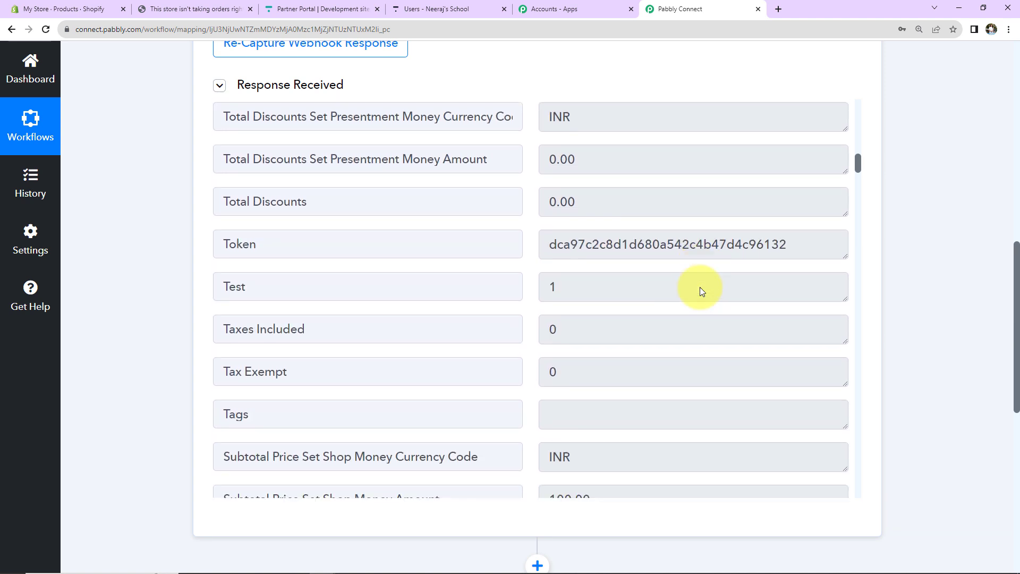
{"action": "scroll", "coordinate": [700, 287], "scroll_direction": "down", "scroll_amount": 10}
{"action": "left_click_drag", "start_coordinate": [551, 230], "coordinate": [769, 235]}
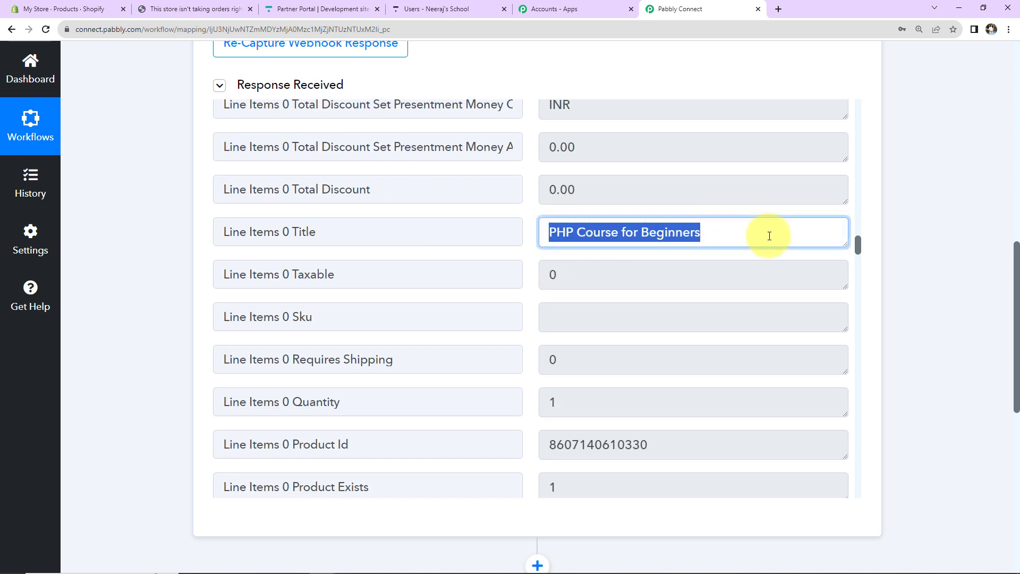
{"action": "scroll", "coordinate": [769, 236], "scroll_direction": "down", "scroll_amount": 10}
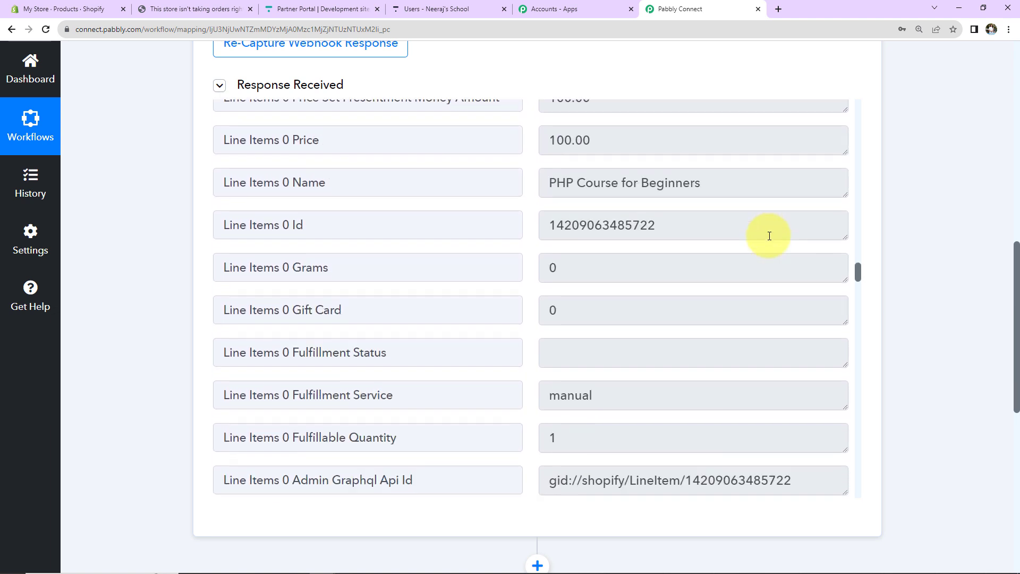
{"action": "scroll", "coordinate": [769, 235], "scroll_direction": "down", "scroll_amount": 10}
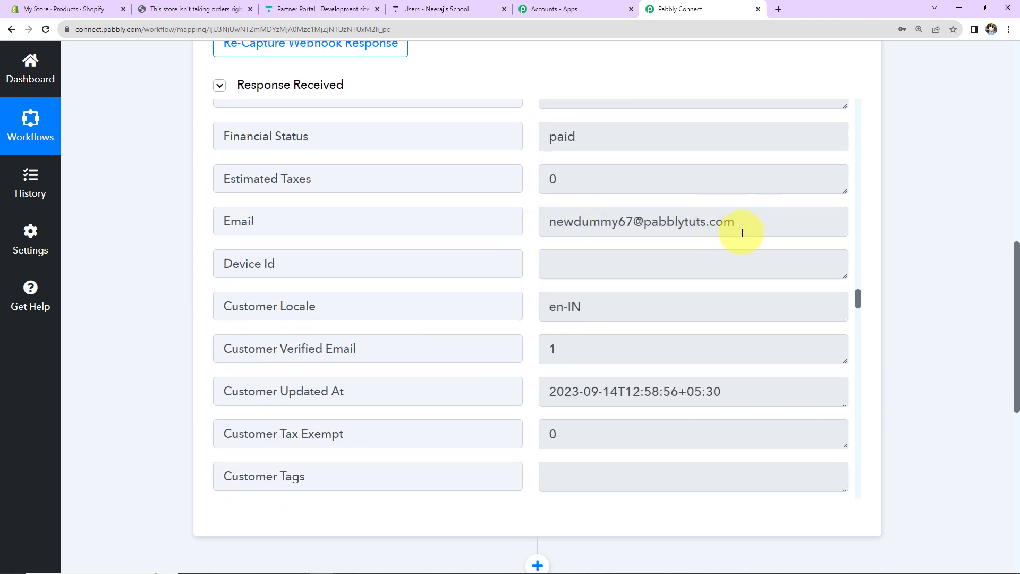
{"action": "scroll", "coordinate": [741, 302], "scroll_direction": "down", "scroll_amount": 10}
{"action": "scroll", "coordinate": [741, 307], "scroll_direction": "up", "scroll_amount": 5}
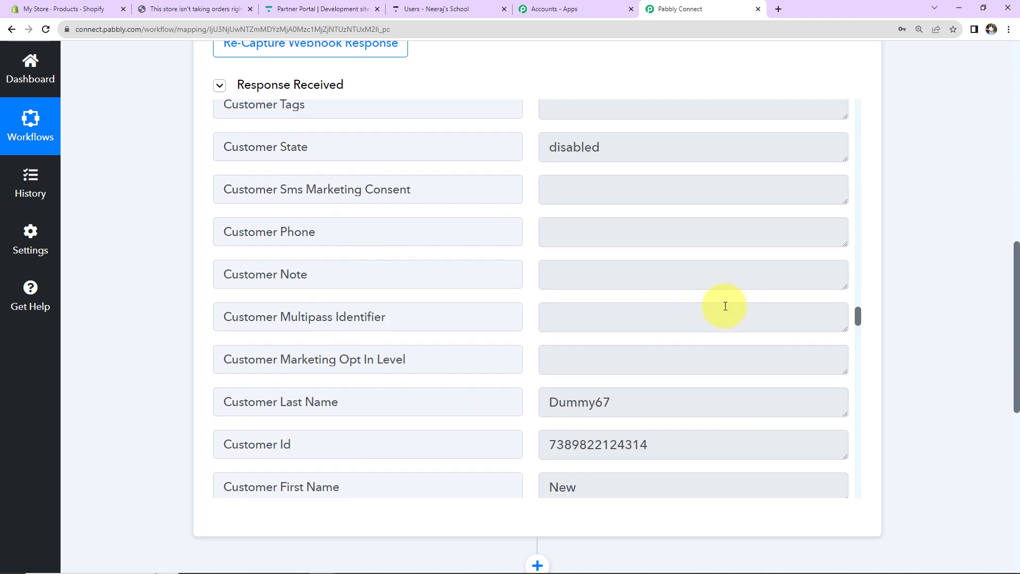
{"action": "scroll", "coordinate": [611, 366], "scroll_direction": "down", "scroll_amount": 3}
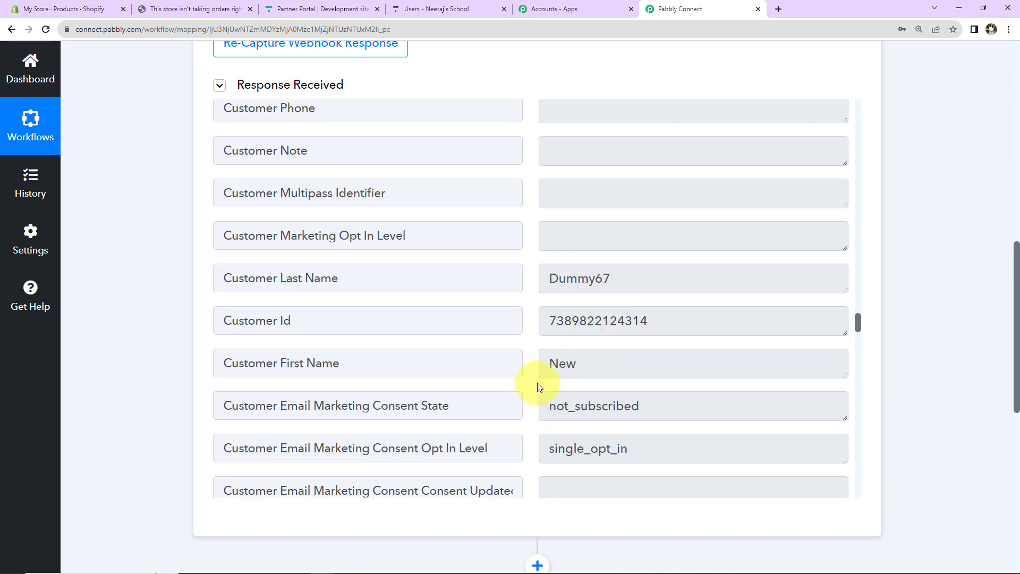
{"action": "scroll", "coordinate": [695, 363], "scroll_direction": "down", "scroll_amount": 7}
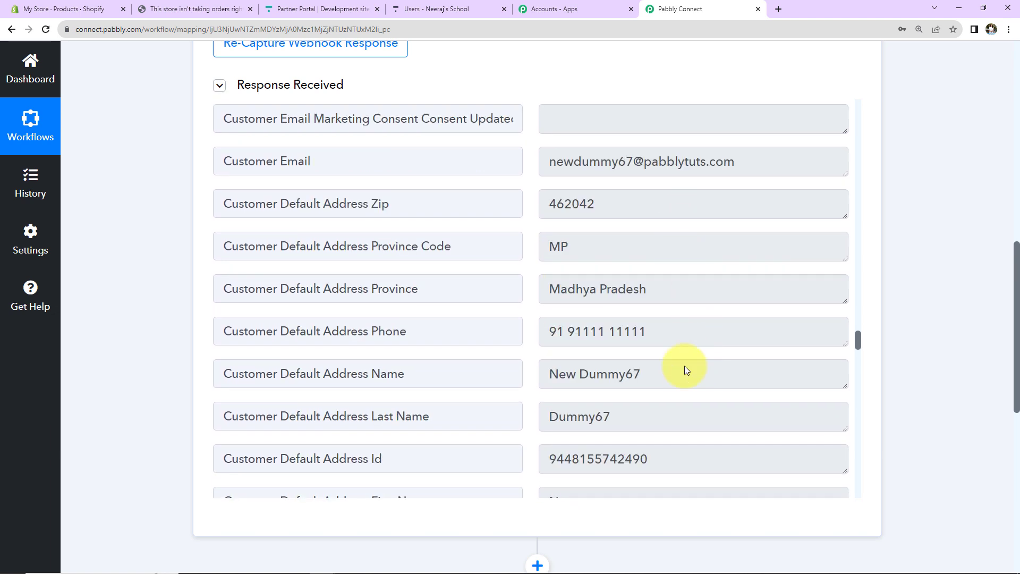
{"action": "scroll", "coordinate": [687, 374], "scroll_direction": "down", "scroll_amount": 4}
{"action": "scroll", "coordinate": [687, 384], "scroll_direction": "down", "scroll_amount": 5}
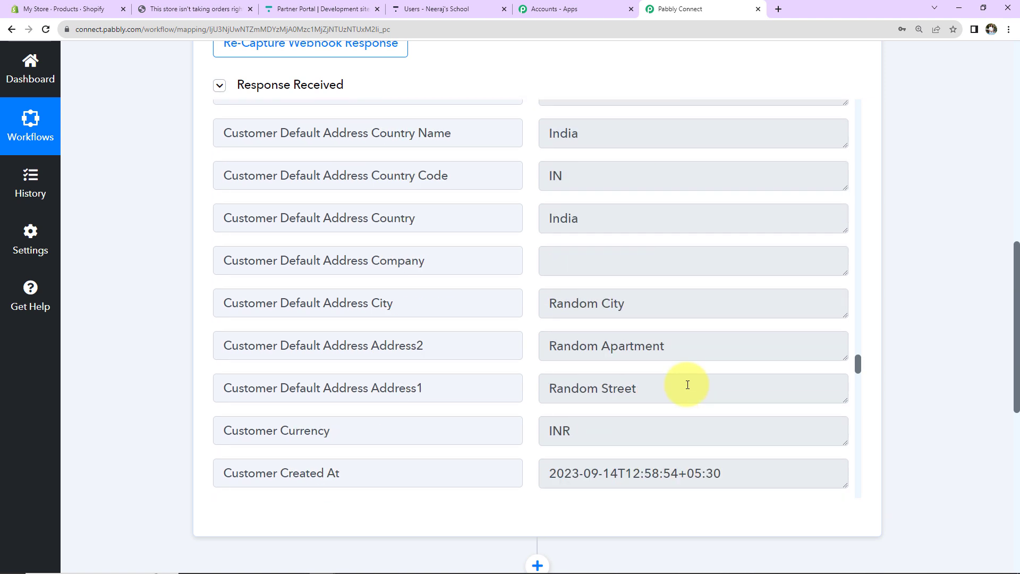
{"action": "scroll", "coordinate": [688, 384], "scroll_direction": "down", "scroll_amount": 10}
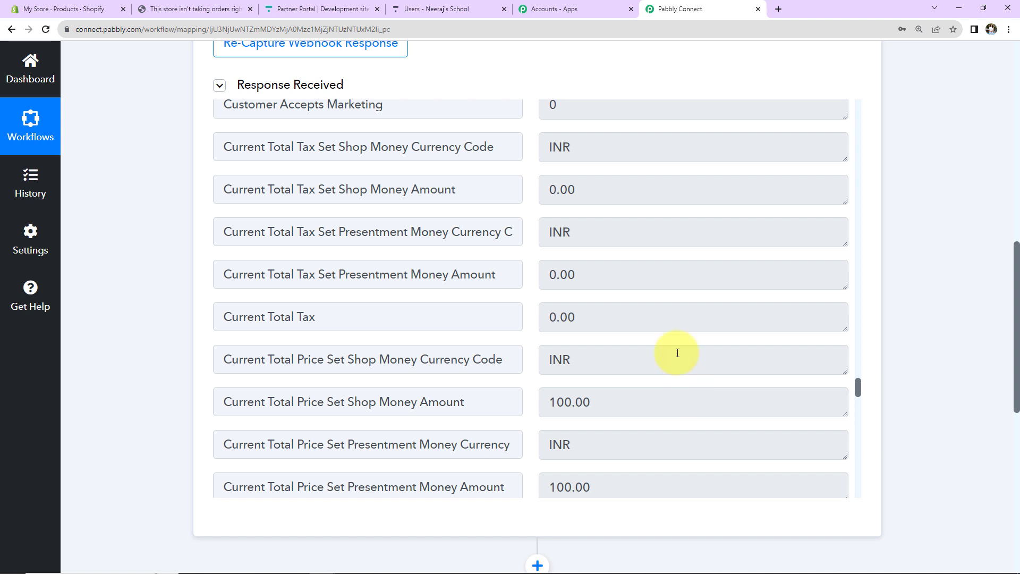
Step: Find PHP Course for Beginners (8 Weeks) under Thinkific's Courses, then return to Pabbly Connect
{"action": "left_click", "coordinate": [454, 15]}
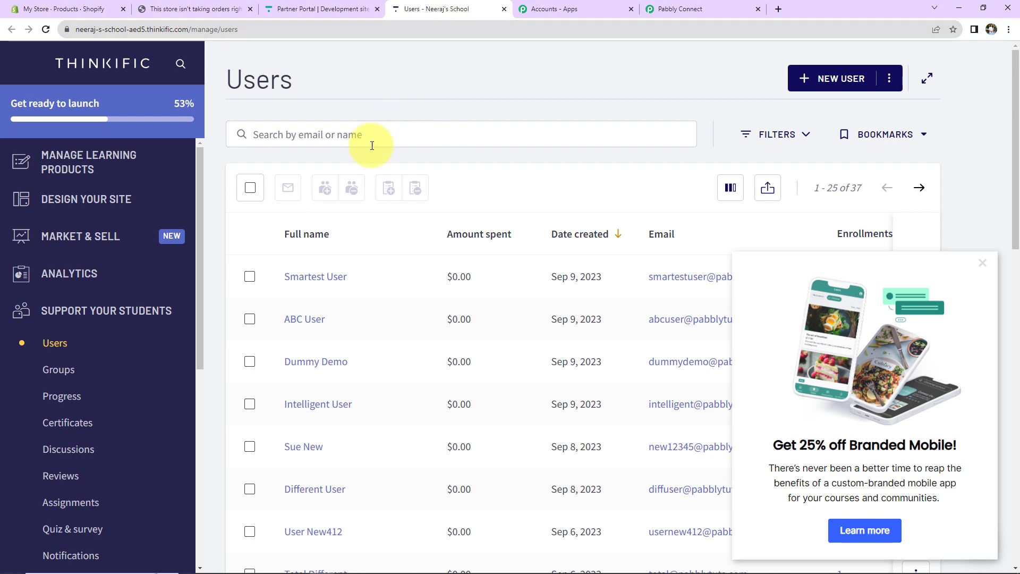
{"action": "left_click", "coordinate": [85, 170]}
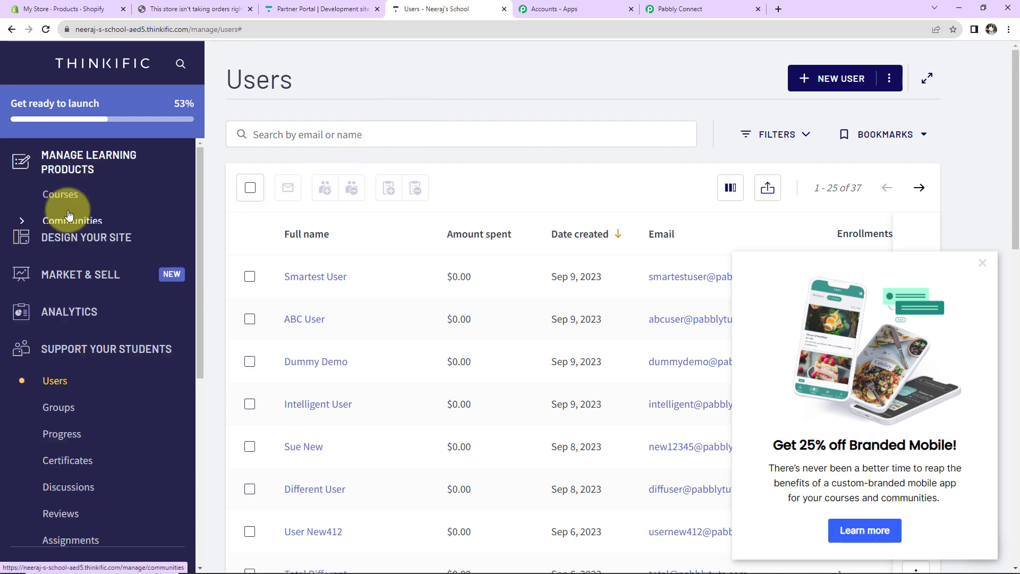
{"action": "left_click", "coordinate": [64, 197]}
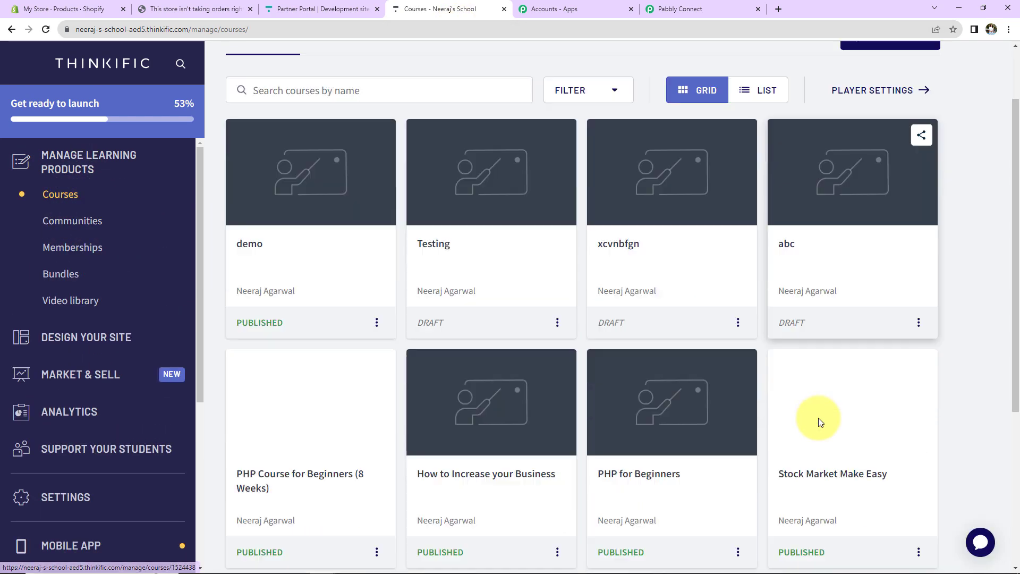
{"action": "scroll", "coordinate": [818, 417], "scroll_direction": "down", "scroll_amount": 3}
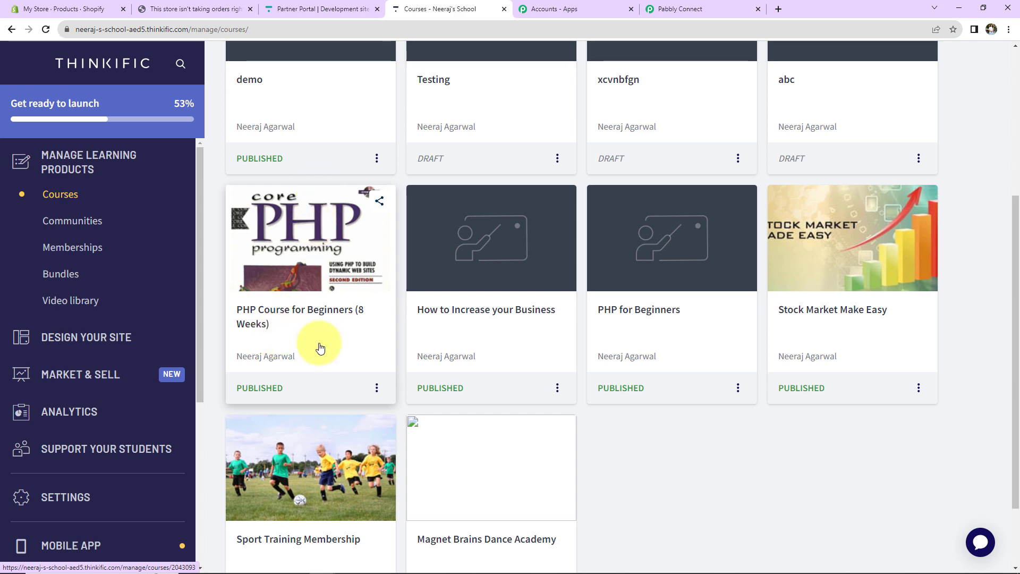
{"action": "left_click", "coordinate": [687, 8]}
{"action": "scroll", "coordinate": [902, 226], "scroll_direction": "down", "scroll_amount": 6}
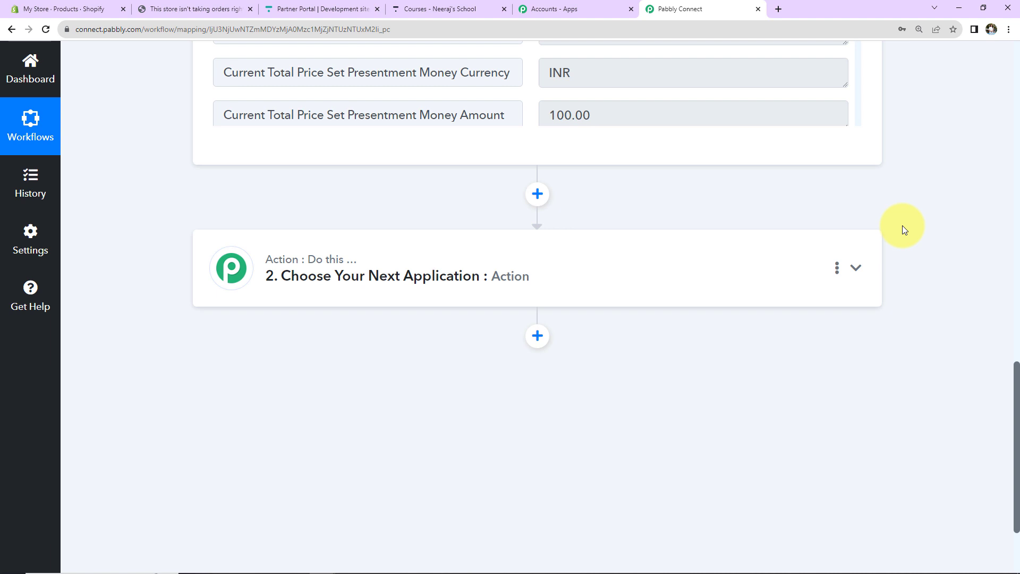
Step: Add a Filter step whose condition checks Shopify New Order's Line Items 0 Name field
{"action": "left_click", "coordinate": [435, 283]}
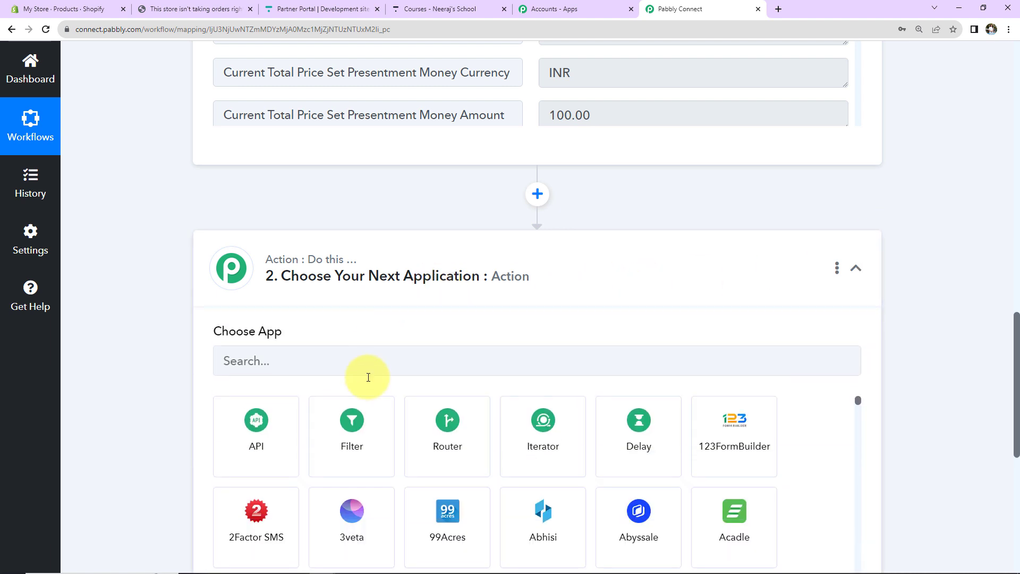
{"action": "left_click", "coordinate": [348, 447]}
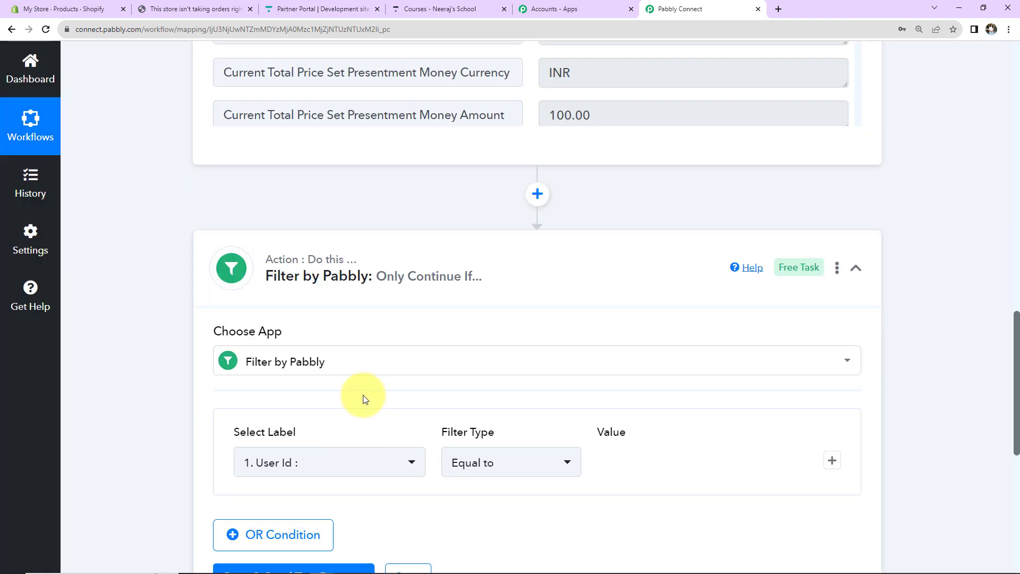
{"action": "scroll", "coordinate": [363, 392], "scroll_direction": "down", "scroll_amount": 2}
{"action": "left_click", "coordinate": [365, 339]}
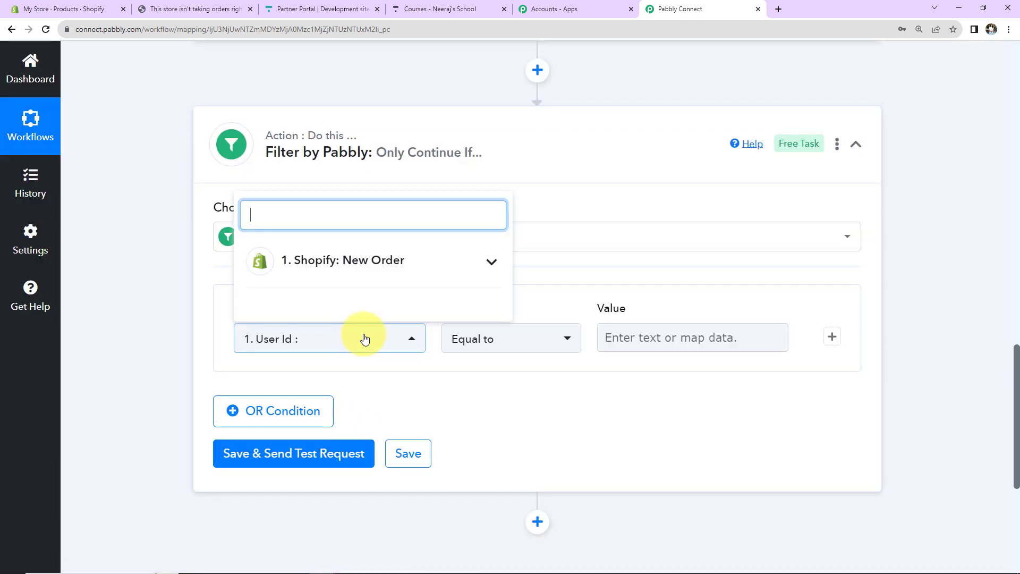
{"action": "left_click", "coordinate": [328, 268]}
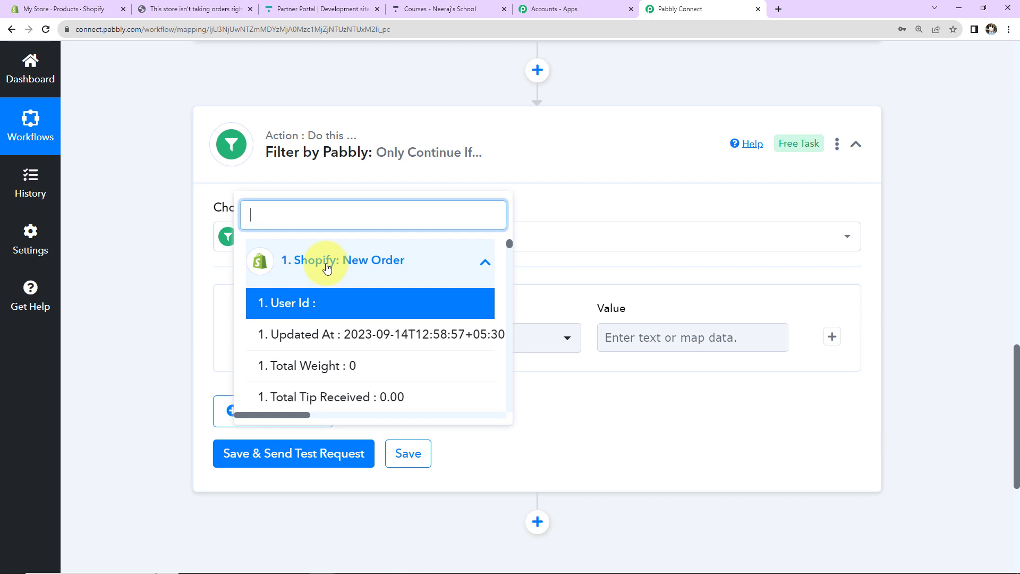
{"action": "type", "text": "PHP"}
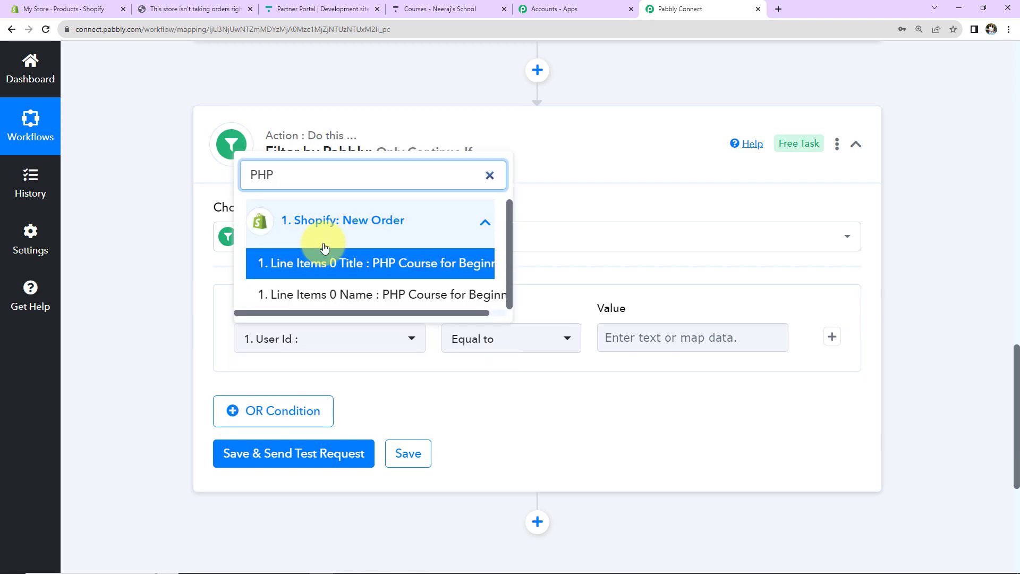
{"action": "left_click_drag", "start_coordinate": [339, 314], "coordinate": [393, 319]}
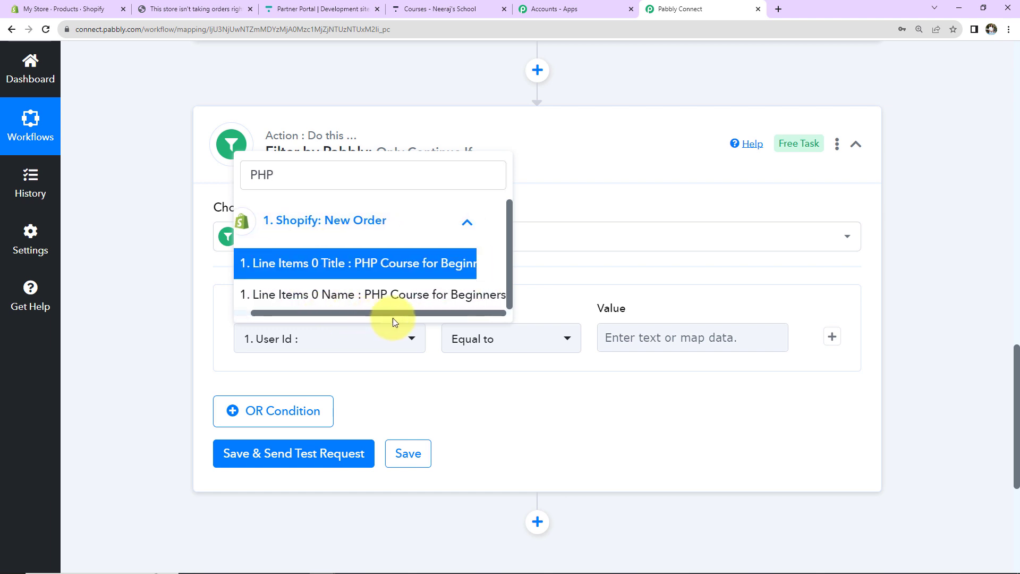
{"action": "left_click", "coordinate": [399, 295]}
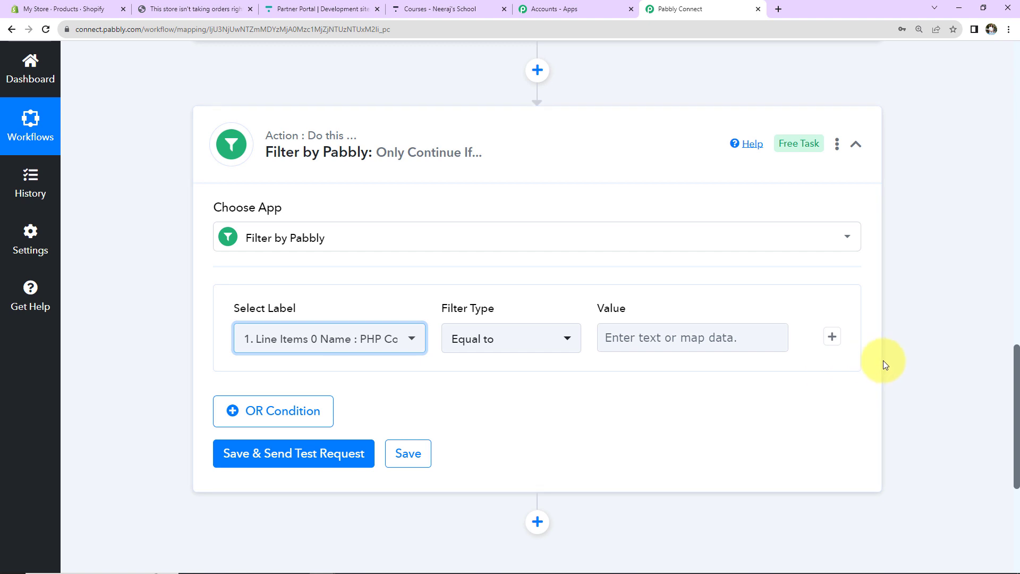
{"action": "scroll", "coordinate": [882, 360], "scroll_direction": "up", "scroll_amount": 5}
{"action": "scroll", "coordinate": [774, 307], "scroll_direction": "up", "scroll_amount": 15}
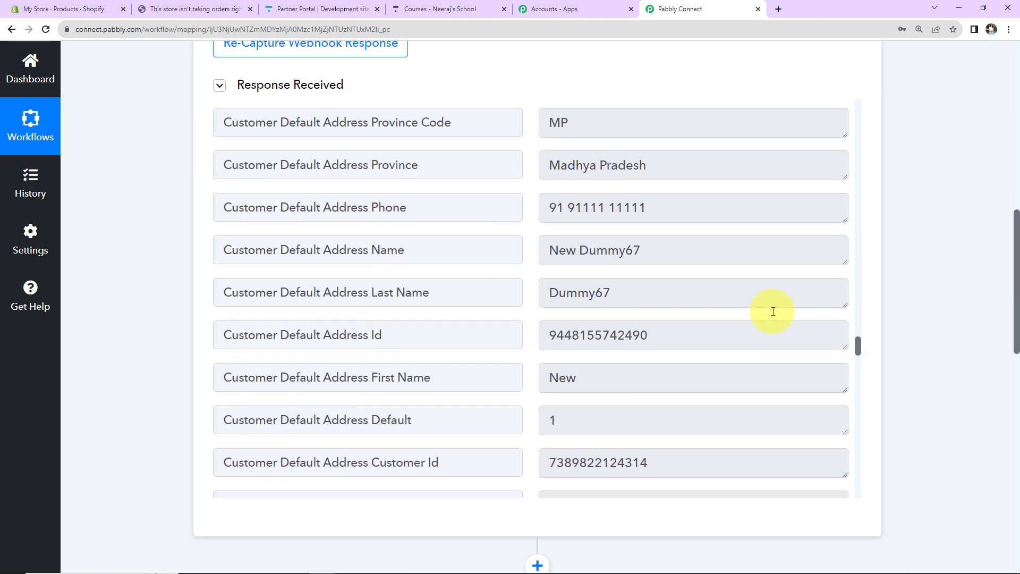
Step: Copy the item name 'PHP Course for Beginners' from the Shopify webhook response
{"action": "scroll", "coordinate": [772, 312], "scroll_direction": "up", "scroll_amount": 20}
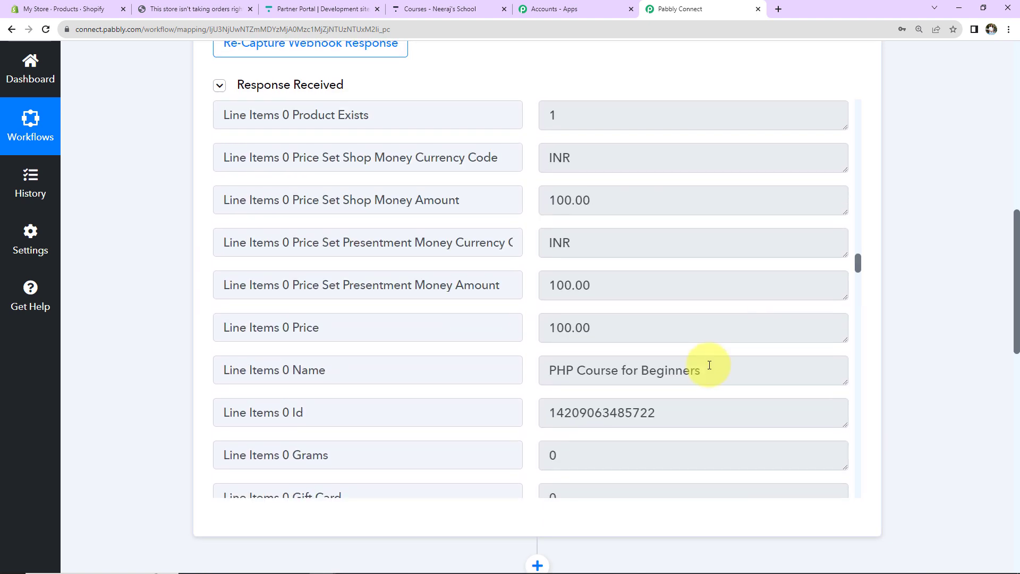
{"action": "left_click_drag", "start_coordinate": [709, 365], "coordinate": [544, 372]}
{"action": "right_click", "coordinate": [554, 371]}
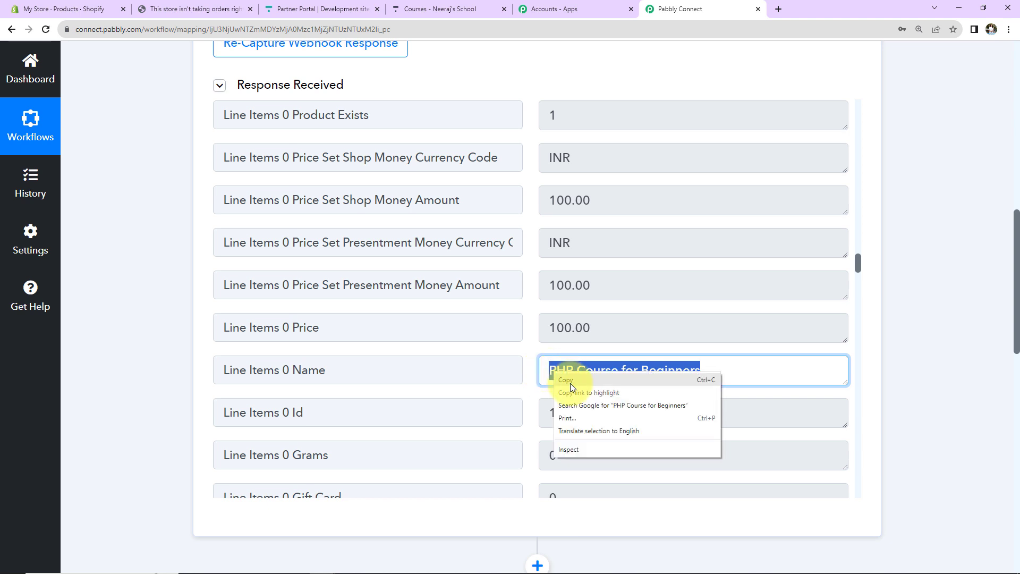
{"action": "left_click", "coordinate": [569, 416]}
Step: Set the filter value to 'PHP Course for Beginners' and test it, getting Condition is true
{"action": "scroll", "coordinate": [906, 355], "scroll_direction": "down", "scroll_amount": 9}
{"action": "scroll", "coordinate": [907, 354], "scroll_direction": "down", "scroll_amount": 2}
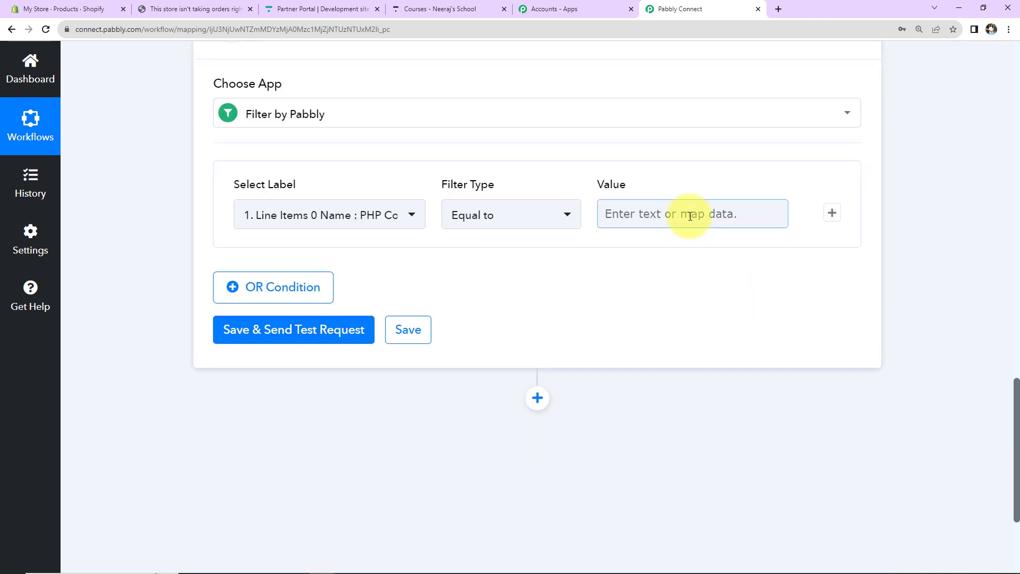
{"action": "left_click", "coordinate": [626, 212]}
{"action": "key", "text": "ctrl+v"}
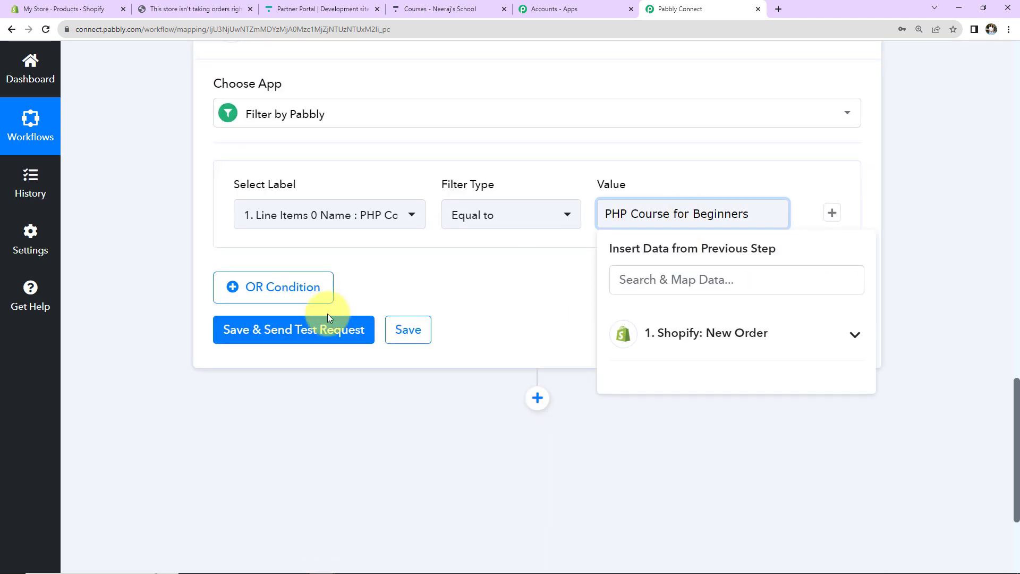
{"action": "left_click", "coordinate": [322, 330]}
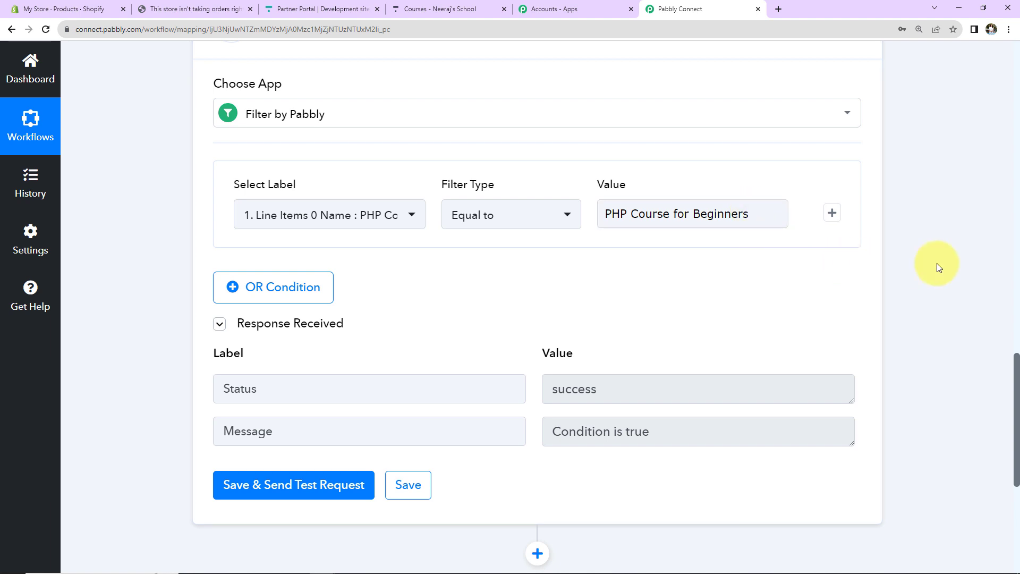
{"action": "scroll", "coordinate": [935, 263], "scroll_direction": "down", "scroll_amount": 5}
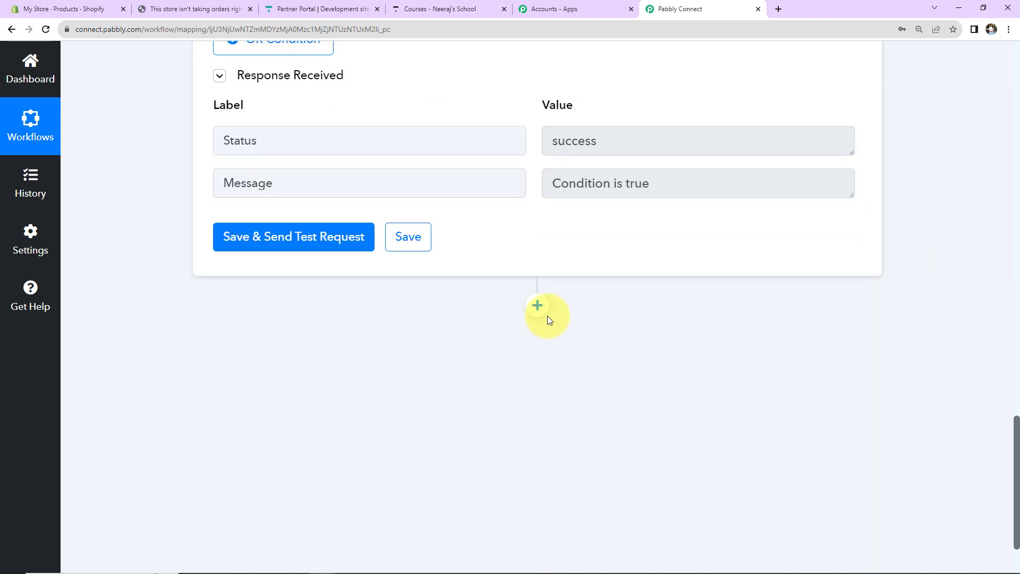
Step: Add a Thinkific step after the filter using the Search User action event
{"action": "left_click", "coordinate": [539, 306]}
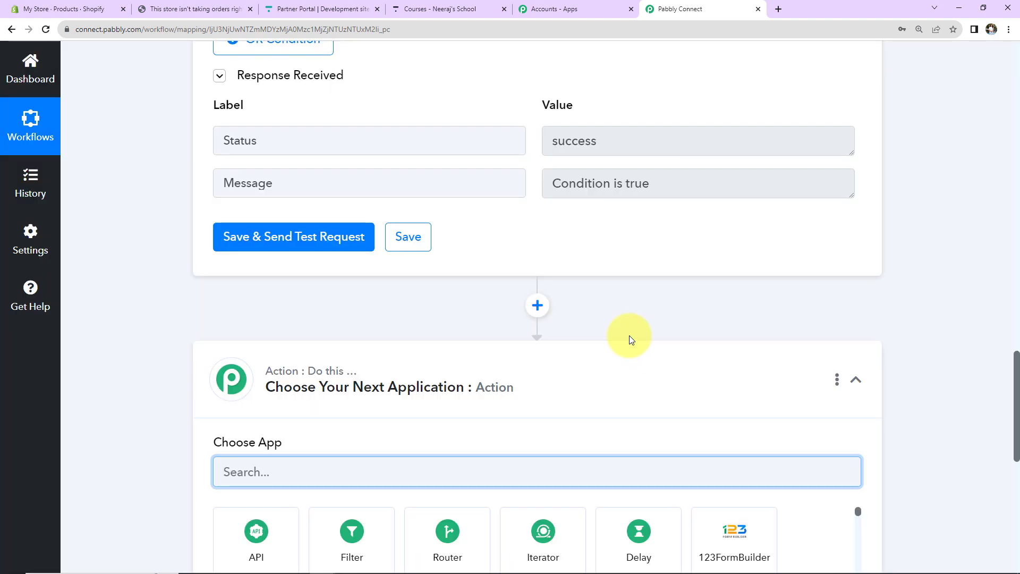
{"action": "scroll", "coordinate": [584, 346], "scroll_direction": "down", "scroll_amount": 2}
{"action": "type", "text": "thi"}
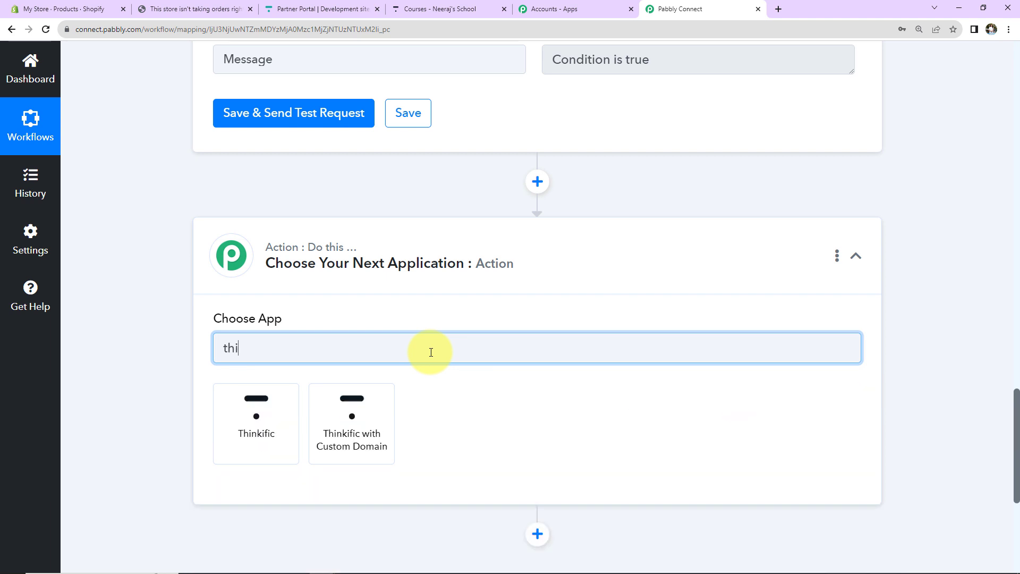
{"action": "type", "text": "nki"}
{"action": "left_click", "coordinate": [256, 425]}
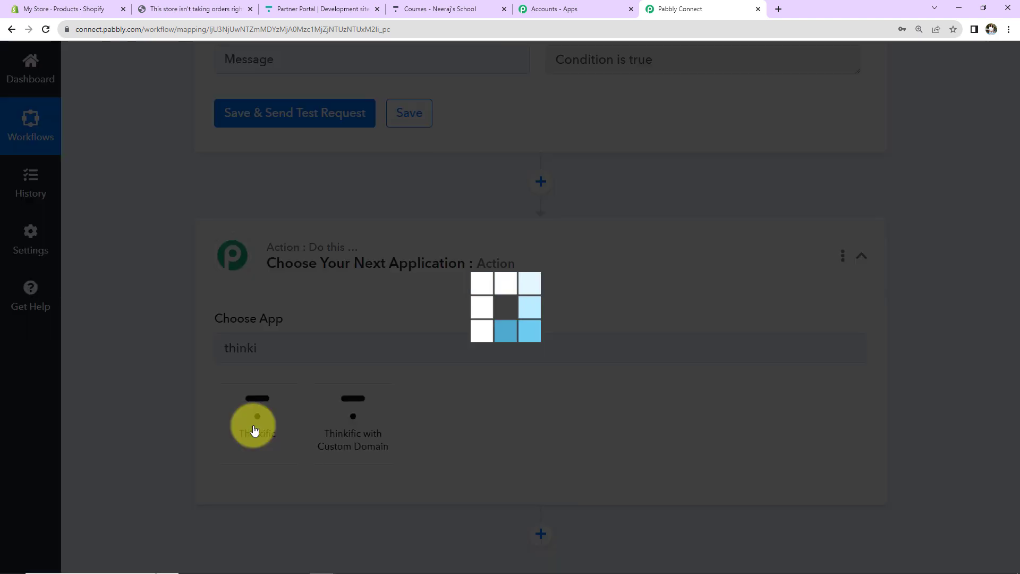
{"action": "left_click", "coordinate": [267, 407]}
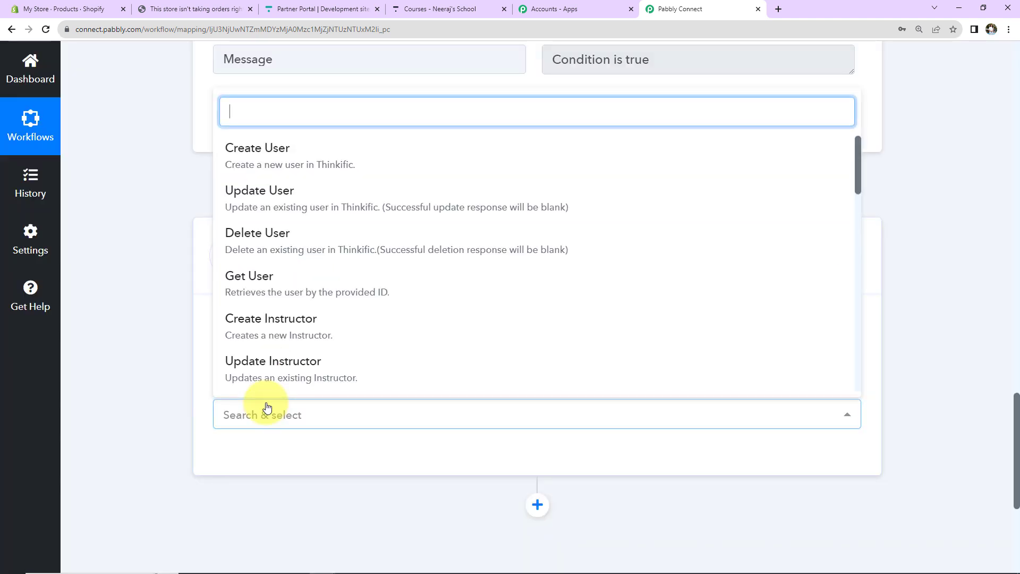
{"action": "type", "text": "sea"}
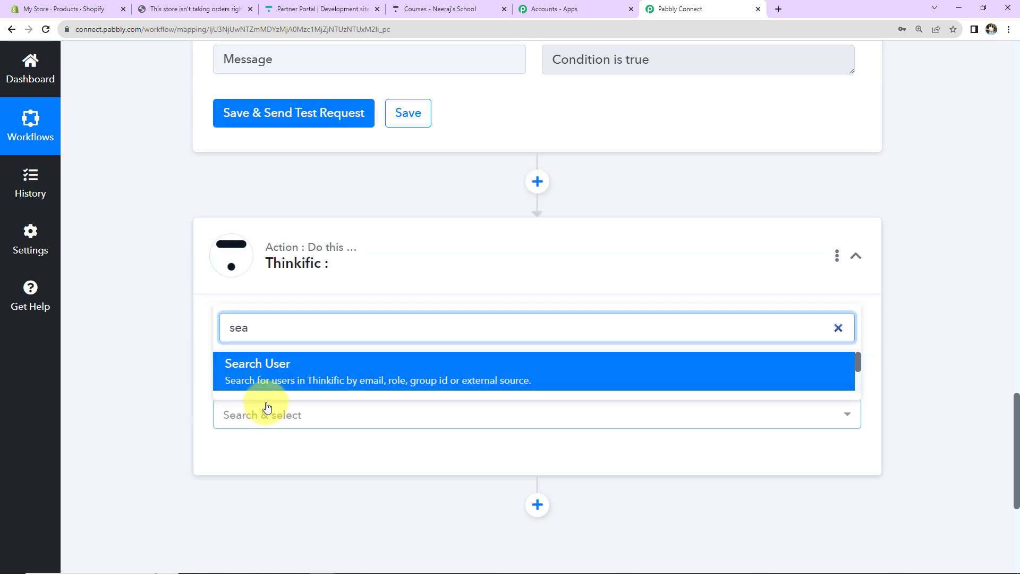
{"action": "left_click", "coordinate": [281, 371]}
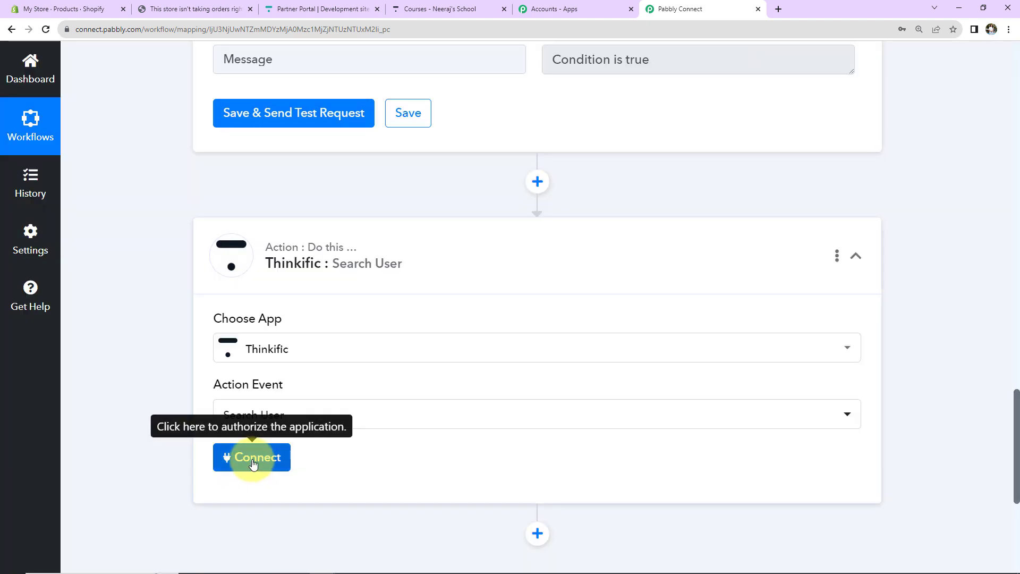
Step: Start a new Thinkific #7 connection up to the subdomain prompt, then go to the Thinkific admin
{"action": "left_click", "coordinate": [254, 460]}
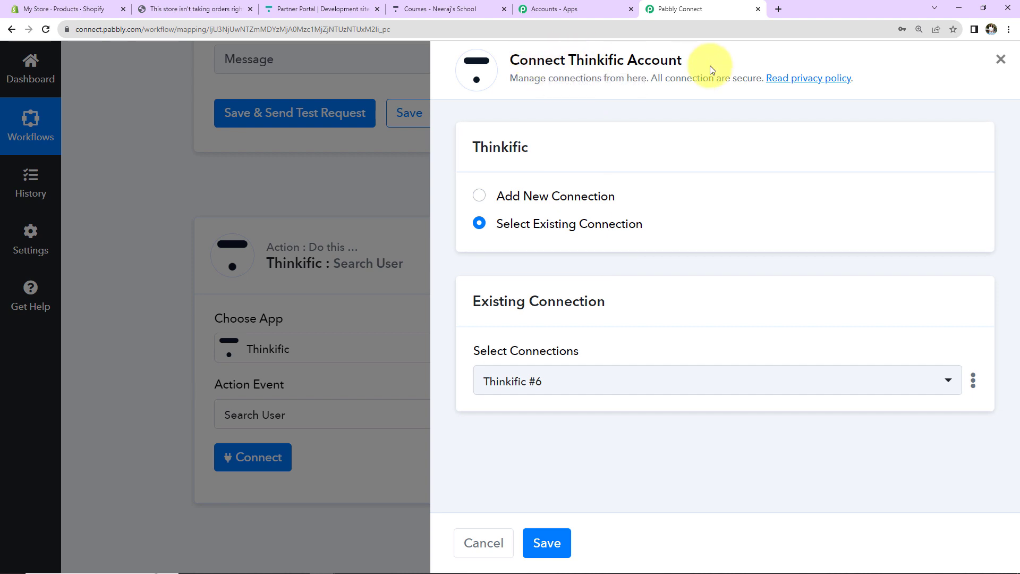
{"action": "left_click", "coordinate": [479, 195]}
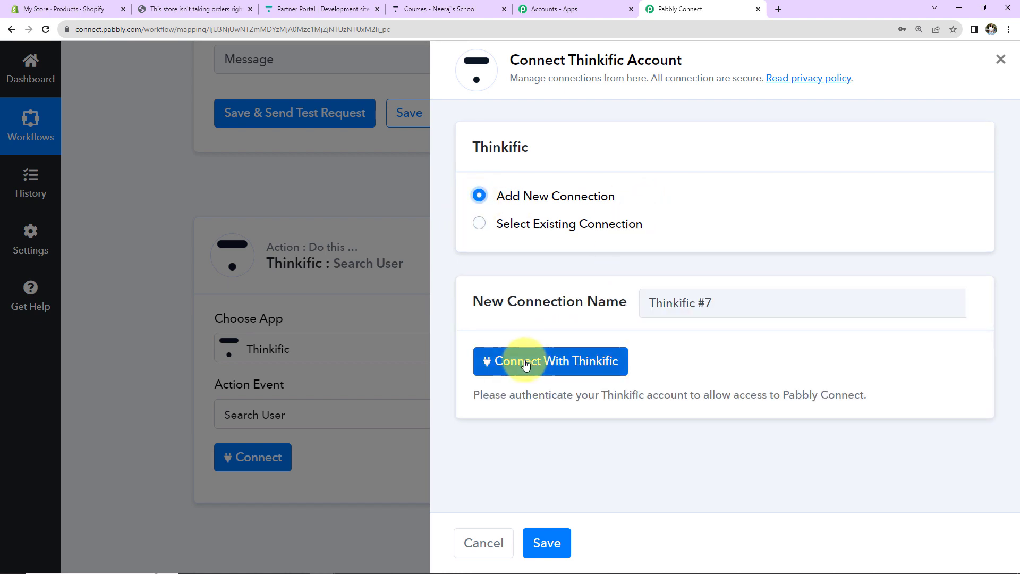
{"action": "left_click", "coordinate": [546, 358]}
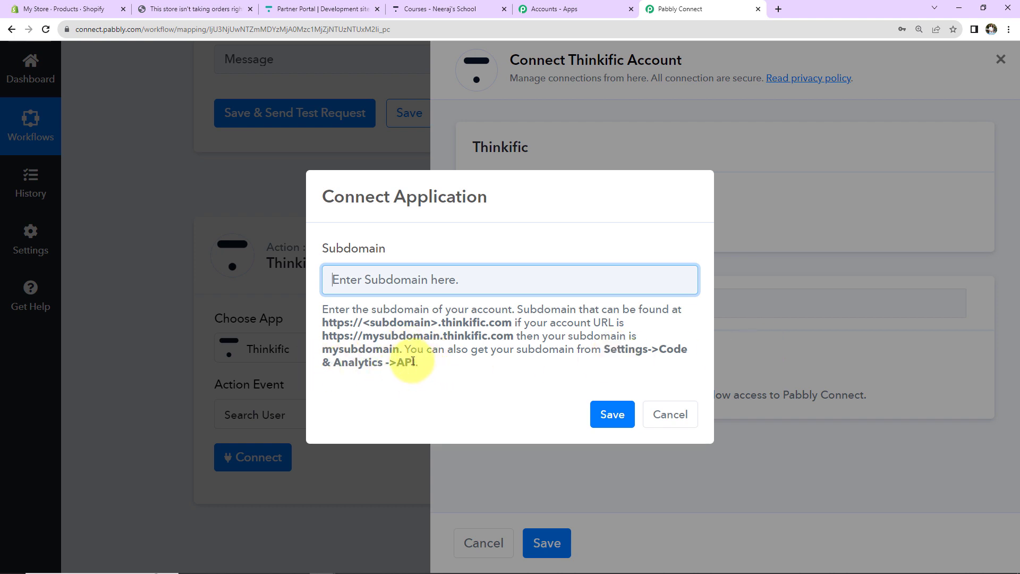
{"action": "left_click", "coordinate": [406, 9]}
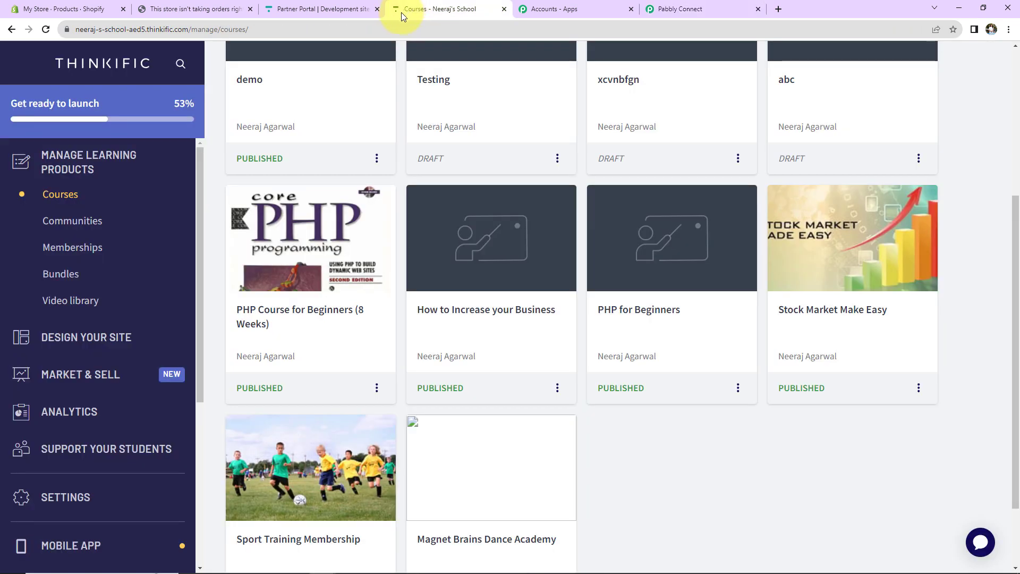
Step: Copy the school's subdomain from Thinkific's Settings > Code & analytics > API section and return to Pabbly
{"action": "scroll", "coordinate": [65, 392], "scroll_direction": "down", "scroll_amount": 5}
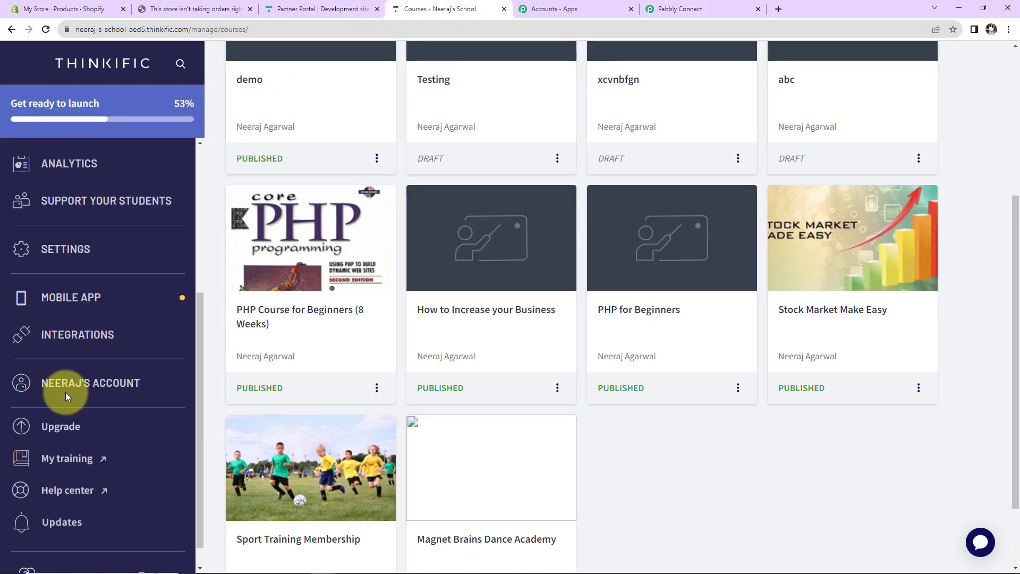
{"action": "left_click", "coordinate": [62, 252]}
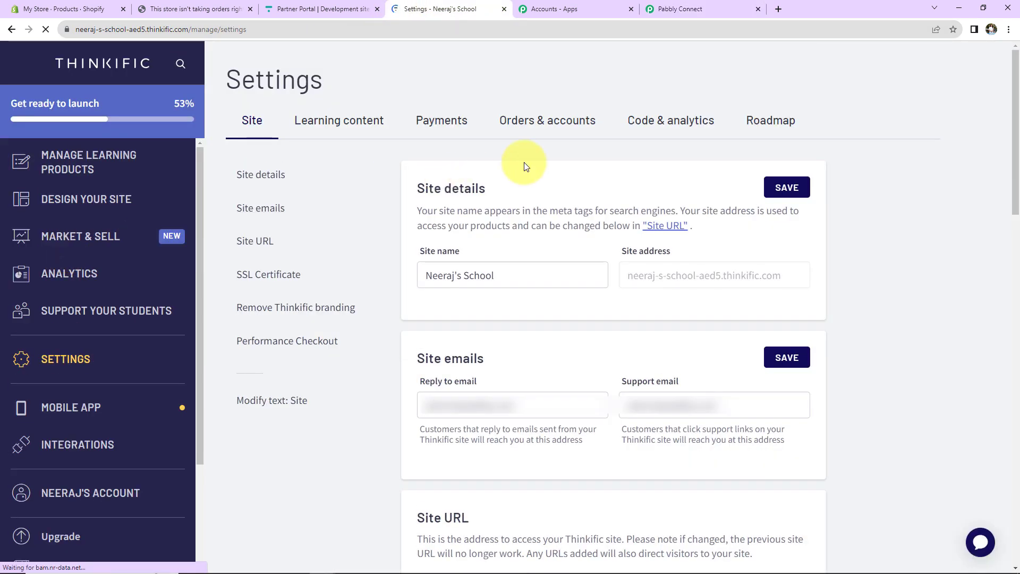
{"action": "left_click", "coordinate": [677, 126]}
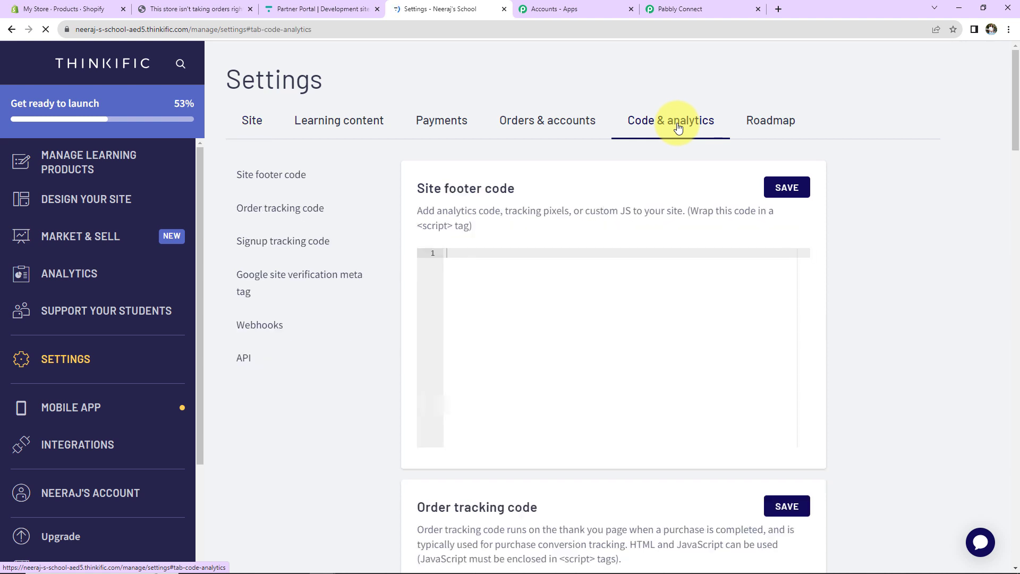
{"action": "scroll", "coordinate": [273, 355], "scroll_direction": "down", "scroll_amount": 1}
{"action": "left_click", "coordinate": [241, 292]}
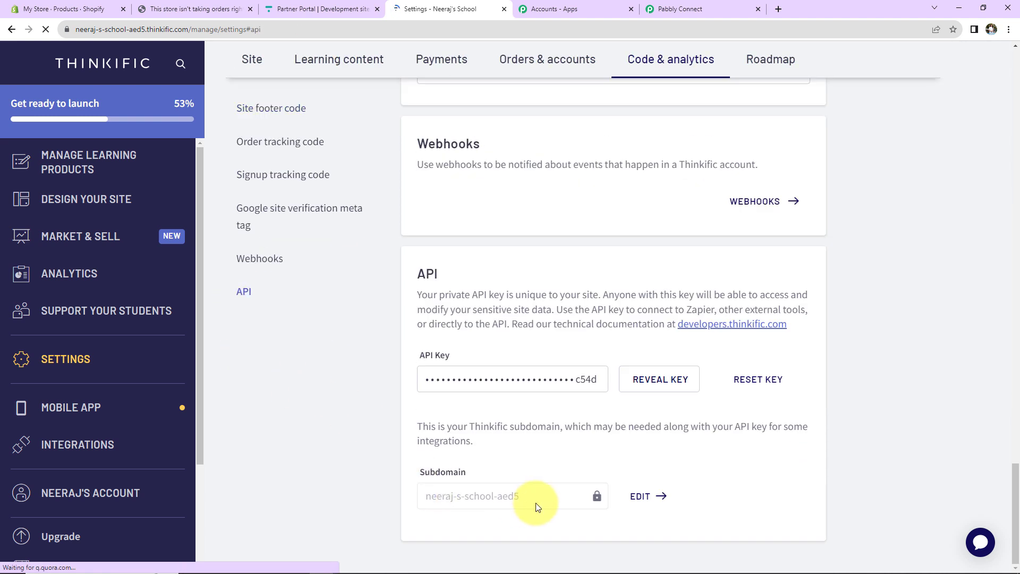
{"action": "left_click_drag", "start_coordinate": [526, 494], "coordinate": [426, 496]}
{"action": "right_click", "coordinate": [441, 495]}
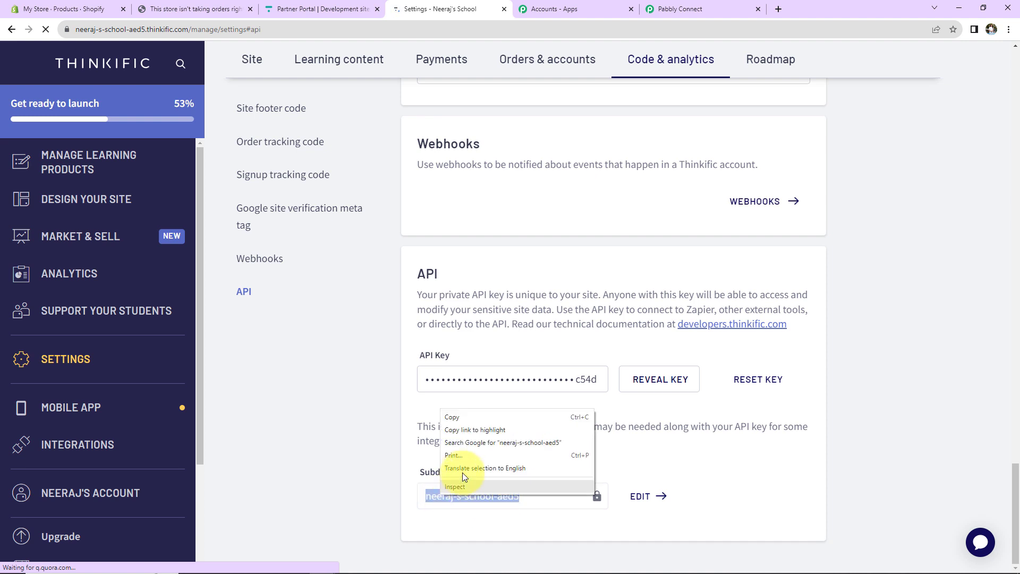
{"action": "left_click", "coordinate": [457, 419]}
{"action": "left_click", "coordinate": [696, 13]}
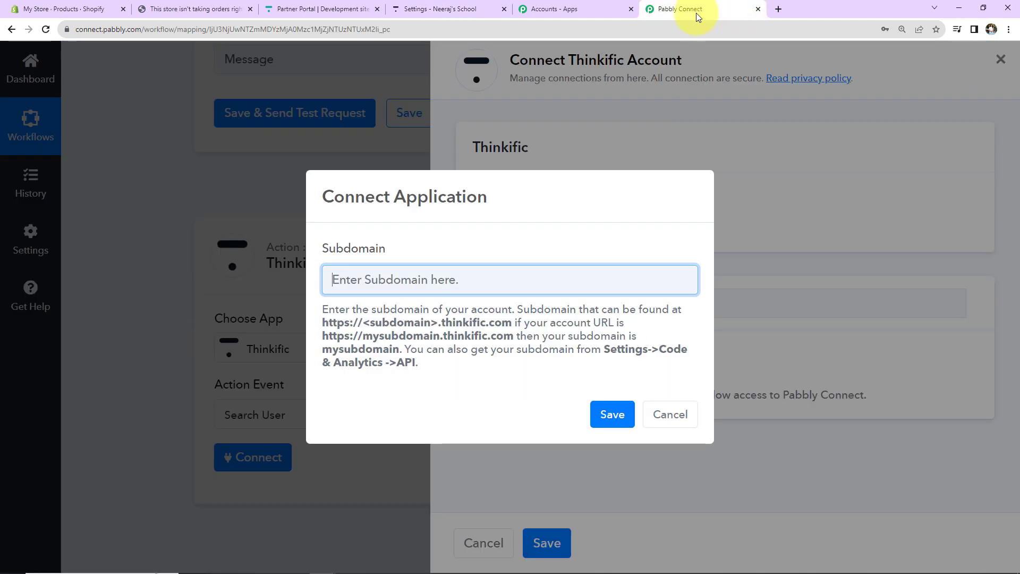
Step: Paste the Thinkific school subdomain into the connection dialog and save to authorize it
{"action": "key", "text": "ctrl+v"}
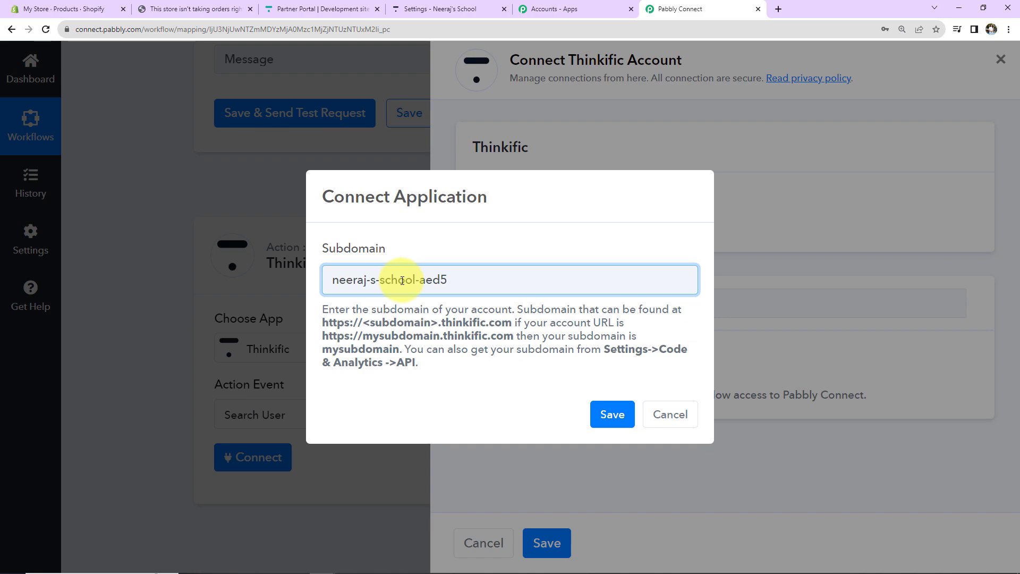
{"action": "left_click", "coordinate": [611, 416]}
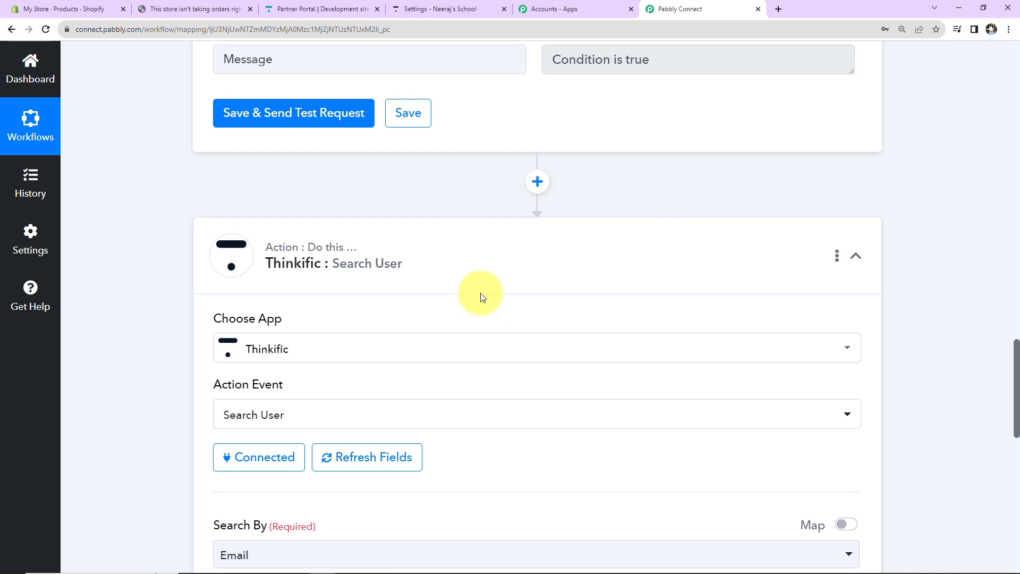
{"action": "scroll", "coordinate": [480, 296], "scroll_direction": "down", "scroll_amount": 5}
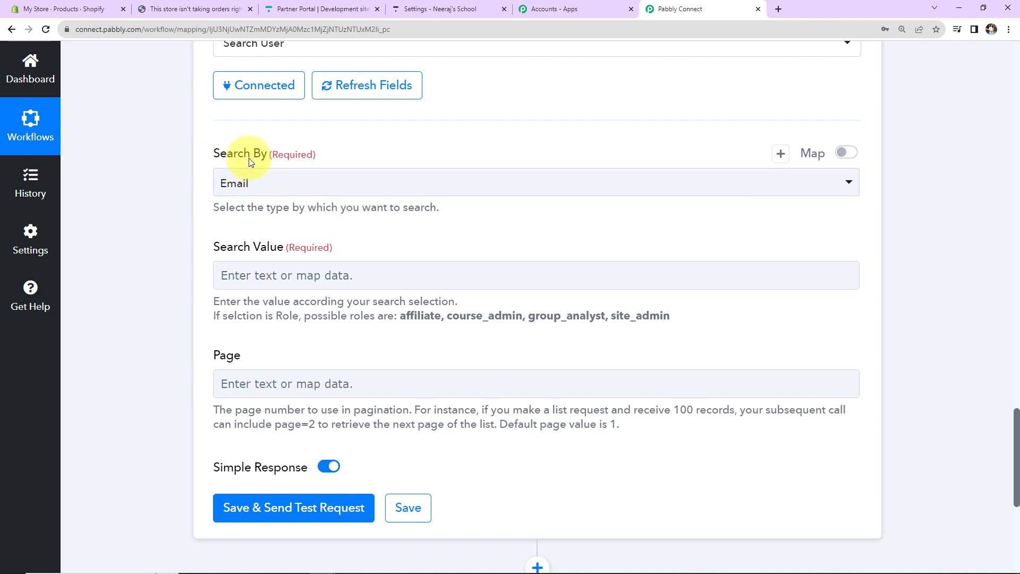
{"action": "left_click", "coordinate": [266, 182]}
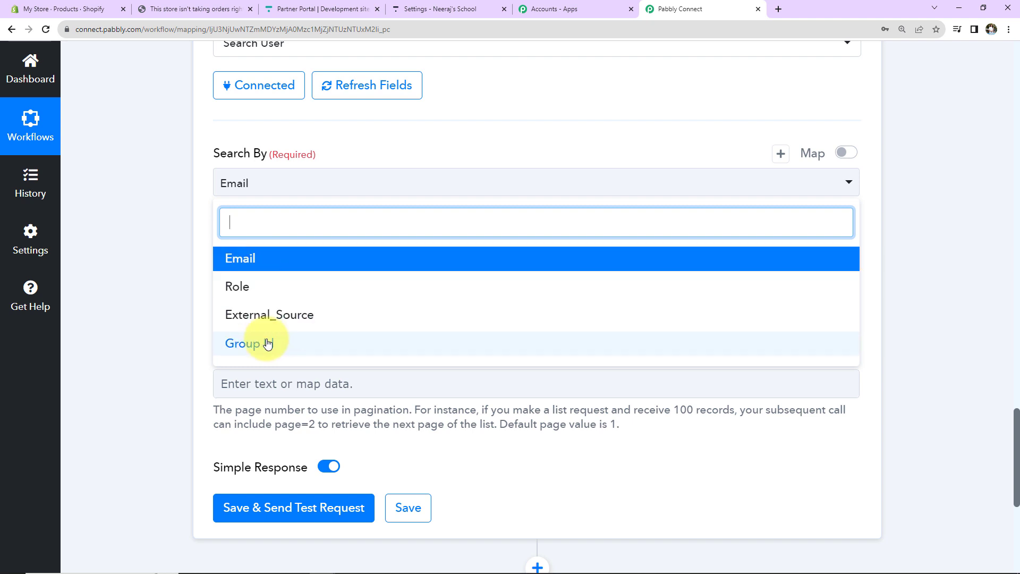
{"action": "scroll", "coordinate": [154, 356], "scroll_direction": "up", "scroll_amount": 16}
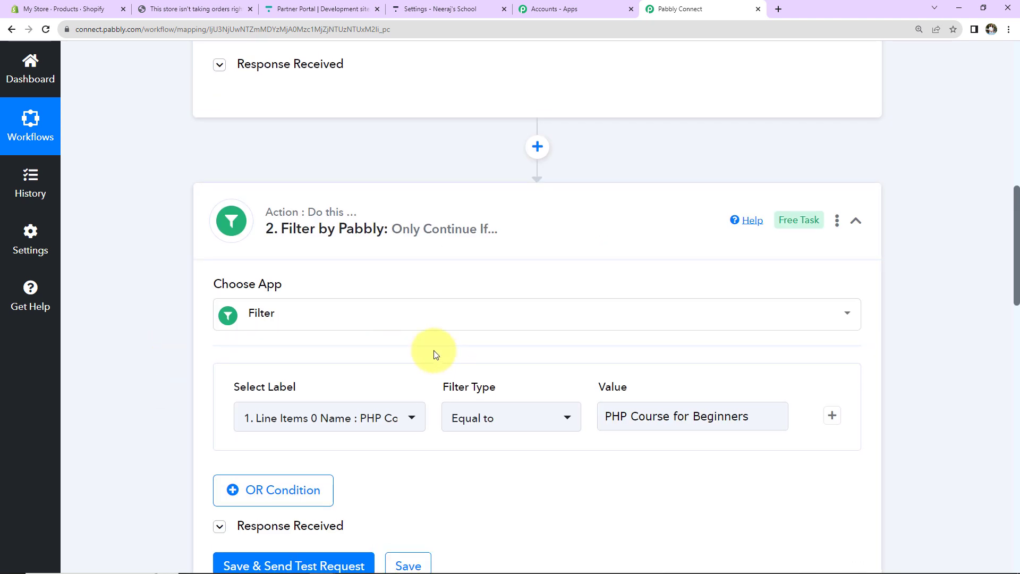
{"action": "scroll", "coordinate": [432, 353], "scroll_direction": "up", "scroll_amount": 7}
{"action": "left_click", "coordinate": [261, 446]}
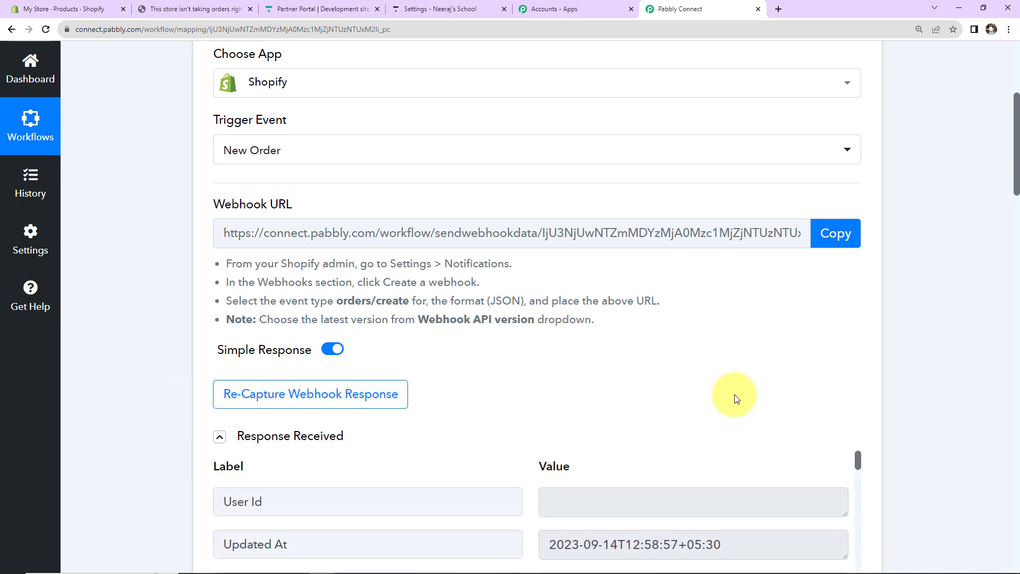
{"action": "scroll", "coordinate": [735, 399], "scroll_direction": "down", "scroll_amount": 5}
{"action": "scroll", "coordinate": [686, 226], "scroll_direction": "down", "scroll_amount": 5}
{"action": "scroll", "coordinate": [688, 227], "scroll_direction": "up", "scroll_amount": 5}
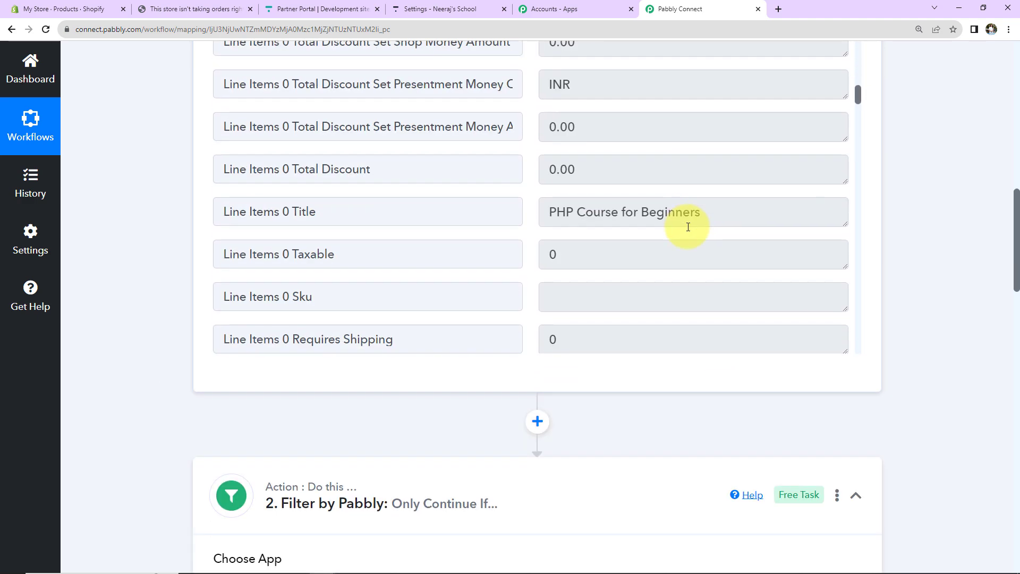
{"action": "scroll", "coordinate": [945, 291], "scroll_direction": "down", "scroll_amount": 10}
{"action": "scroll", "coordinate": [946, 291], "scroll_direction": "down", "scroll_amount": 4}
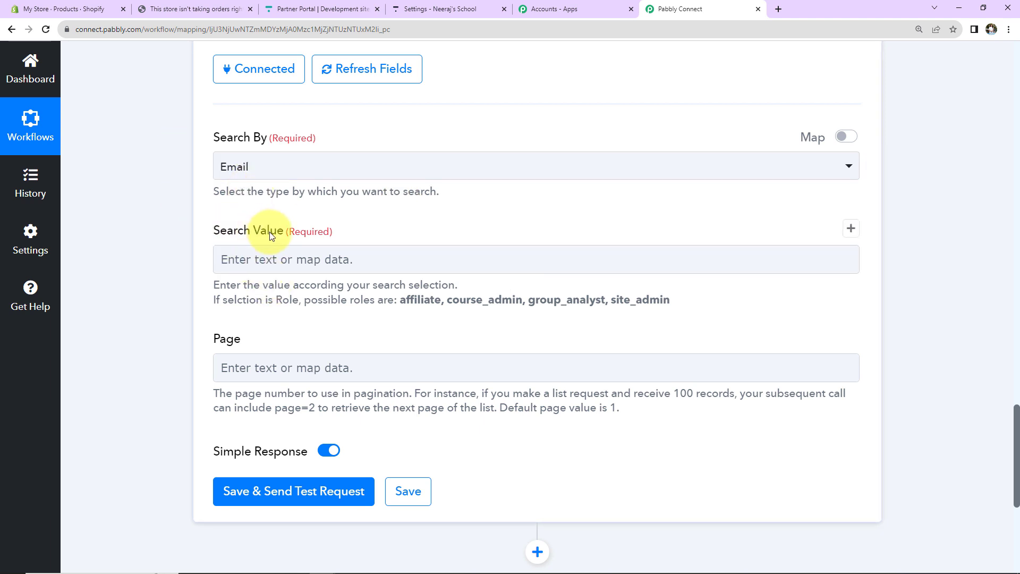
Step: Set the Search Value to the Email field from 1. Shopify: New Order
{"action": "left_click", "coordinate": [267, 260]}
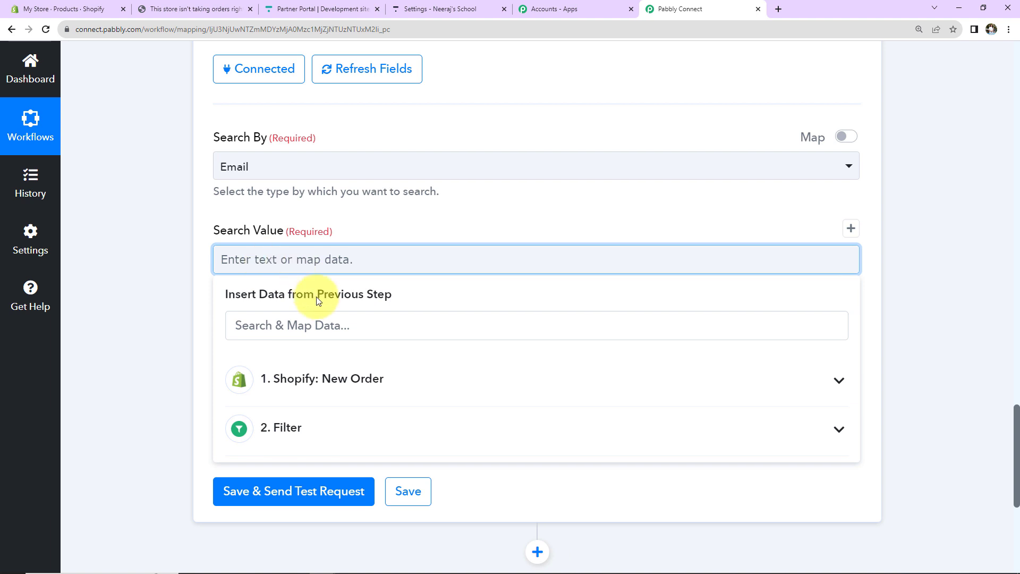
{"action": "left_click", "coordinate": [318, 390]}
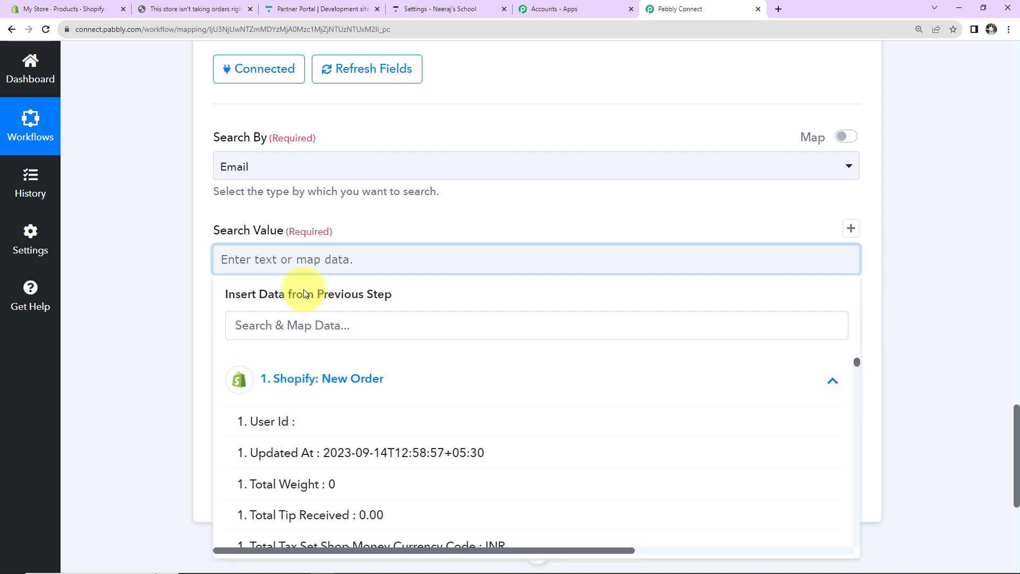
{"action": "left_click", "coordinate": [307, 325]}
{"action": "type", "text": "@"}
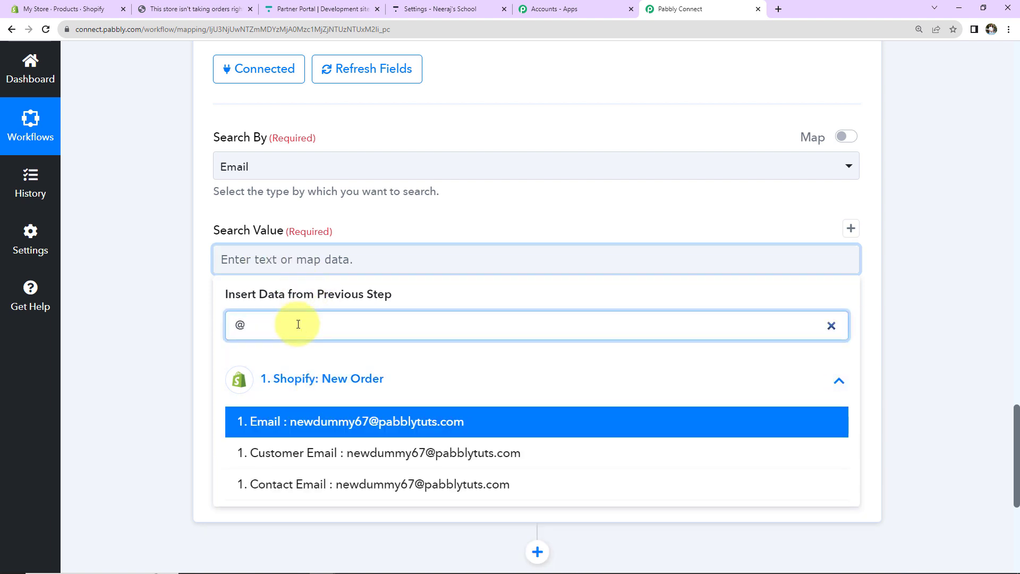
{"action": "left_click", "coordinate": [351, 421]}
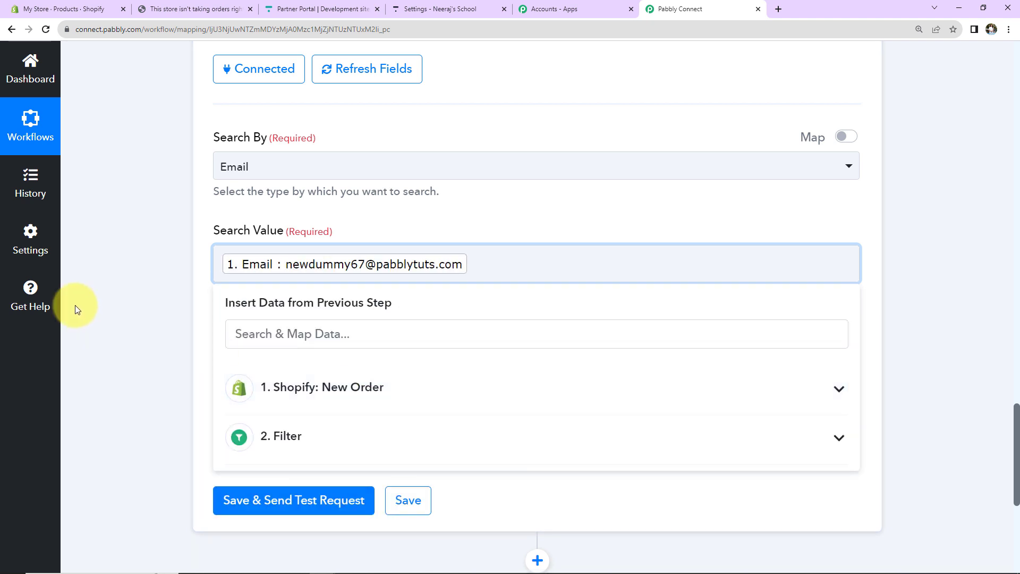
{"action": "left_click", "coordinate": [160, 253]}
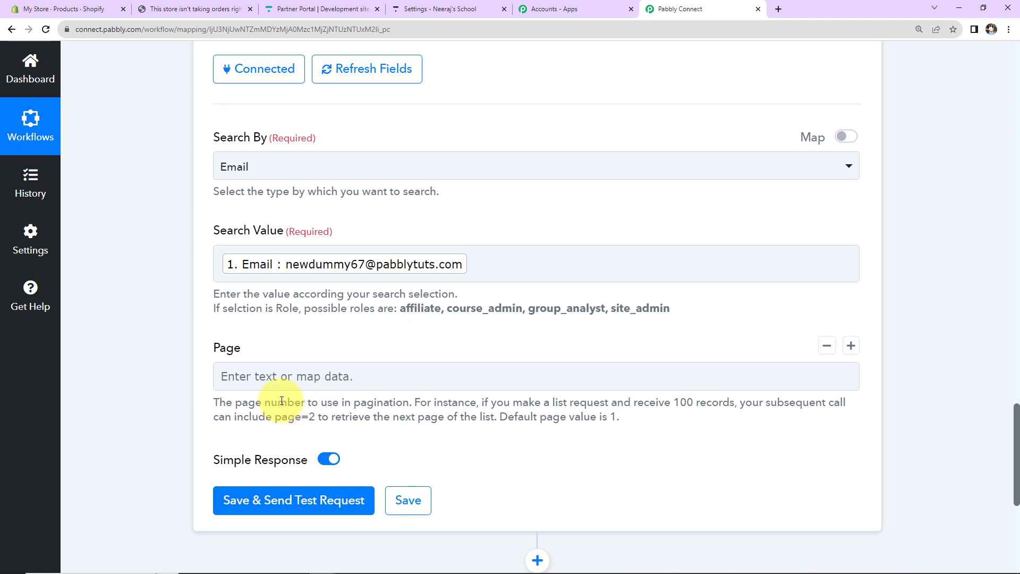
{"action": "left_click", "coordinate": [217, 377]}
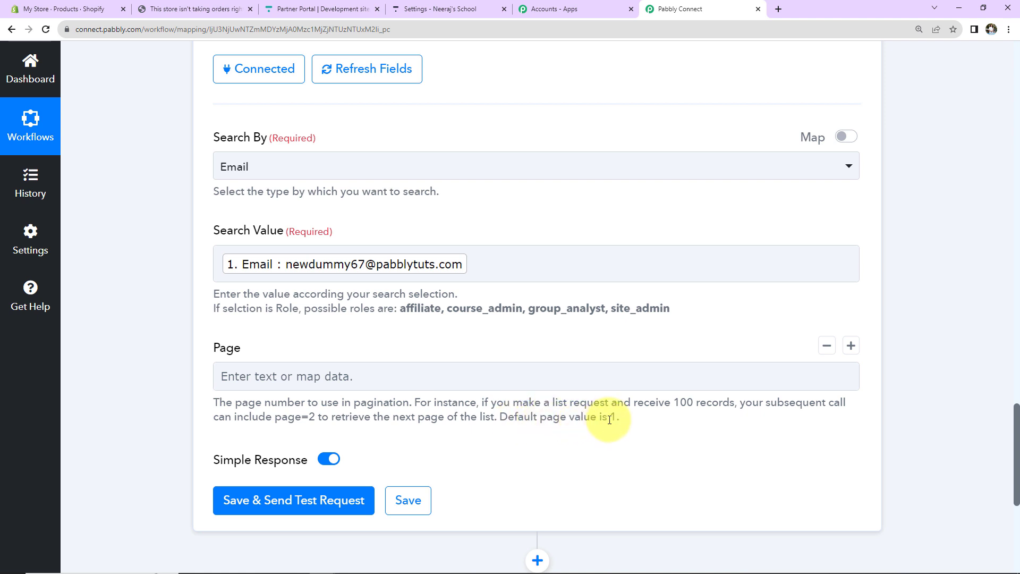
{"action": "scroll", "coordinate": [609, 420], "scroll_direction": "down", "scroll_amount": 2}
Step: Test the Thinkific user search, which finds 0 users, and add a new action step after it
{"action": "left_click", "coordinate": [296, 373]}
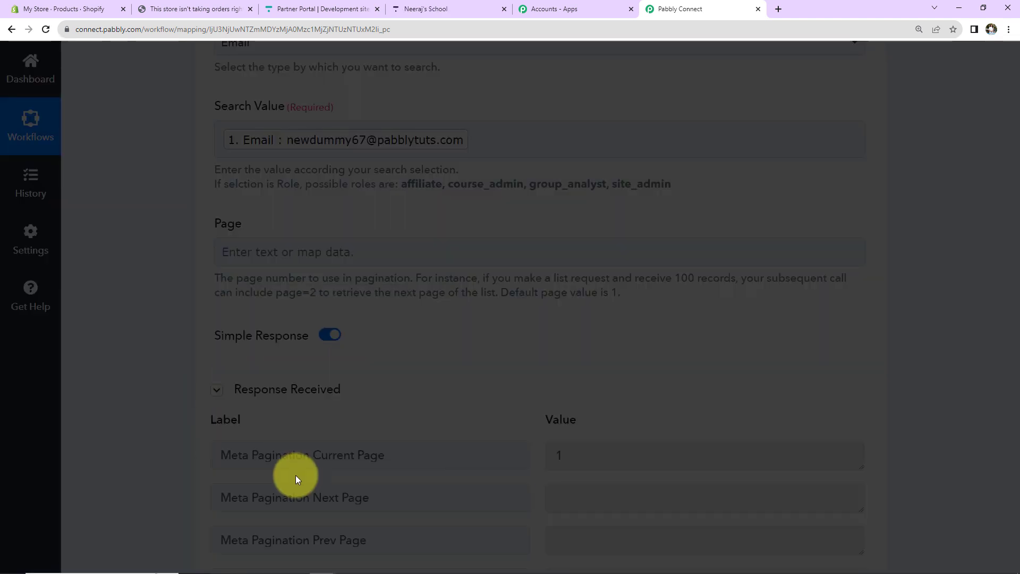
{"action": "scroll", "coordinate": [922, 344], "scroll_direction": "down", "scroll_amount": 6}
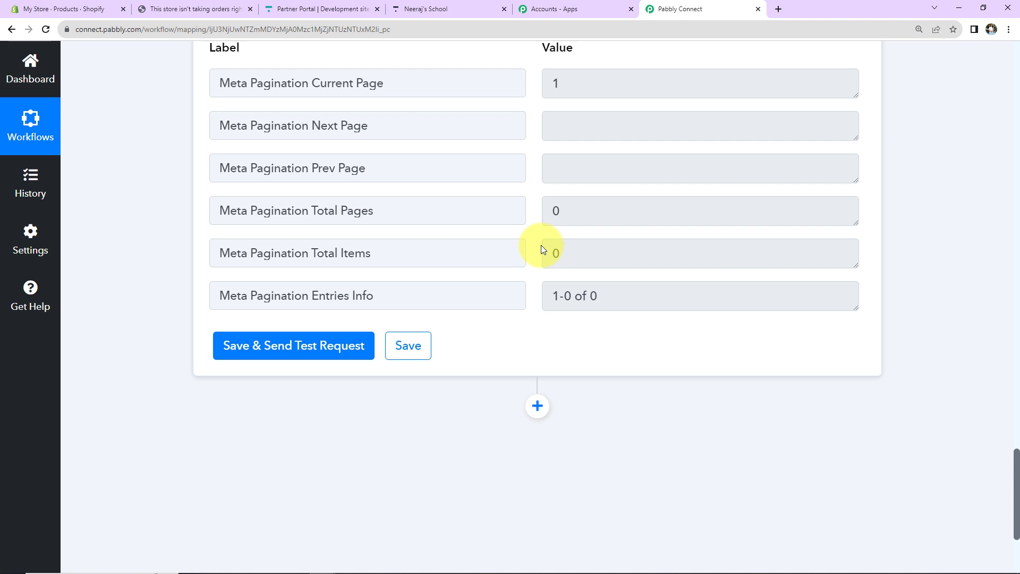
{"action": "left_click", "coordinate": [537, 406]}
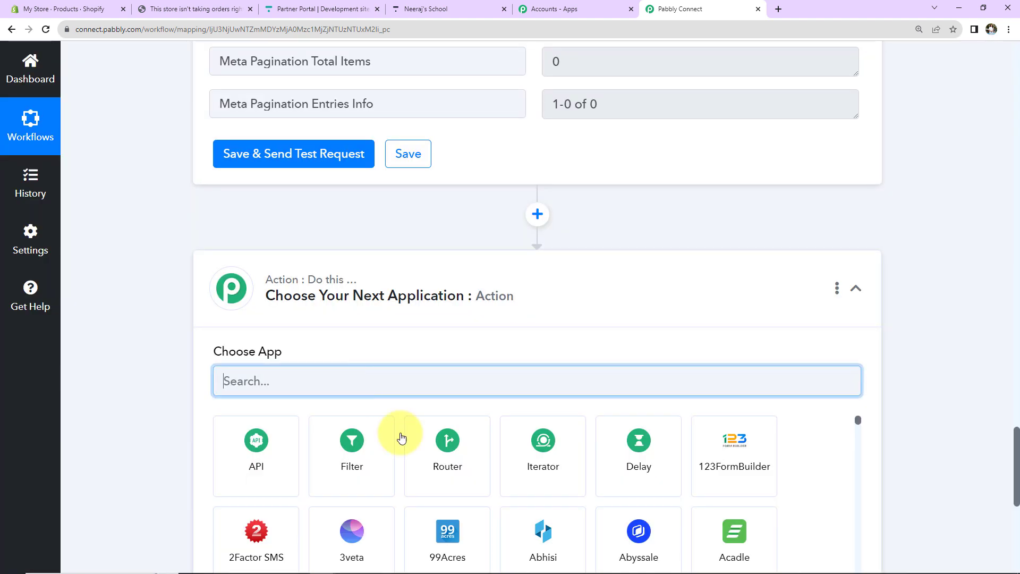
Step: Add a two-route Router step and start renaming Route 1 to 'User Doesn't Exist'
{"action": "left_click", "coordinate": [452, 460]}
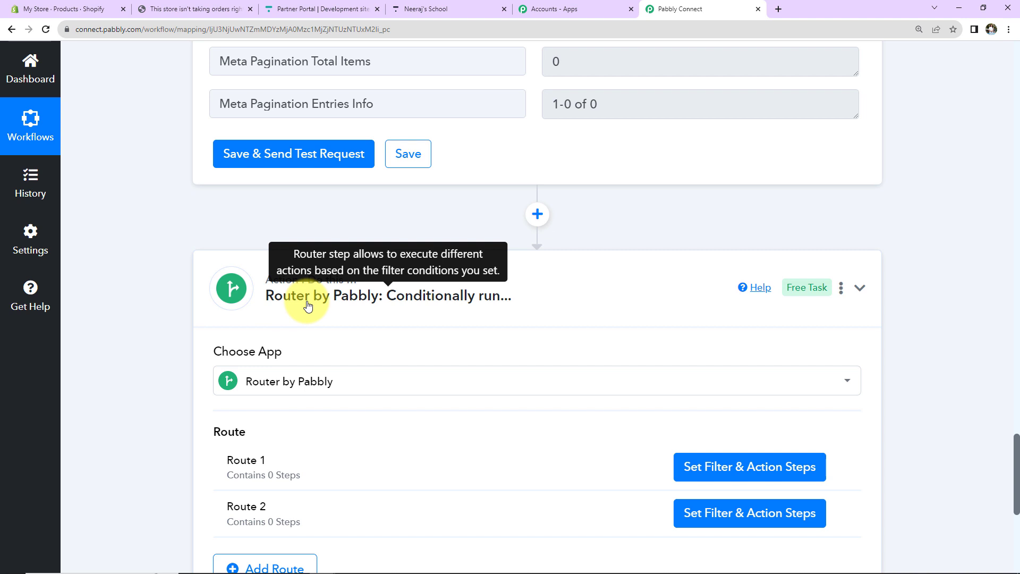
{"action": "scroll", "coordinate": [532, 303], "scroll_direction": "down", "scroll_amount": 5}
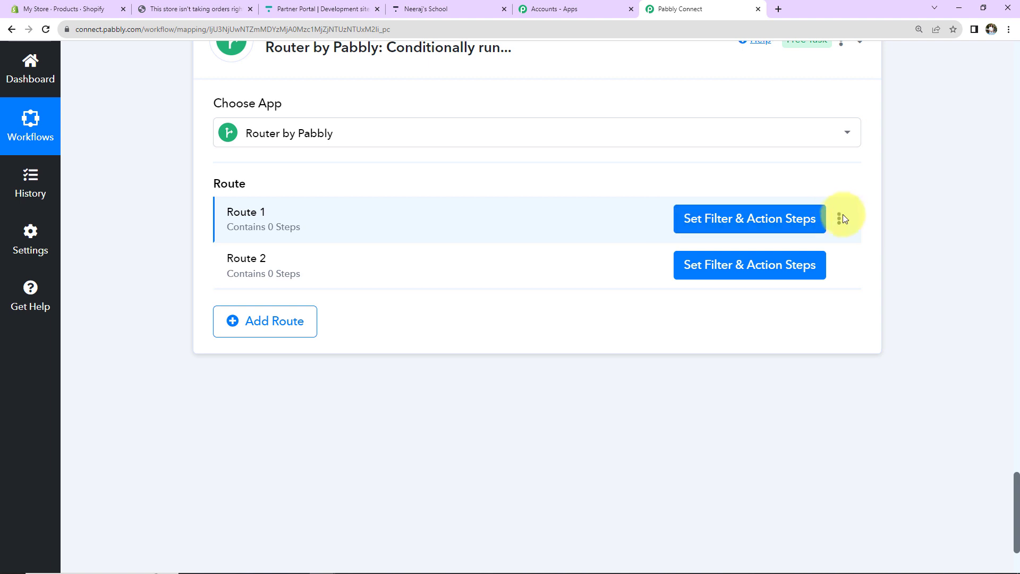
{"action": "left_click", "coordinate": [842, 218]}
{"action": "left_click", "coordinate": [757, 244]}
{"action": "left_click", "coordinate": [377, 319]}
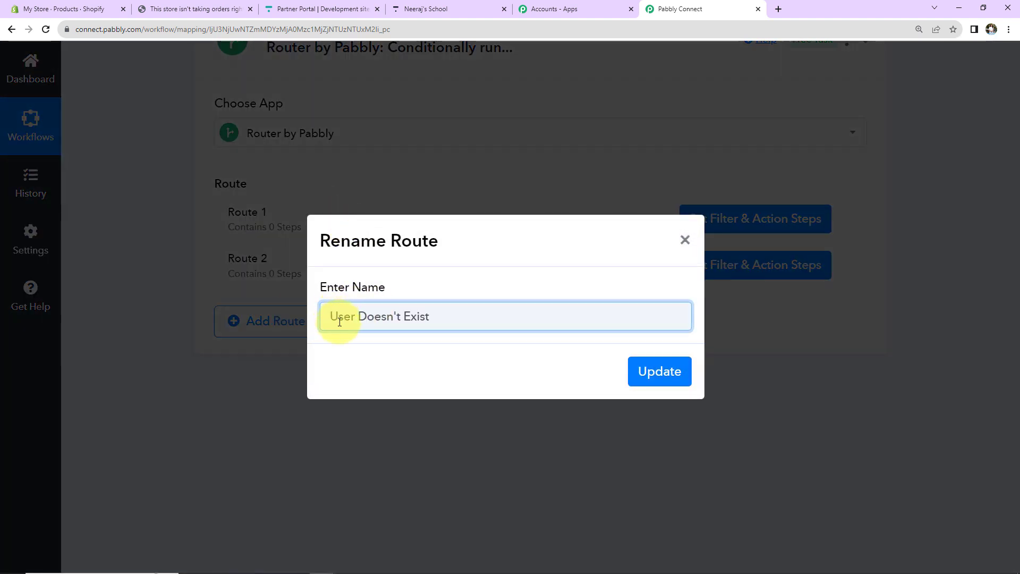
Step: Save the 'User Doesn't Exist' route name and filter it on Thinkific's Meta Pagination Total Items
{"action": "left_click", "coordinate": [657, 371]}
{"action": "left_click", "coordinate": [706, 220]}
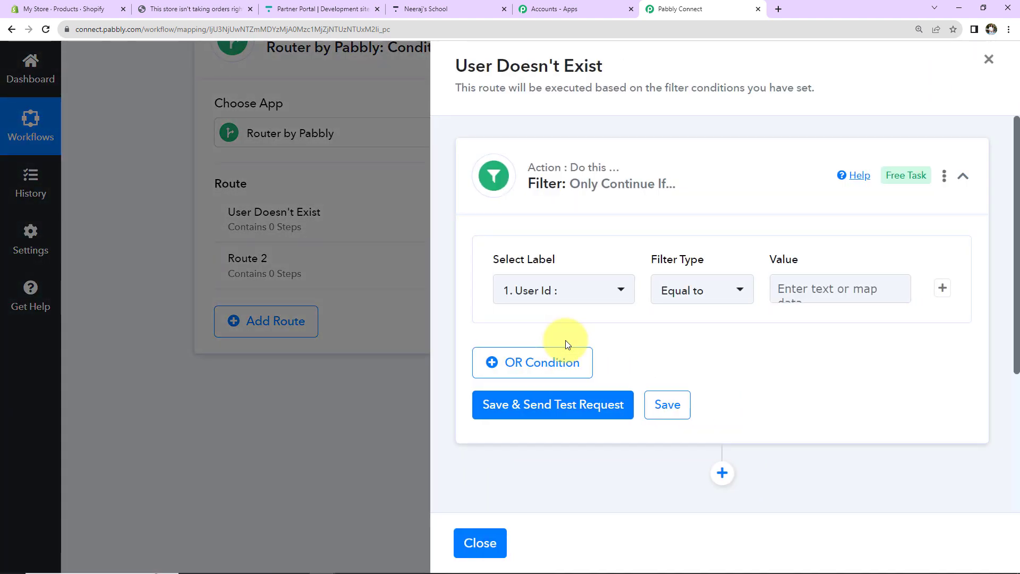
{"action": "scroll", "coordinate": [541, 220], "scroll_direction": "down", "scroll_amount": 3}
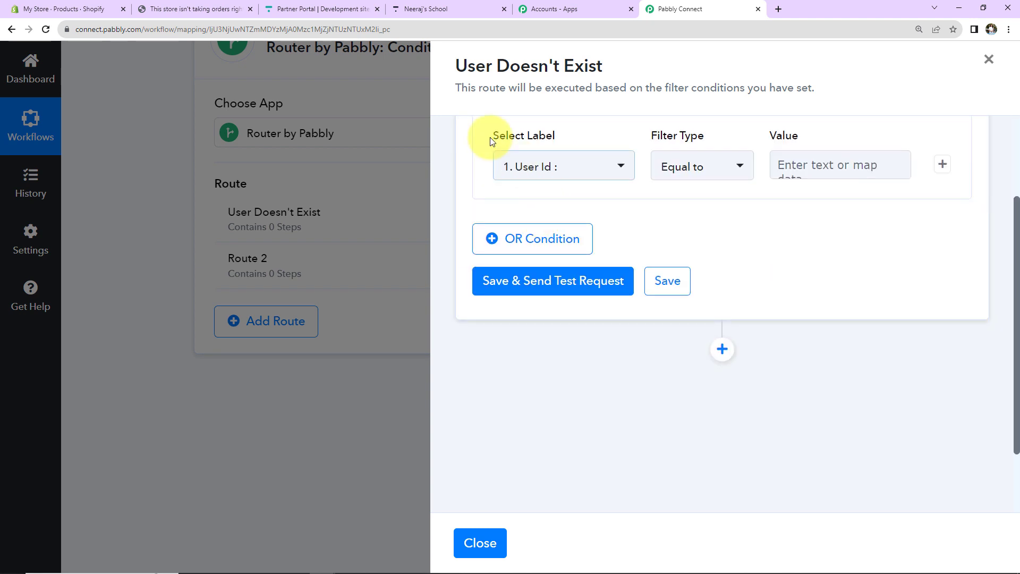
{"action": "left_click", "coordinate": [558, 173]}
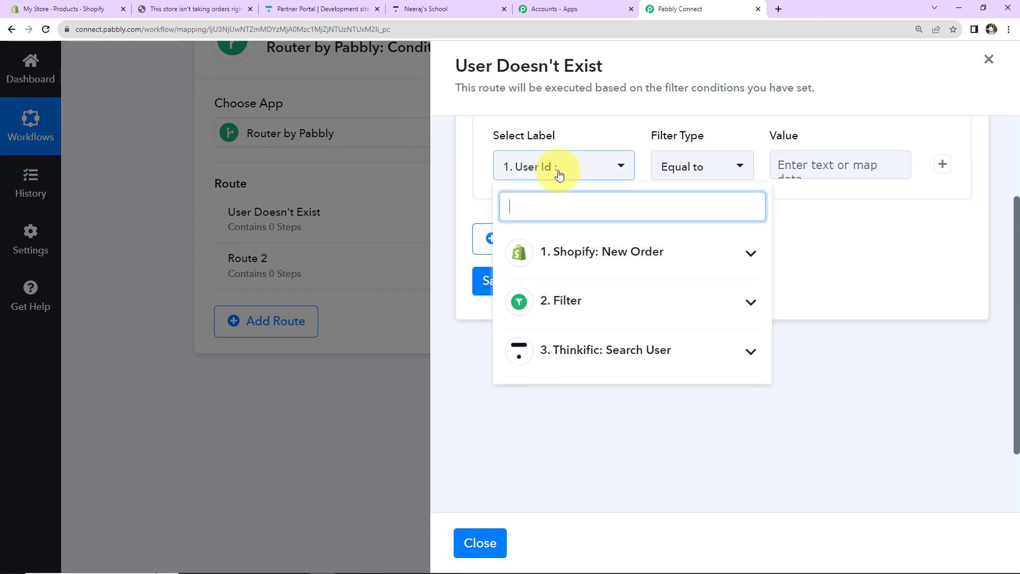
{"action": "left_click", "coordinate": [587, 361]}
{"action": "scroll", "coordinate": [598, 425], "scroll_direction": "down", "scroll_amount": 1}
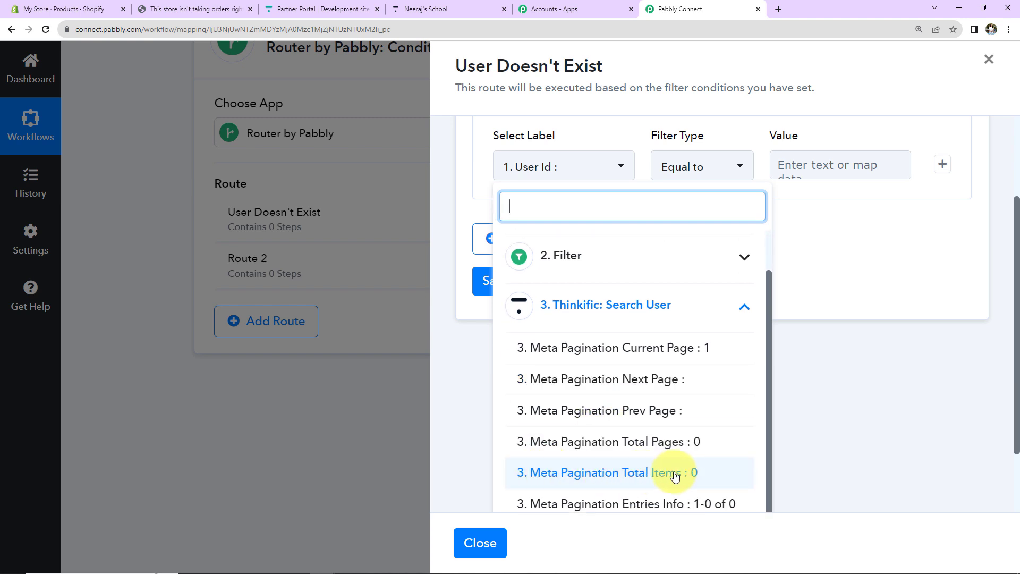
{"action": "left_click", "coordinate": [562, 482]}
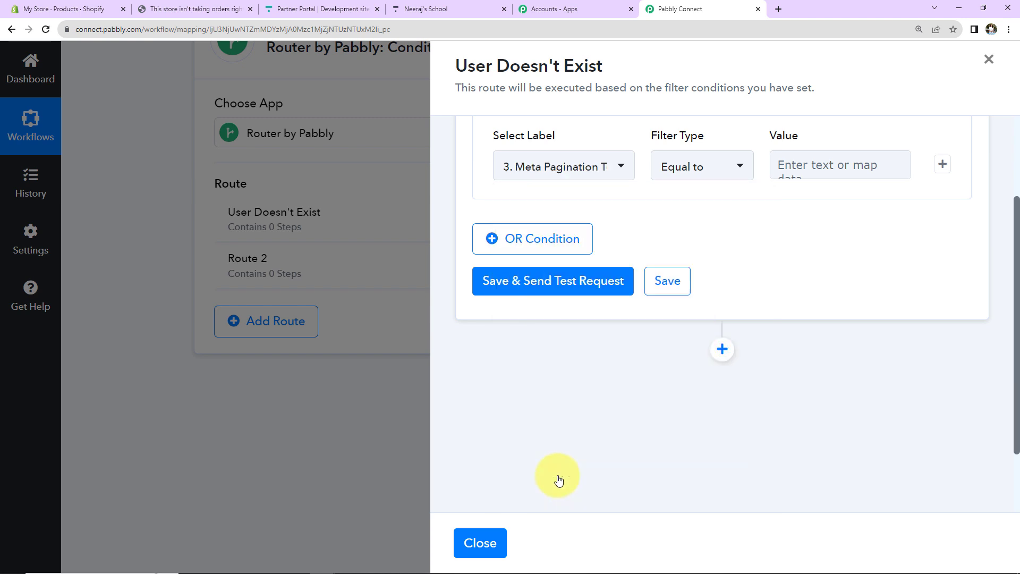
Step: Require Total Items equal to 0, test it true, and add an action step in the route
{"action": "left_click", "coordinate": [803, 166]}
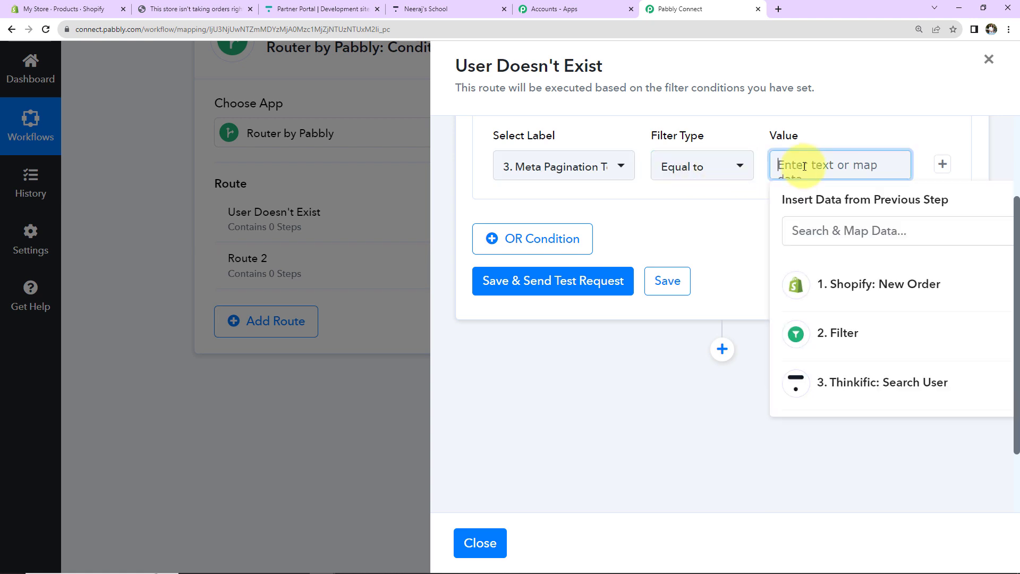
{"action": "type", "text": "0"}
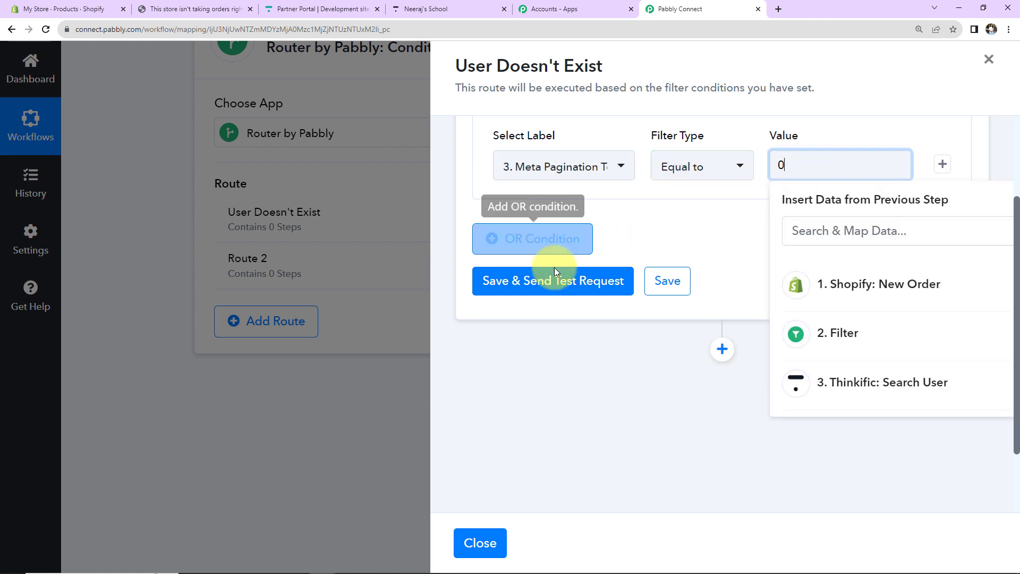
{"action": "left_click", "coordinate": [551, 281]}
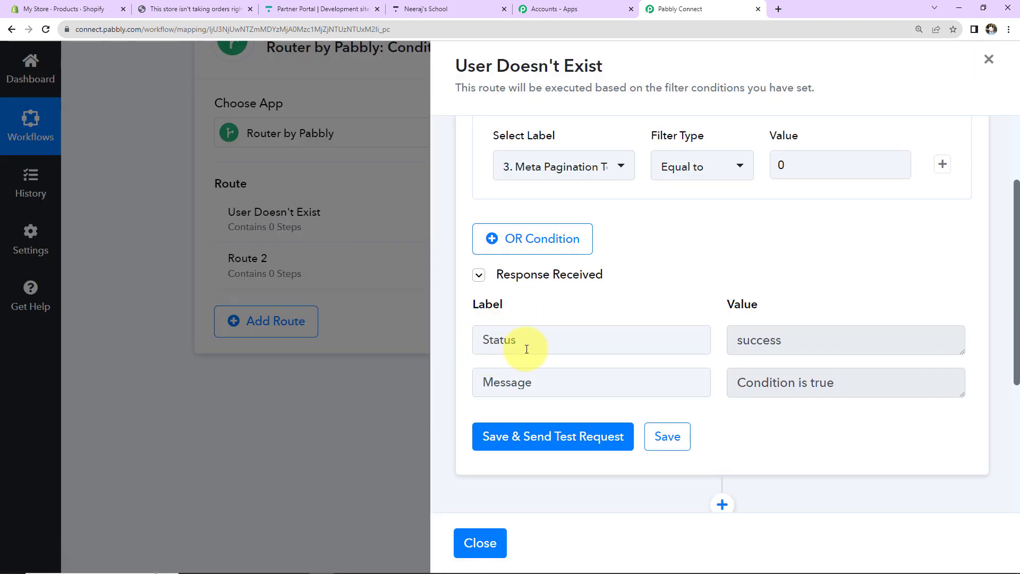
{"action": "left_click_drag", "start_coordinate": [735, 350], "coordinate": [796, 338]}
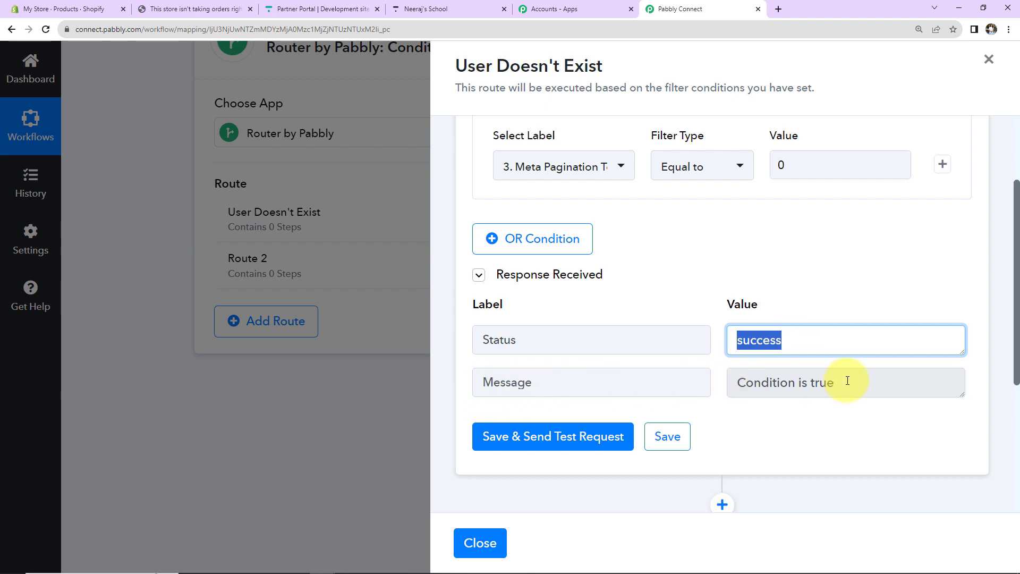
{"action": "scroll", "coordinate": [844, 292], "scroll_direction": "down", "scroll_amount": 5}
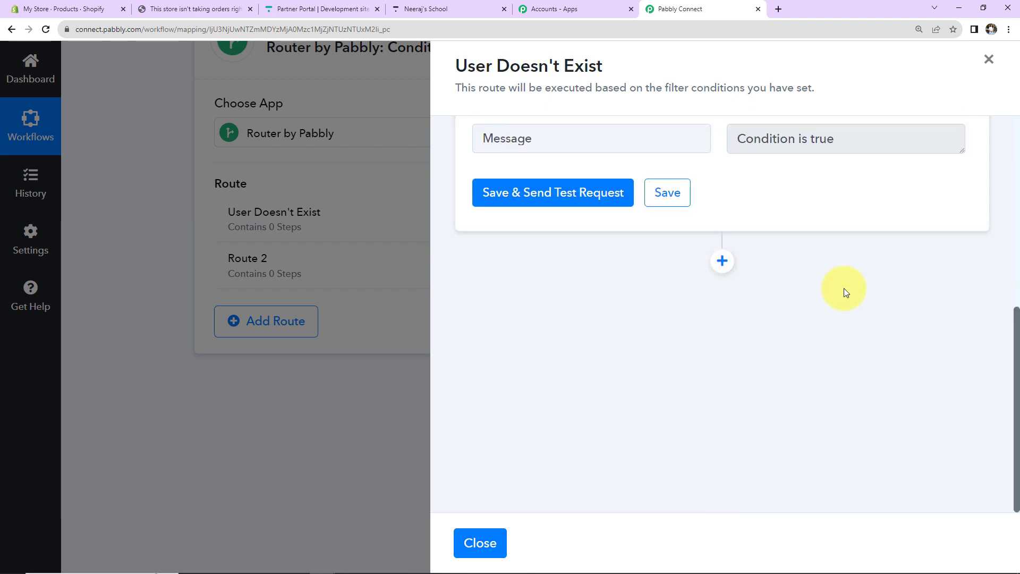
{"action": "left_click", "coordinate": [720, 261]}
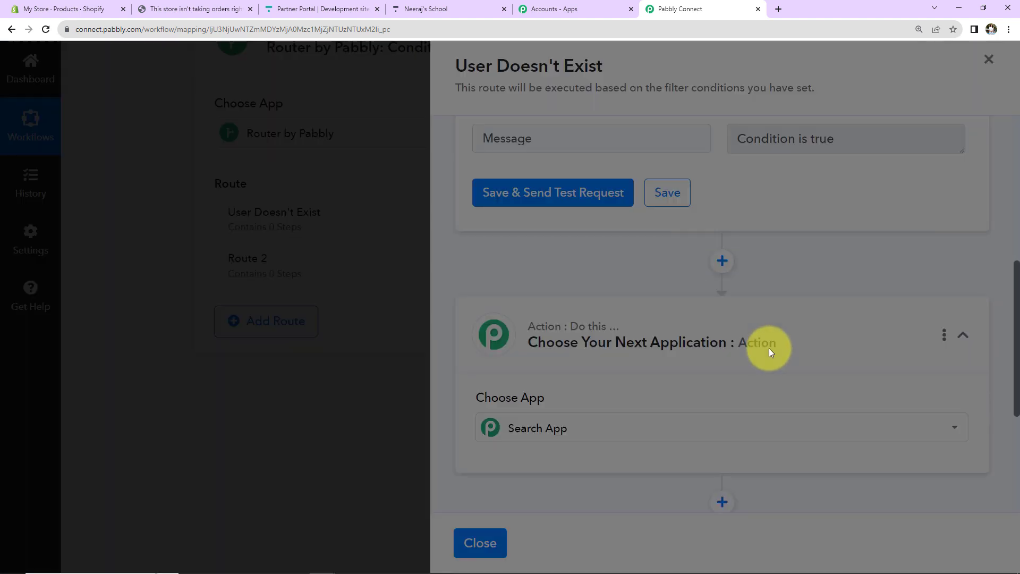
Step: Set the route's action to Thinkific Create User on the existing Thinkific #8 connection
{"action": "scroll", "coordinate": [649, 369], "scroll_direction": "down", "scroll_amount": 4}
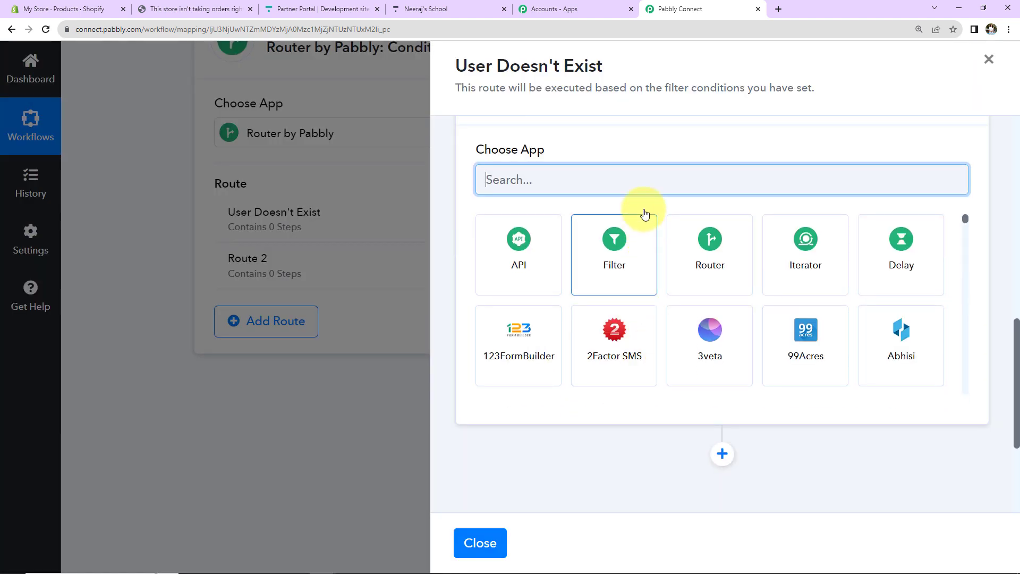
{"action": "type", "text": "thinki"}
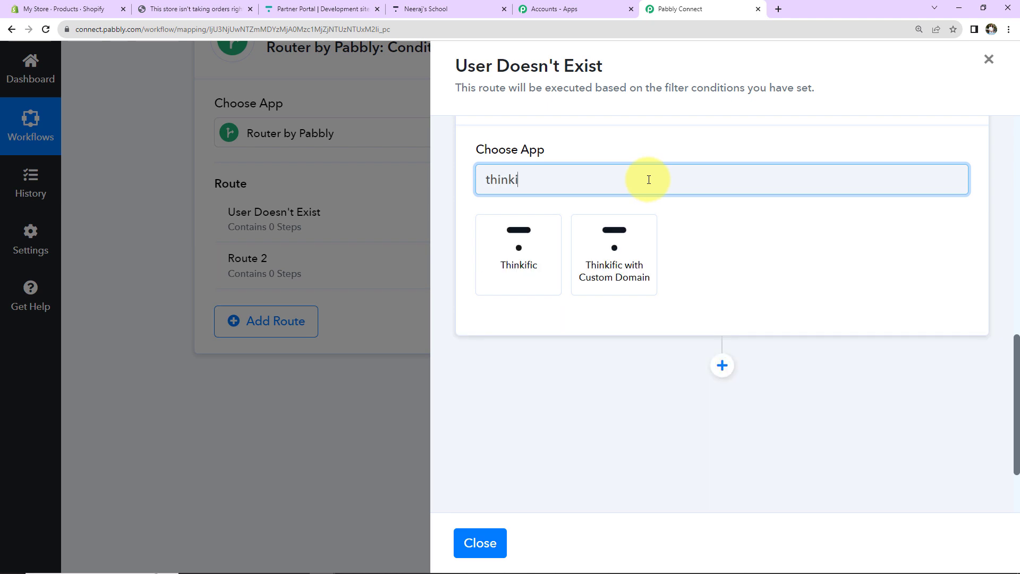
{"action": "left_click", "coordinate": [540, 242]}
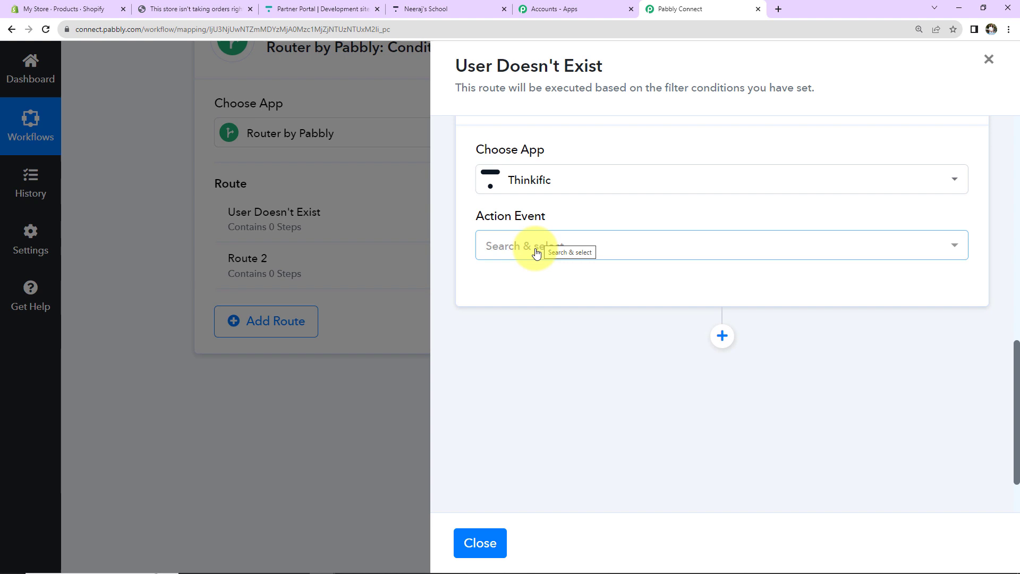
{"action": "left_click", "coordinate": [535, 245]}
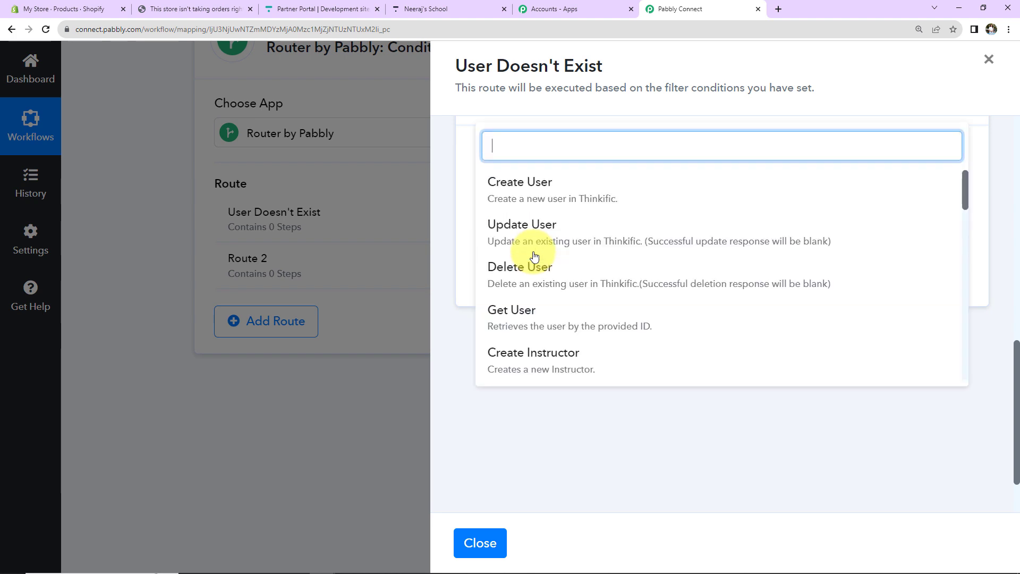
{"action": "left_click", "coordinate": [536, 187]}
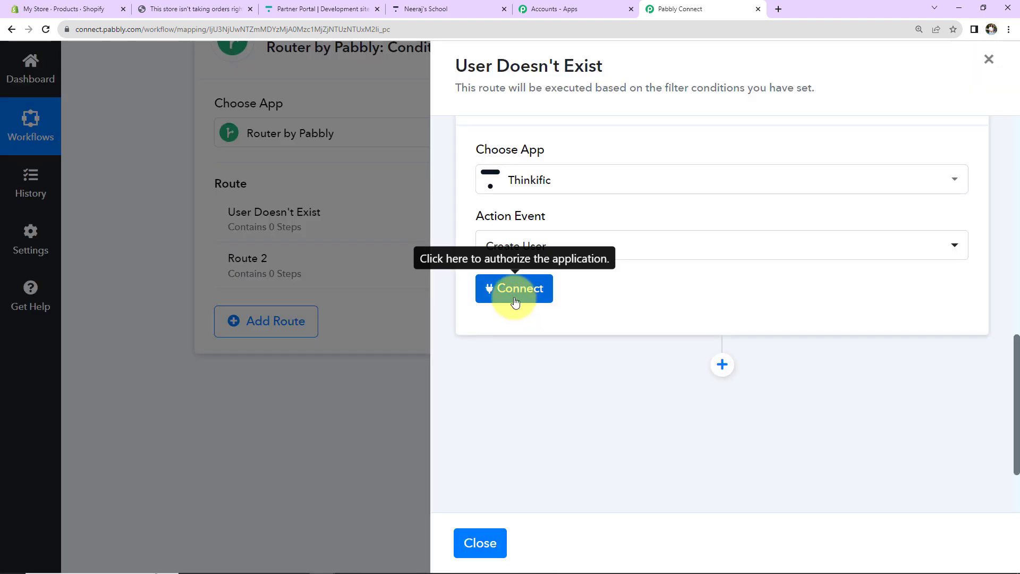
{"action": "left_click", "coordinate": [540, 290]}
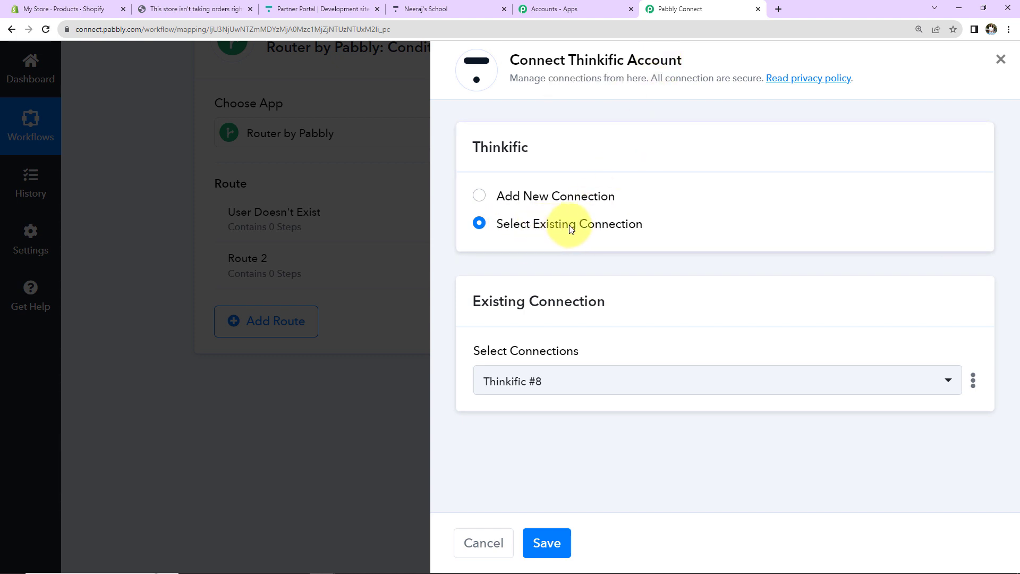
{"action": "left_click", "coordinate": [558, 541]}
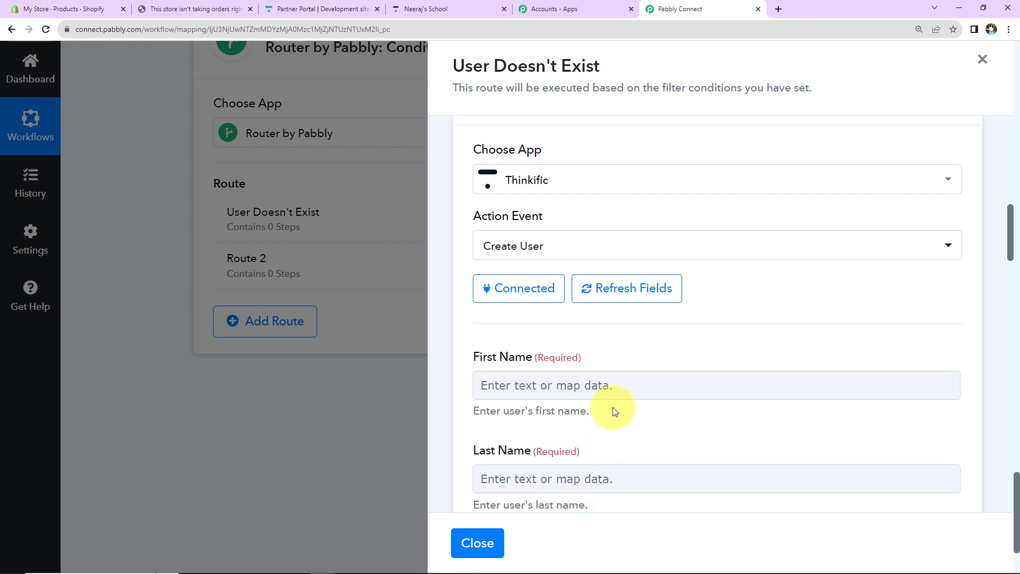
Step: Map First Name to the Shopify order's Customer First Name
{"action": "scroll", "coordinate": [693, 364], "scroll_direction": "down", "scroll_amount": 5}
{"action": "scroll", "coordinate": [576, 246], "scroll_direction": "up", "scroll_amount": 2}
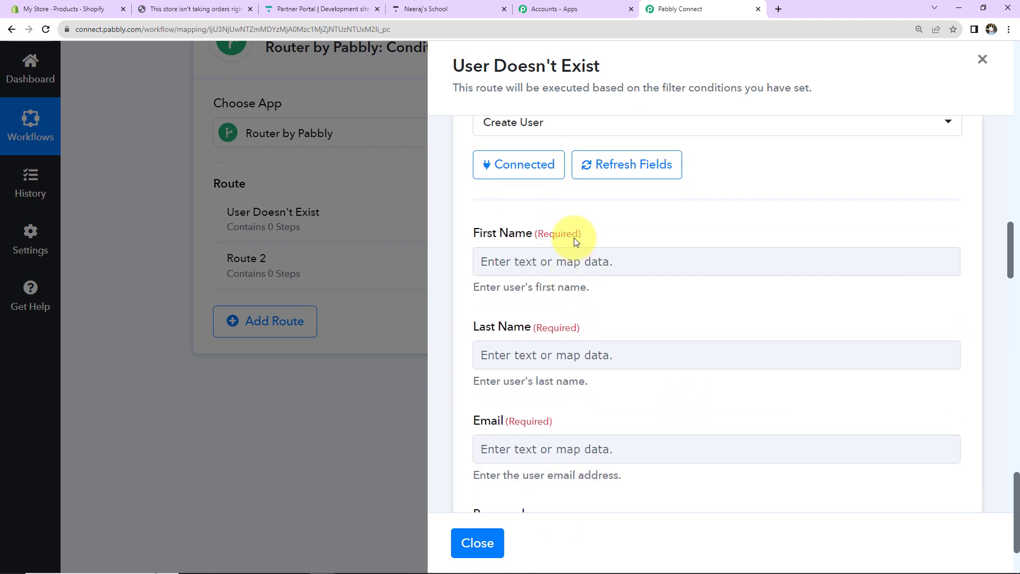
{"action": "scroll", "coordinate": [610, 327], "scroll_direction": "down", "scroll_amount": 5}
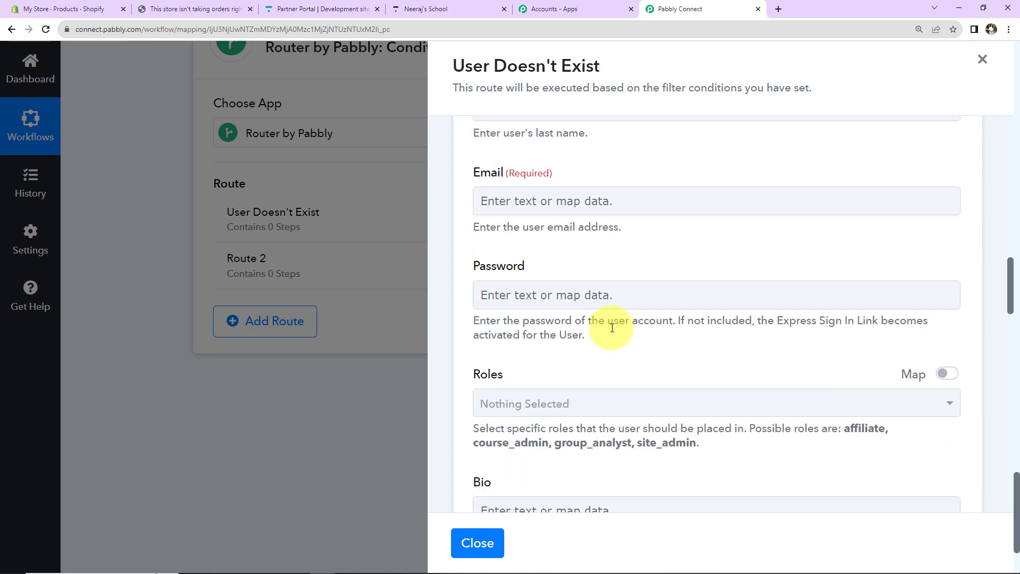
{"action": "scroll", "coordinate": [610, 328], "scroll_direction": "up", "scroll_amount": 5}
{"action": "left_click", "coordinate": [491, 260]}
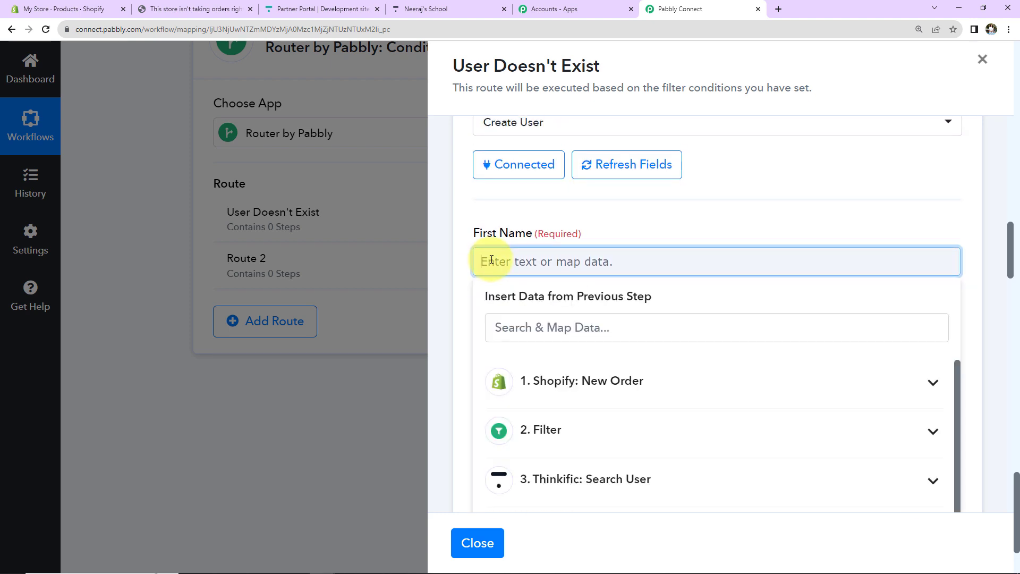
{"action": "left_click", "coordinate": [595, 389]}
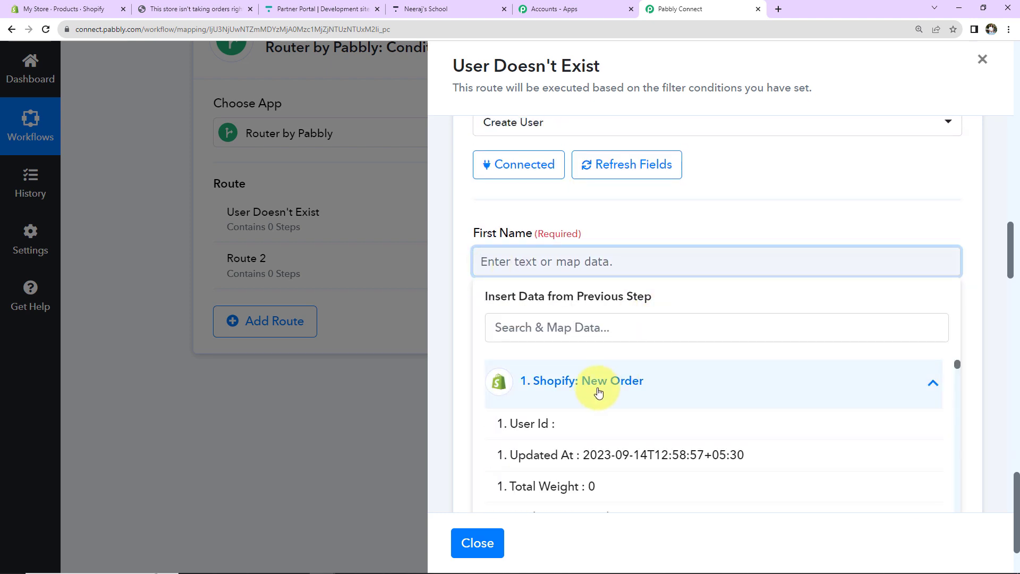
{"action": "left_click", "coordinate": [580, 326]}
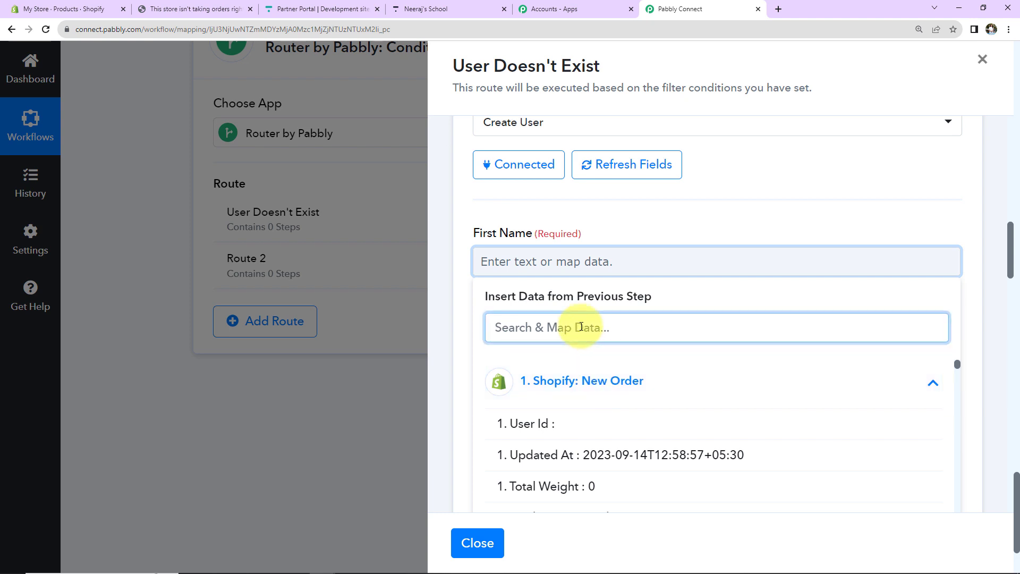
{"action": "type", "text": "New"}
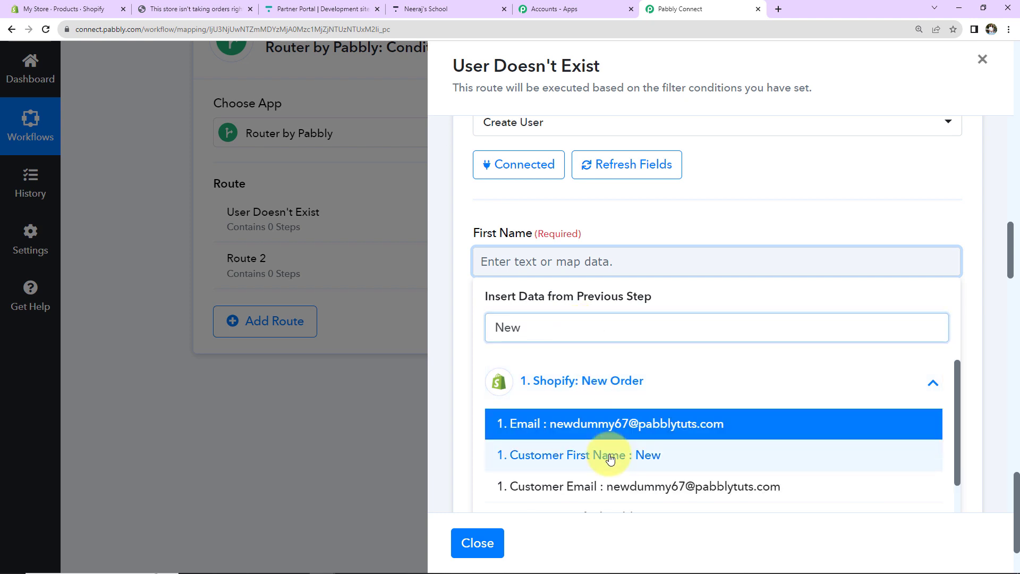
{"action": "left_click", "coordinate": [571, 454]}
{"action": "left_click", "coordinate": [667, 221]}
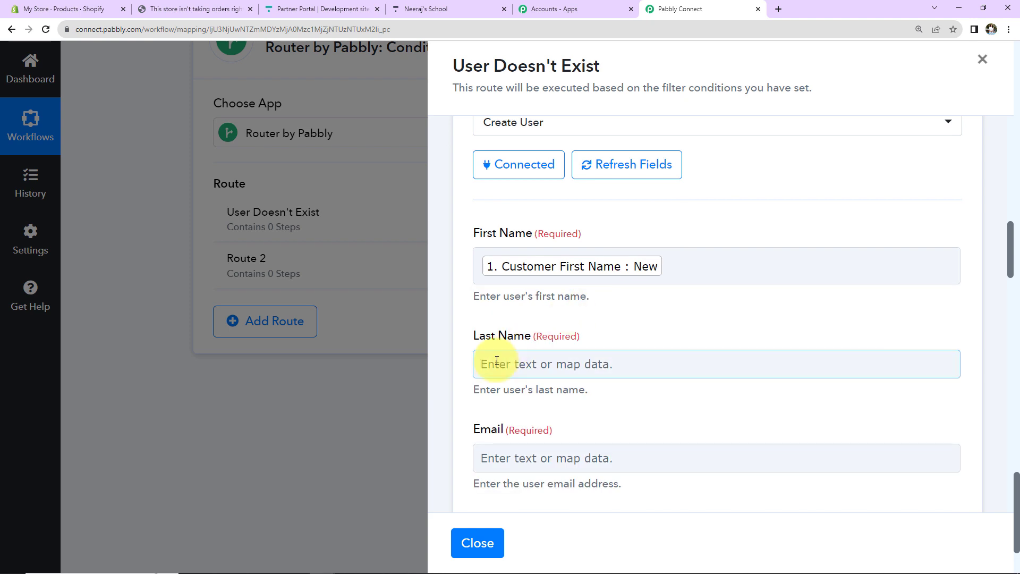
Step: Map Last Name to the Shopify order's Customer Last Name
{"action": "left_click", "coordinate": [486, 361]}
{"action": "scroll", "coordinate": [582, 353], "scroll_direction": "down", "scroll_amount": 2}
{"action": "scroll", "coordinate": [582, 353], "scroll_direction": "down", "scroll_amount": 2}
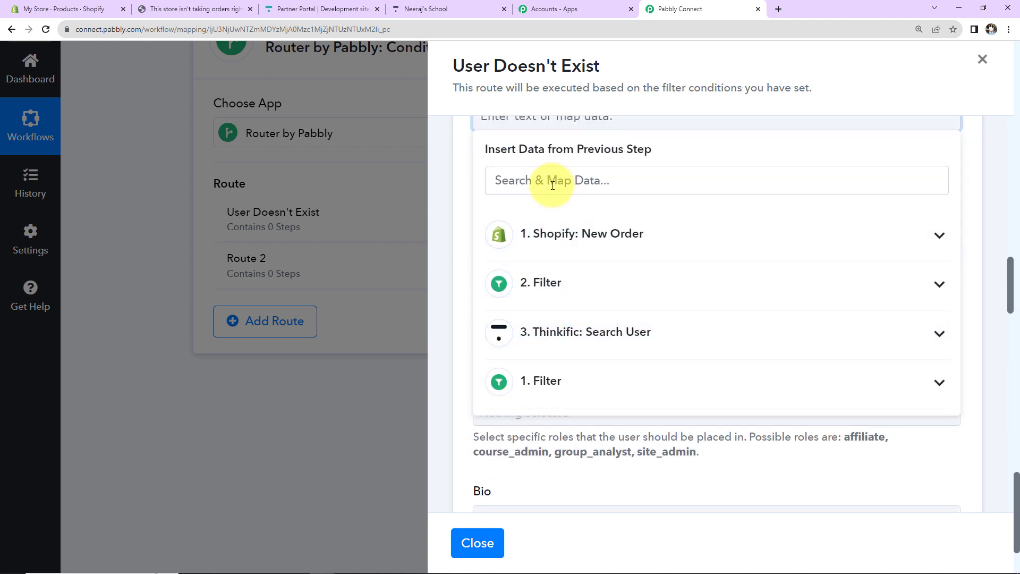
{"action": "left_click", "coordinate": [533, 223]}
{"action": "left_click", "coordinate": [533, 181]}
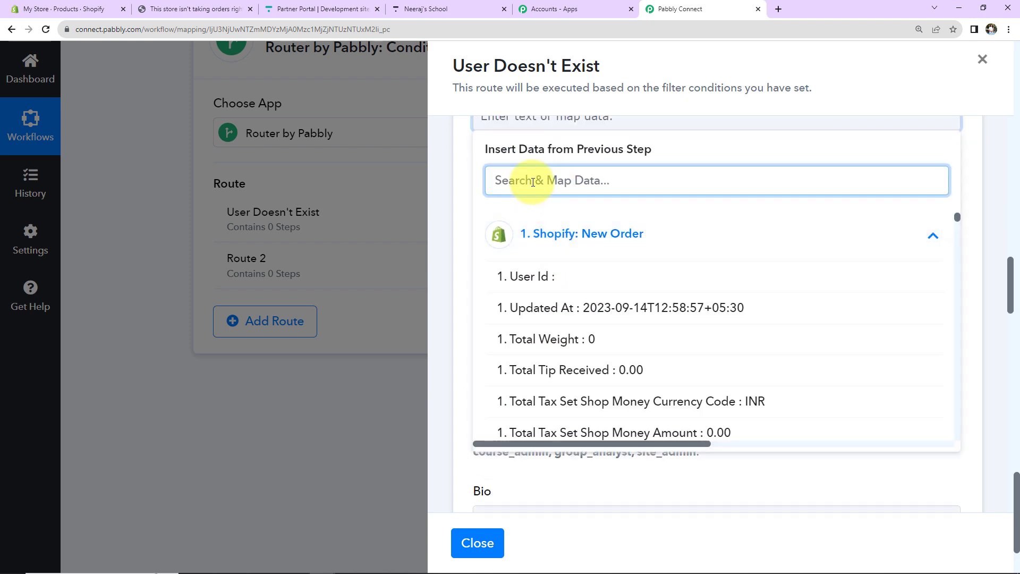
{"action": "type", "text": "Dummy"}
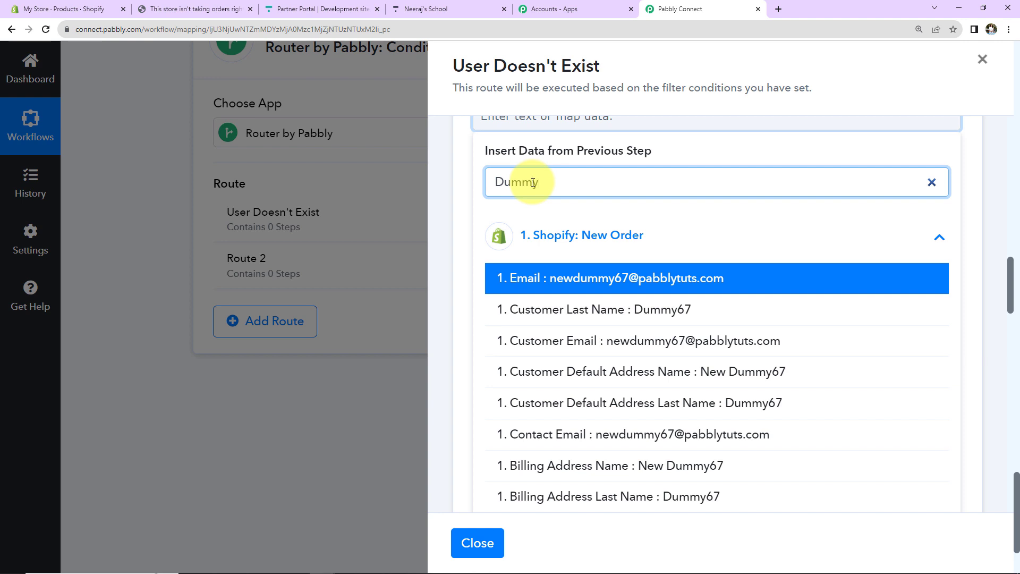
{"action": "left_click", "coordinate": [587, 309]}
{"action": "scroll", "coordinate": [557, 244], "scroll_direction": "up", "scroll_amount": 2}
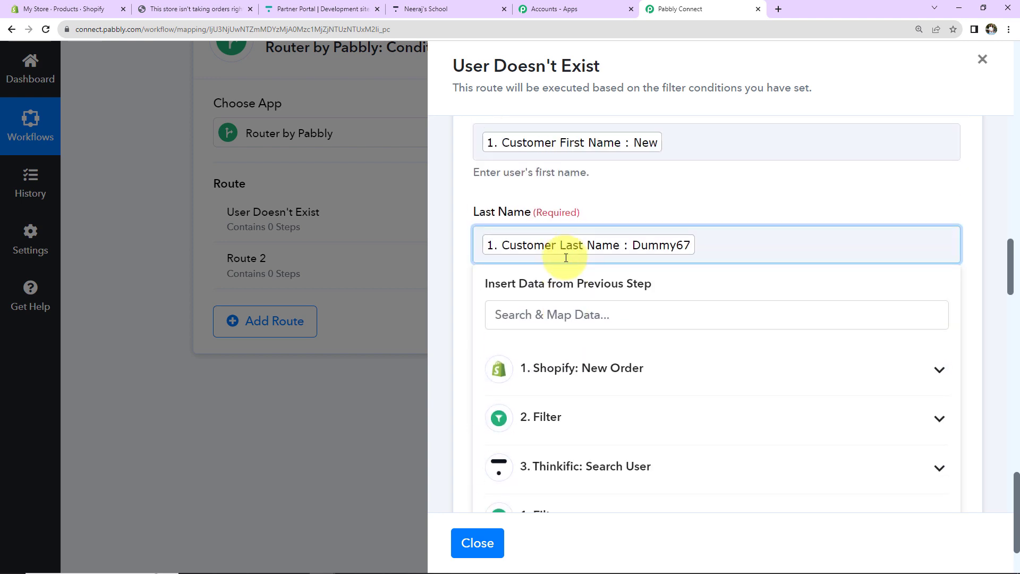
{"action": "left_click", "coordinate": [685, 209]}
Step: Map Email to the Shopify order's email value
{"action": "left_click", "coordinate": [574, 335]}
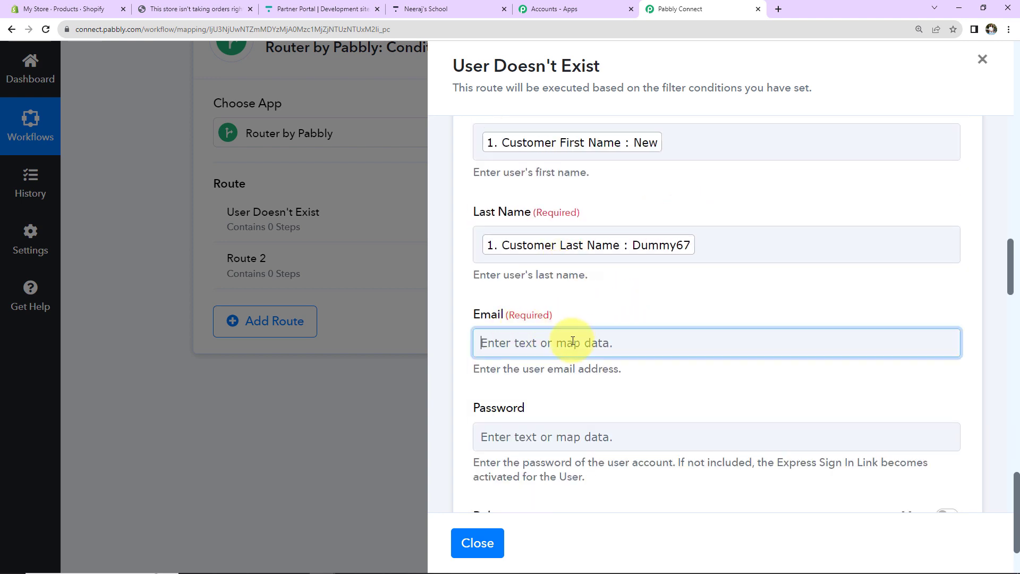
{"action": "left_click", "coordinate": [551, 414]}
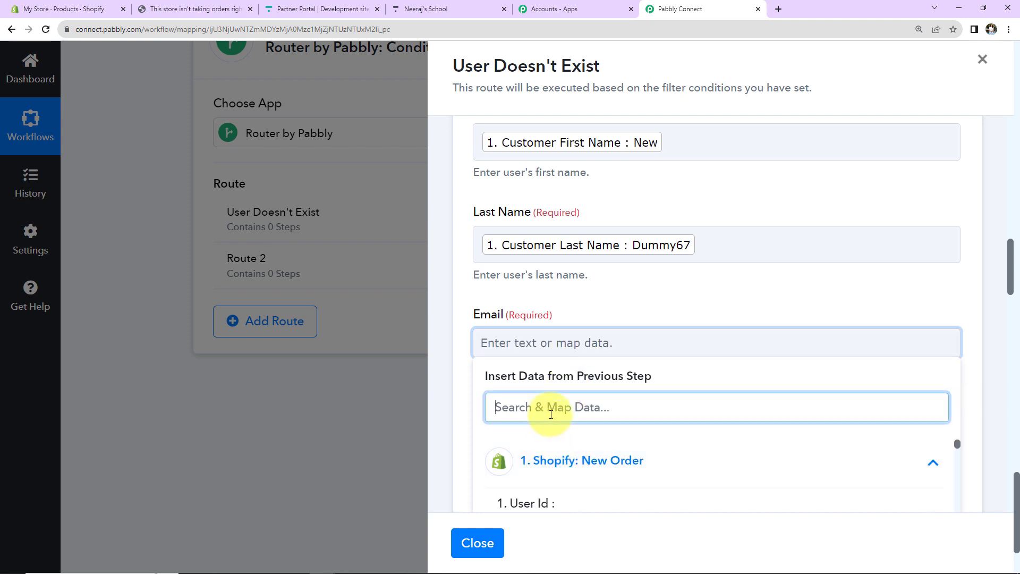
{"action": "type", "text": "@"}
{"action": "scroll", "coordinate": [564, 319], "scroll_direction": "down", "scroll_amount": 4}
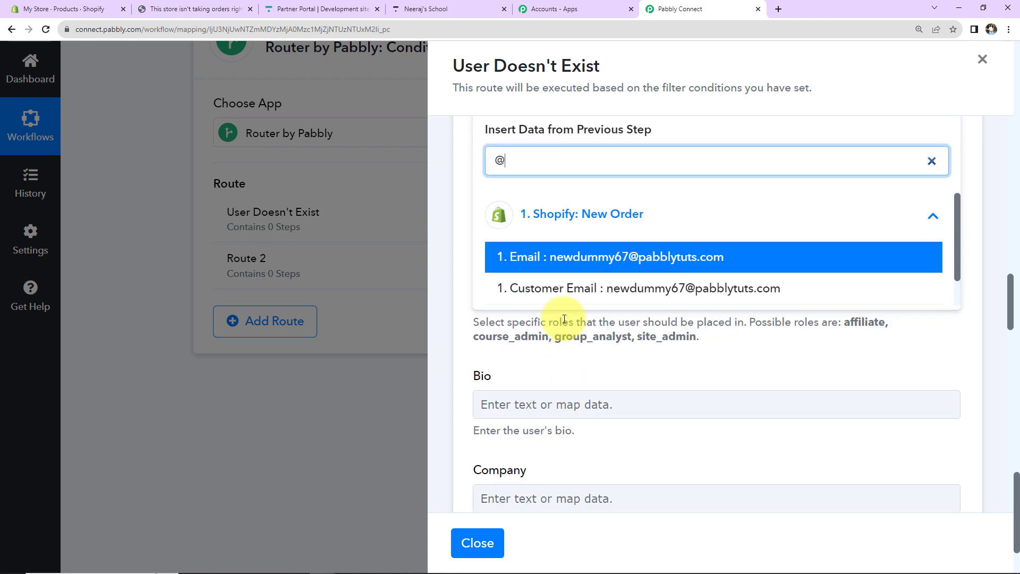
{"action": "left_click", "coordinate": [558, 257]}
{"action": "scroll", "coordinate": [708, 193], "scroll_direction": "up", "scroll_amount": 2}
{"action": "left_click", "coordinate": [711, 178]}
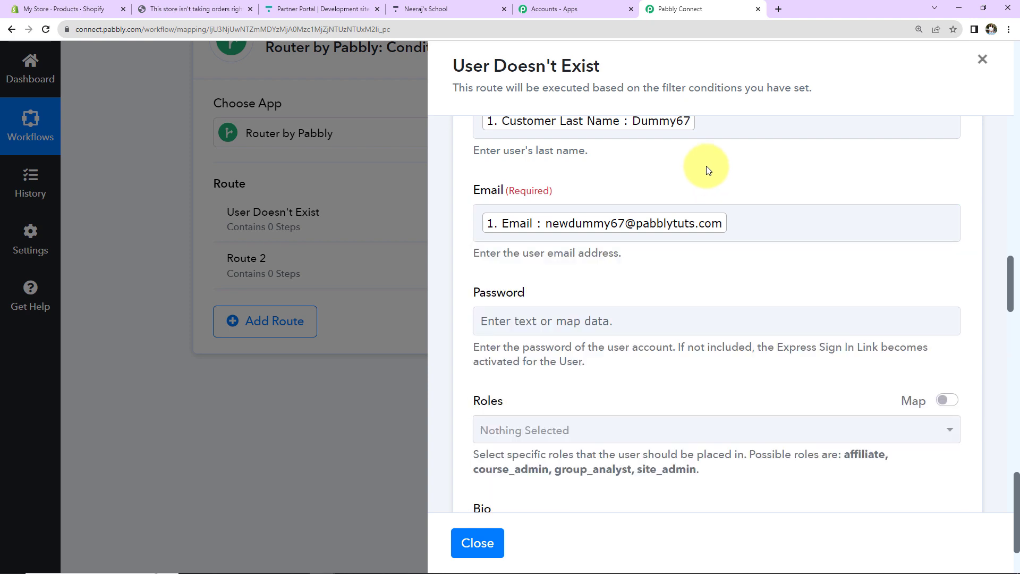
{"action": "scroll", "coordinate": [672, 202], "scroll_direction": "down", "scroll_amount": 2}
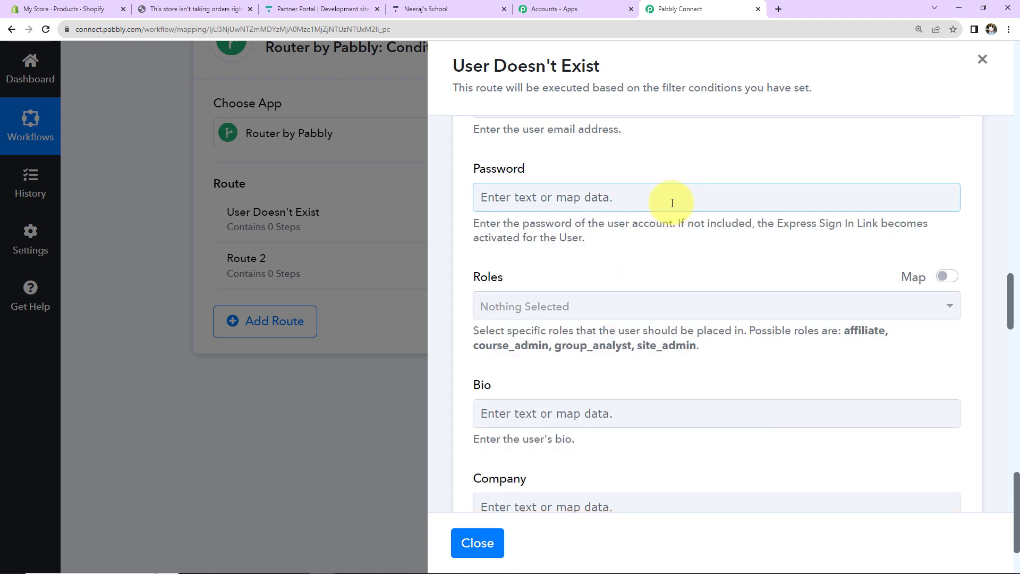
Step: Set Password to a fixed text prefix followed by Shopify's Customer Default Address Customer Id
{"action": "left_click", "coordinate": [630, 199]}
{"action": "type", "text": "P"}
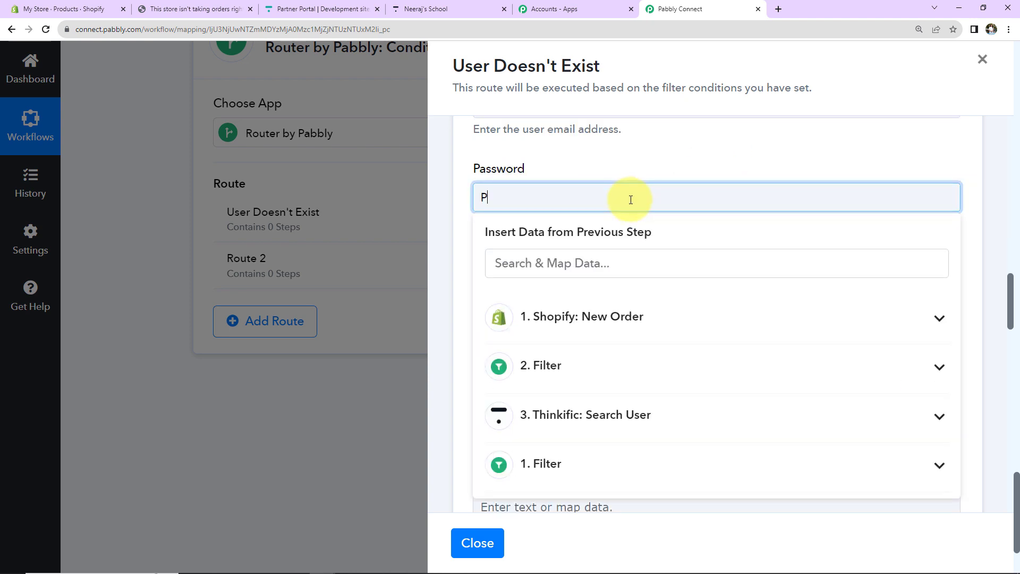
{"action": "type", "text": "WD"}
{"action": "left_click", "coordinate": [635, 167]}
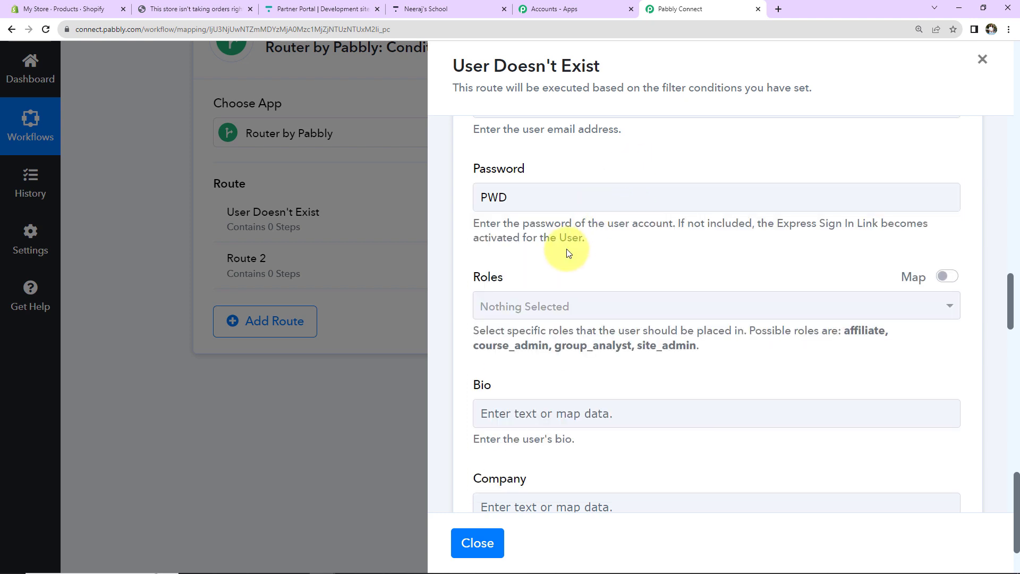
{"action": "left_click", "coordinate": [564, 197]}
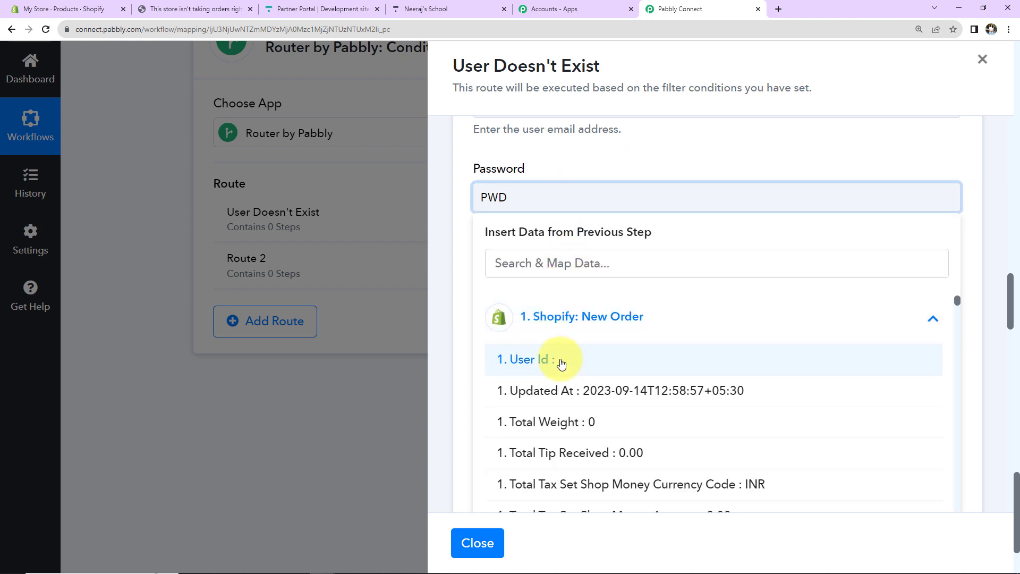
{"action": "scroll", "coordinate": [589, 419], "scroll_direction": "down", "scroll_amount": 10}
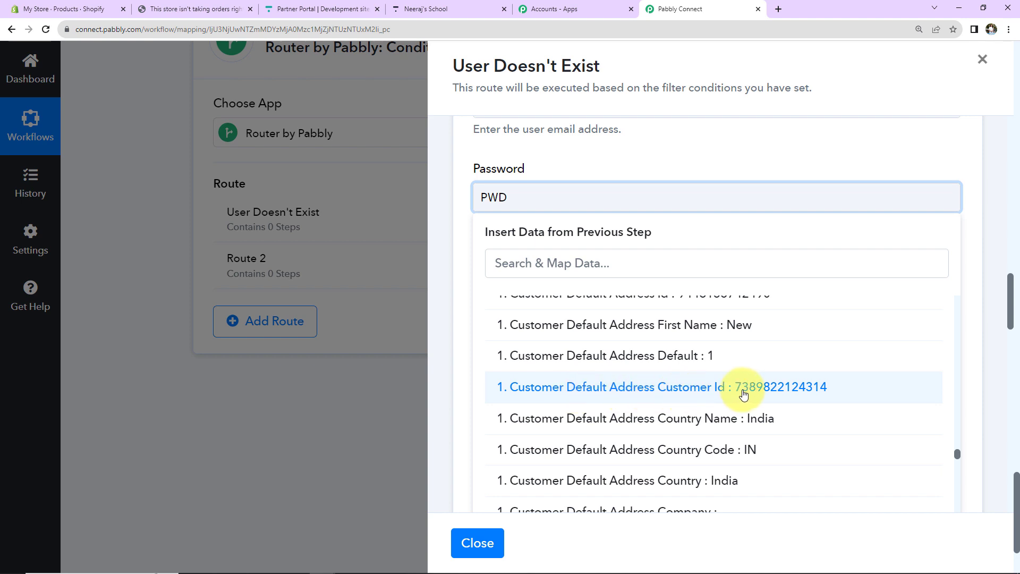
{"action": "left_click", "coordinate": [722, 392]}
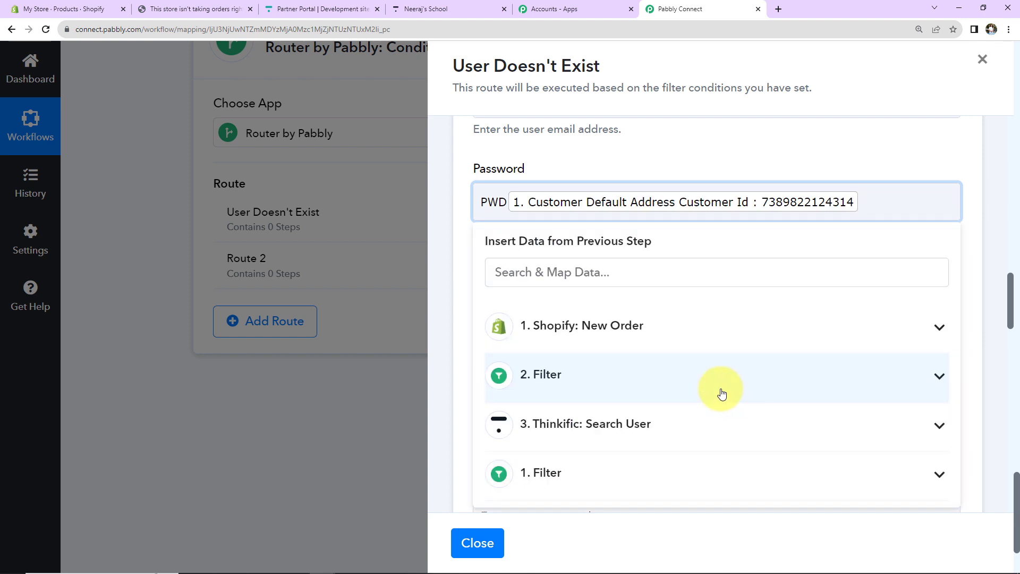
{"action": "left_click", "coordinate": [657, 176]}
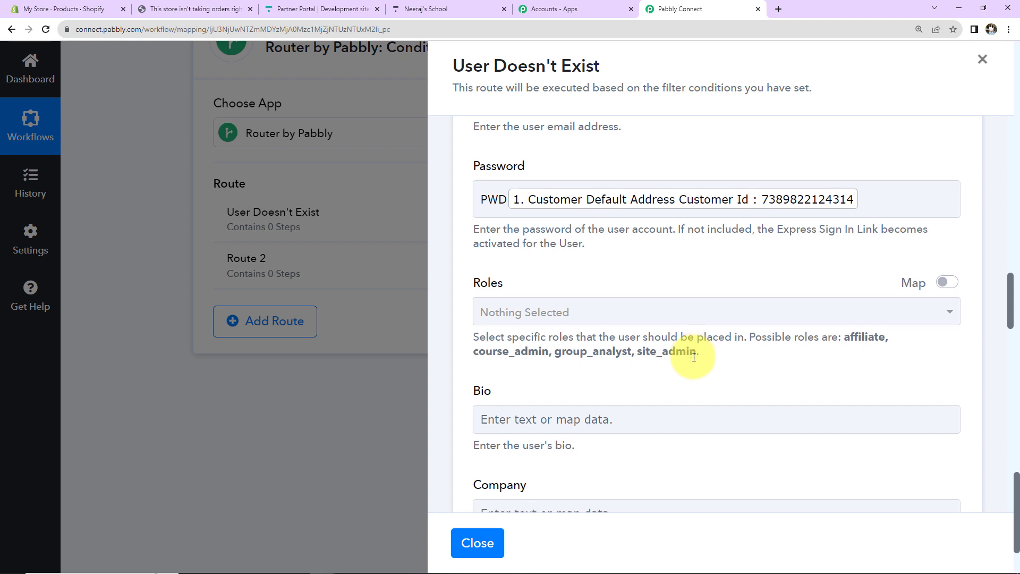
Step: Map Phone Number to the Shopify order's Billing Address Phone
{"action": "scroll", "coordinate": [689, 353], "scroll_direction": "down", "scroll_amount": 3}
{"action": "scroll", "coordinate": [600, 329], "scroll_direction": "down", "scroll_amount": 2}
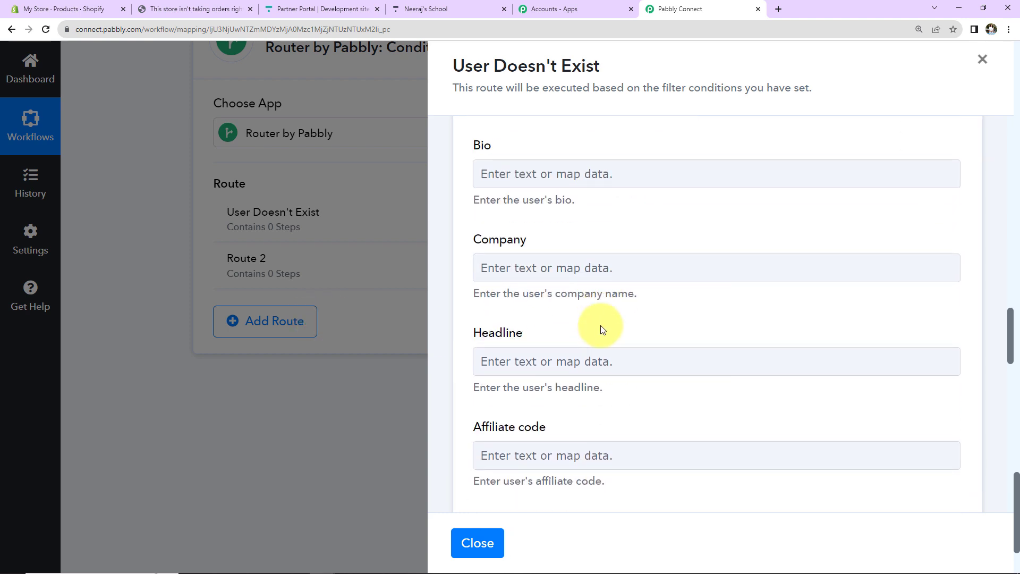
{"action": "scroll", "coordinate": [600, 326], "scroll_direction": "down", "scroll_amount": 2}
{"action": "scroll", "coordinate": [601, 325], "scroll_direction": "down", "scroll_amount": 2}
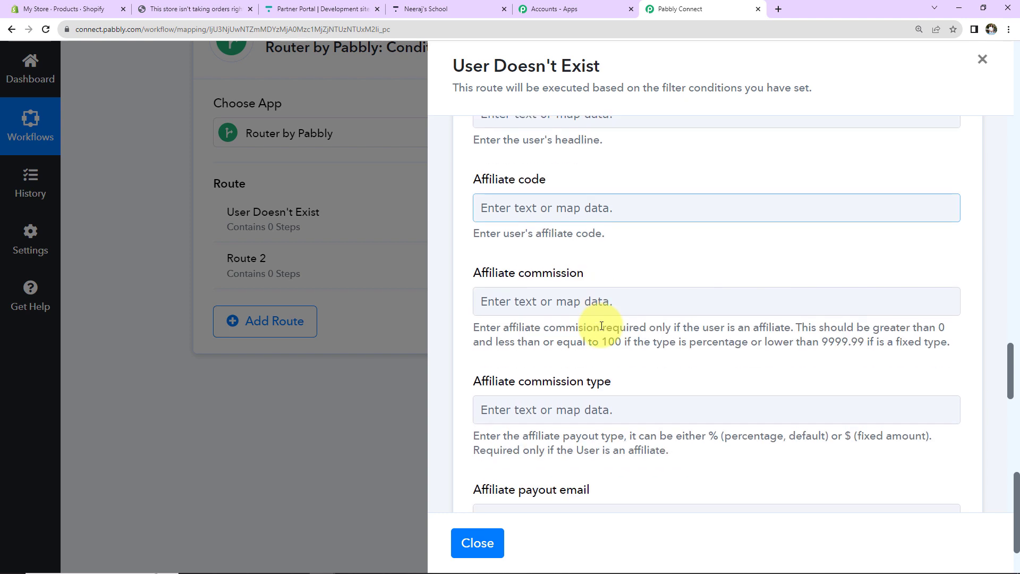
{"action": "scroll", "coordinate": [601, 326], "scroll_direction": "down", "scroll_amount": 2}
{"action": "scroll", "coordinate": [603, 328], "scroll_direction": "down", "scroll_amount": 2}
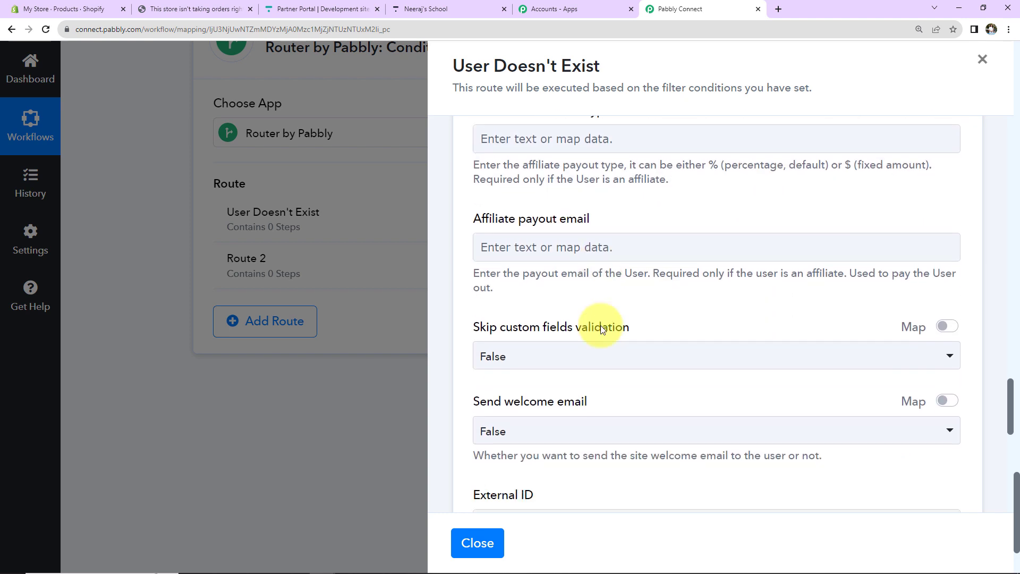
{"action": "scroll", "coordinate": [602, 327], "scroll_direction": "down", "scroll_amount": 3}
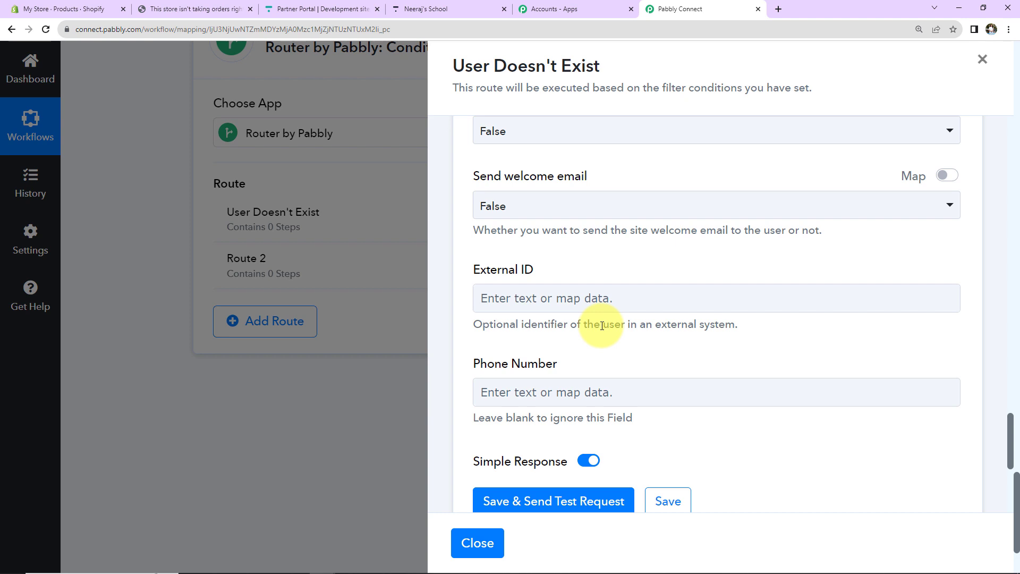
{"action": "scroll", "coordinate": [489, 364], "scroll_direction": "down", "scroll_amount": 2}
{"action": "left_click", "coordinate": [519, 267]}
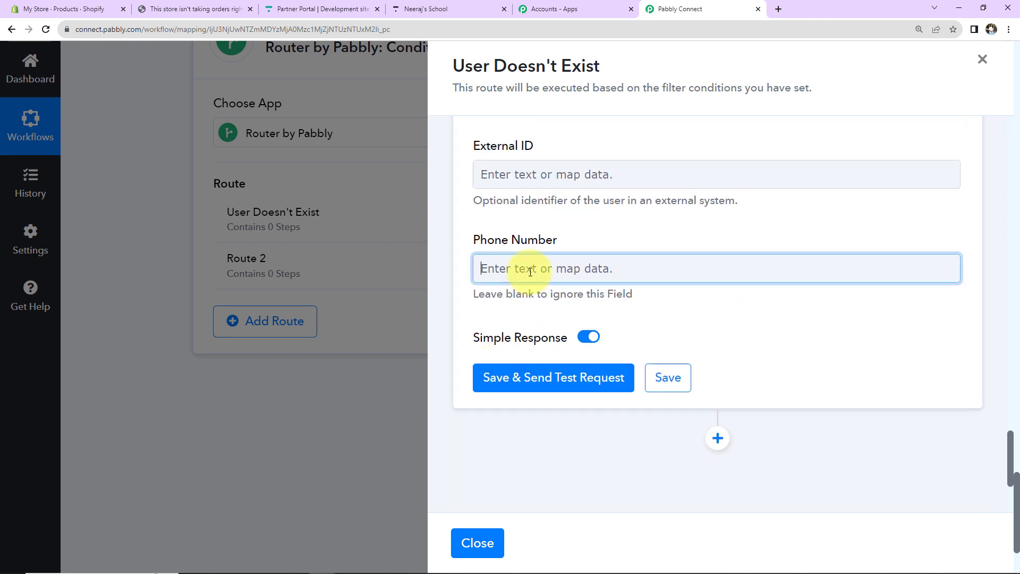
{"action": "left_click", "coordinate": [559, 372]}
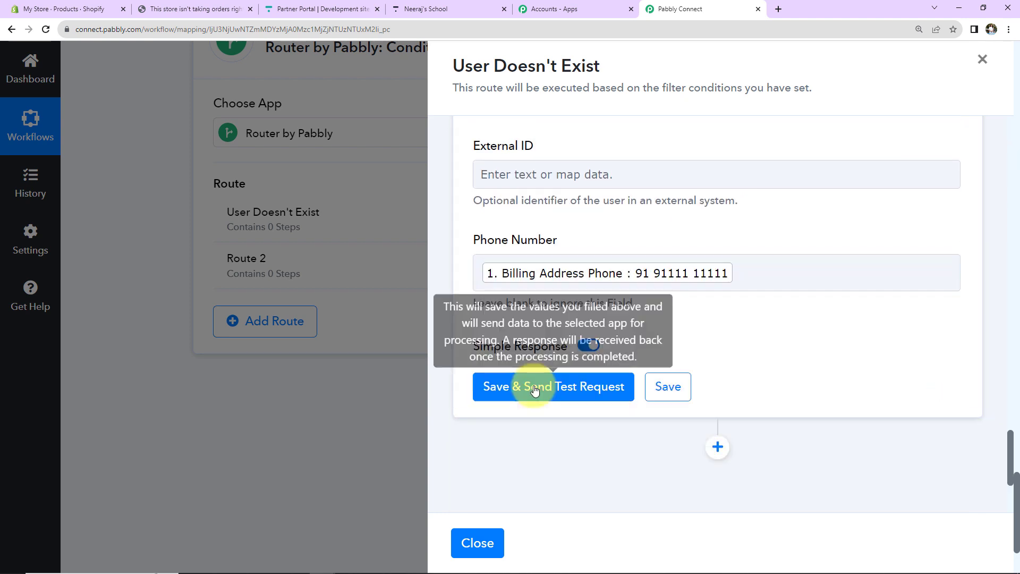
Step: Test Create User, review the returned Thinkific user details, and add a new action step
{"action": "left_click", "coordinate": [534, 392]}
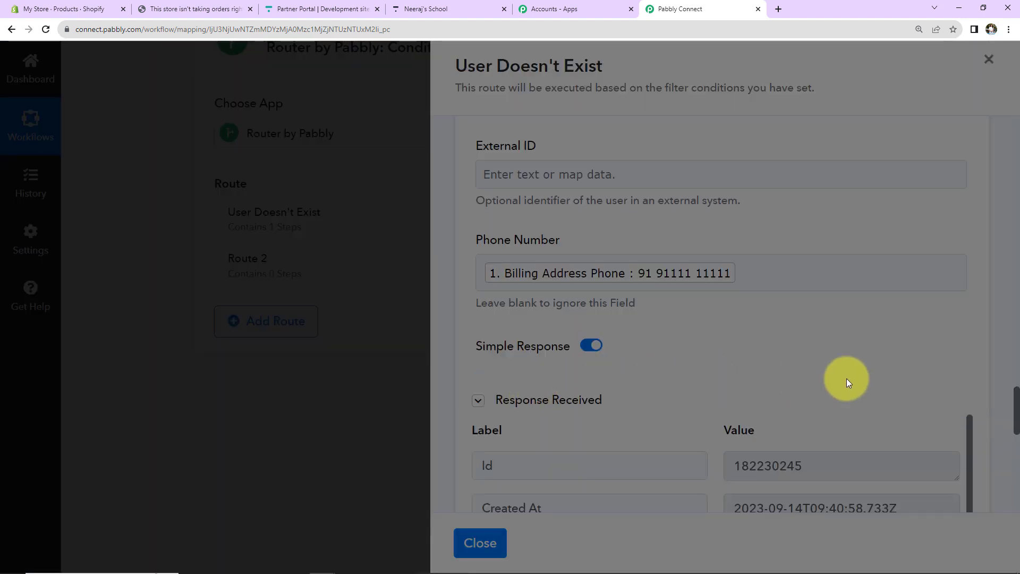
{"action": "scroll", "coordinate": [846, 378], "scroll_direction": "down", "scroll_amount": 4}
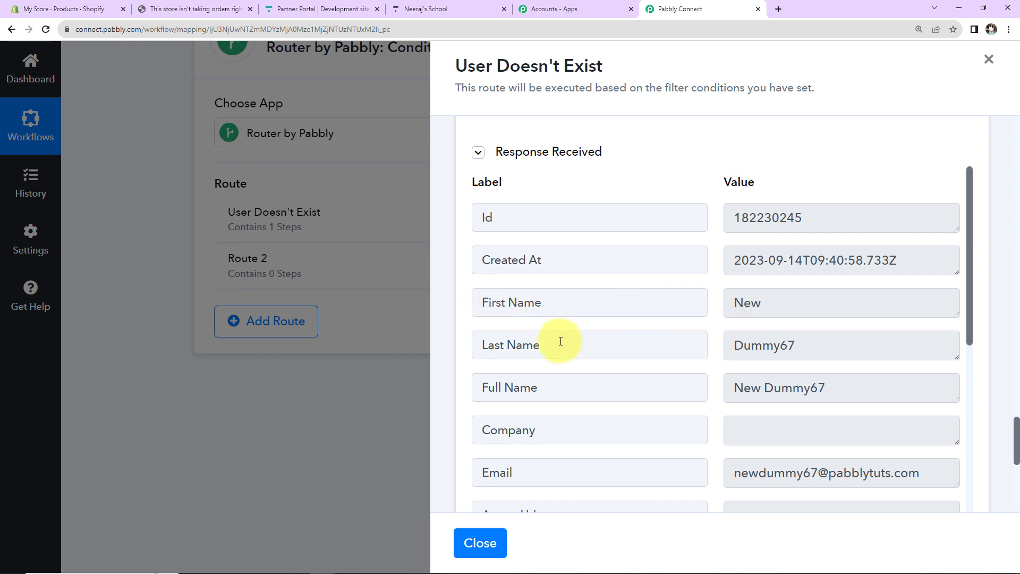
{"action": "scroll", "coordinate": [823, 367], "scroll_direction": "down", "scroll_amount": 2}
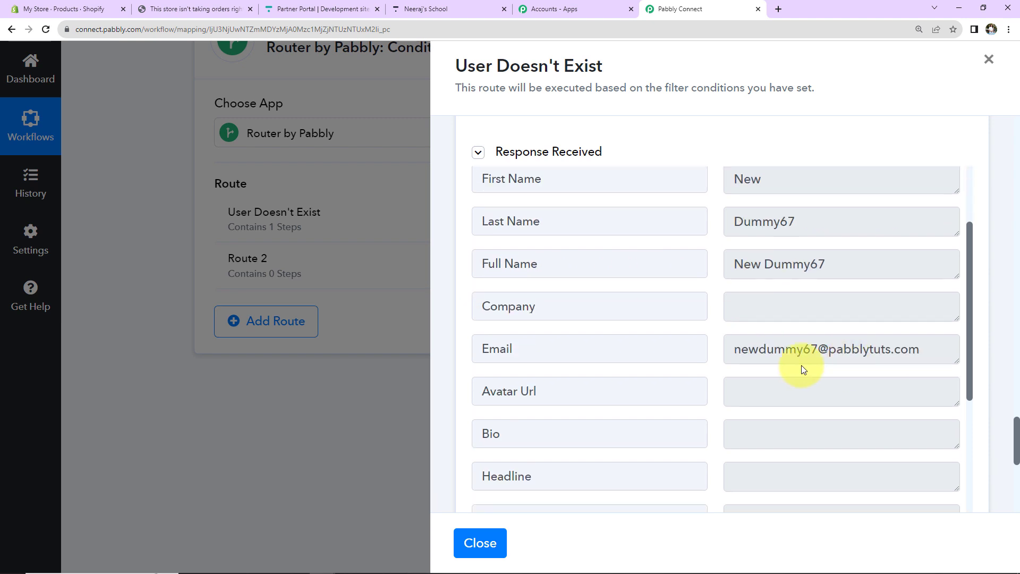
{"action": "scroll", "coordinate": [847, 347], "scroll_direction": "down", "scroll_amount": 6}
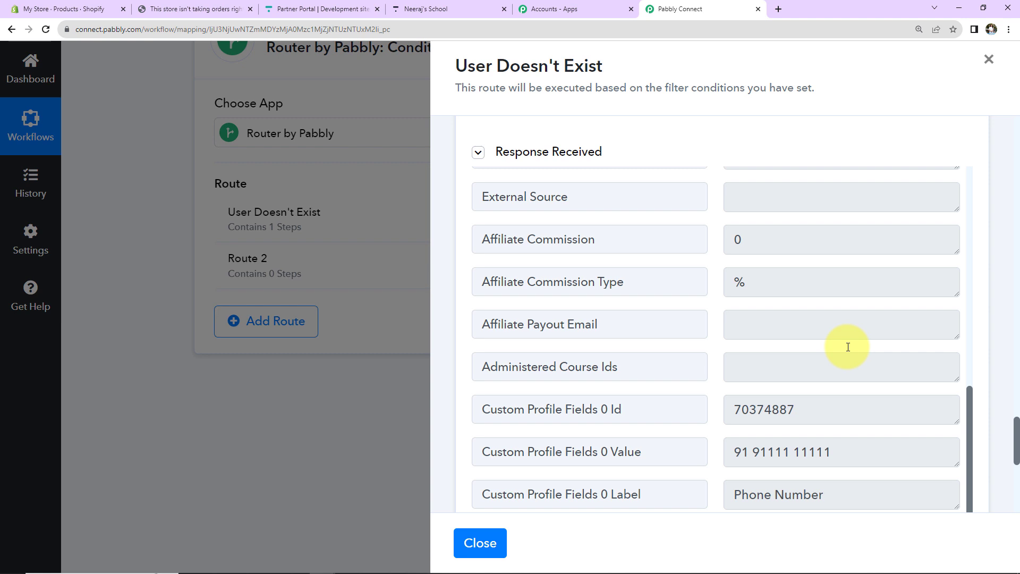
{"action": "scroll", "coordinate": [847, 346], "scroll_direction": "down", "scroll_amount": 6}
{"action": "left_click", "coordinate": [721, 275]}
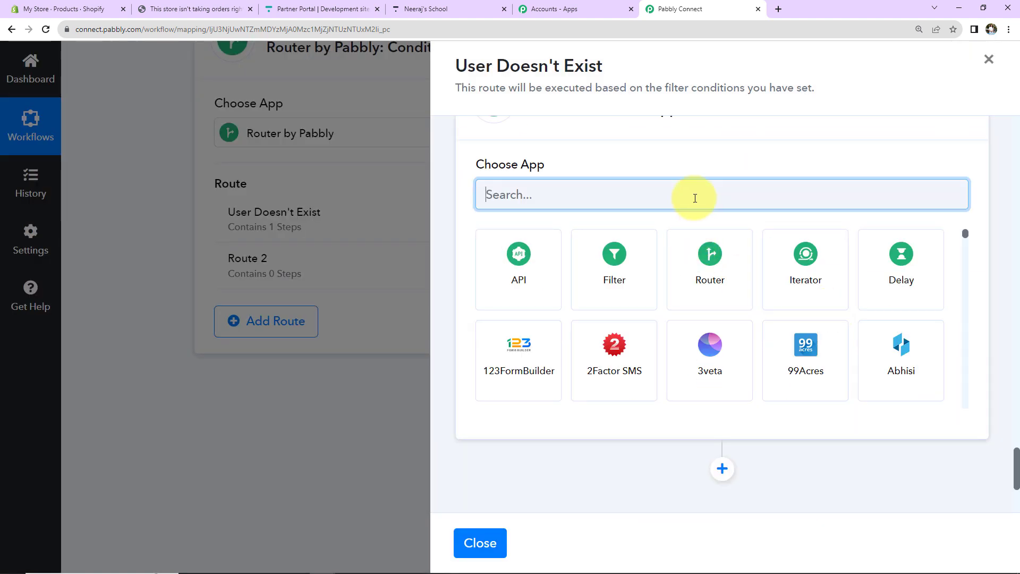
Step: Make the new step Thinkific Enroll User using the existing Thinkific #8 connection
{"action": "type", "text": "thin"}
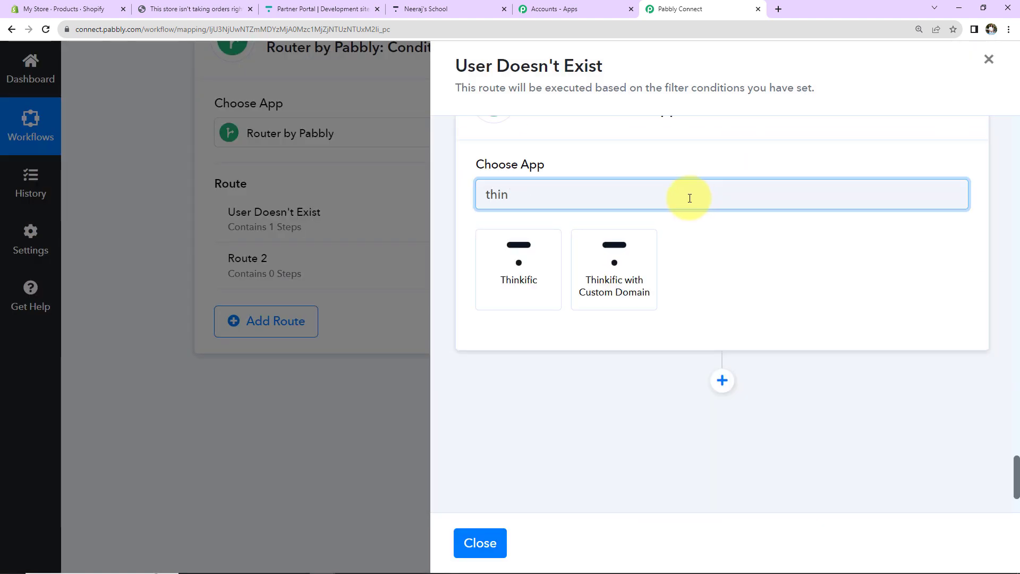
{"action": "left_click", "coordinate": [536, 258]}
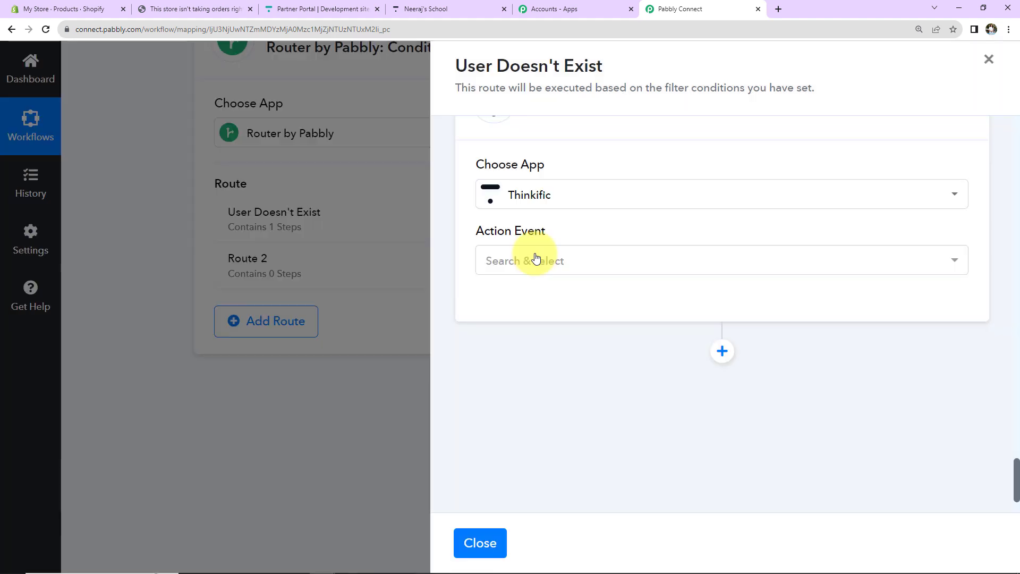
{"action": "left_click", "coordinate": [535, 258]}
{"action": "scroll", "coordinate": [536, 258], "scroll_direction": "down", "scroll_amount": 3}
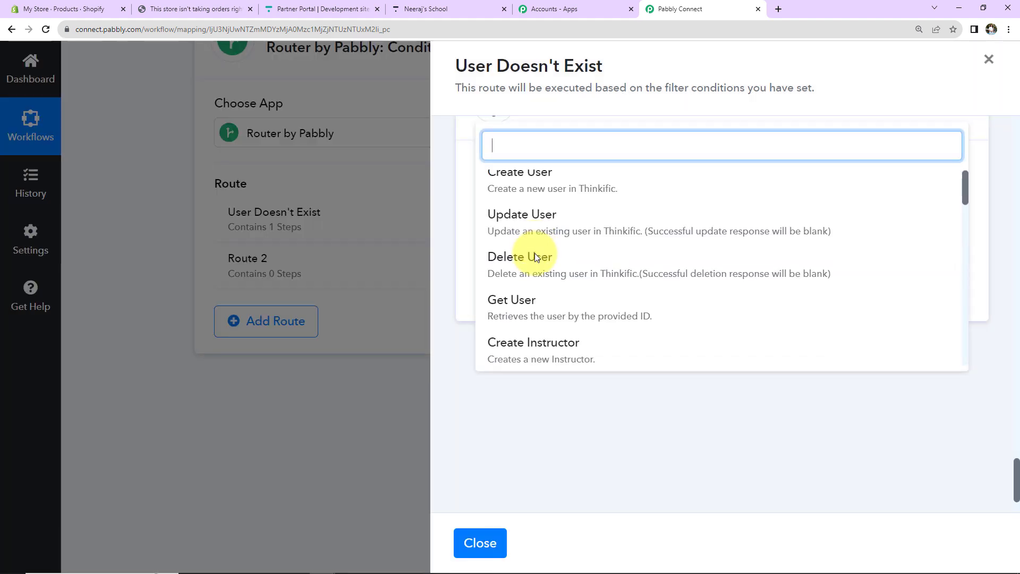
{"action": "left_click", "coordinate": [526, 351]}
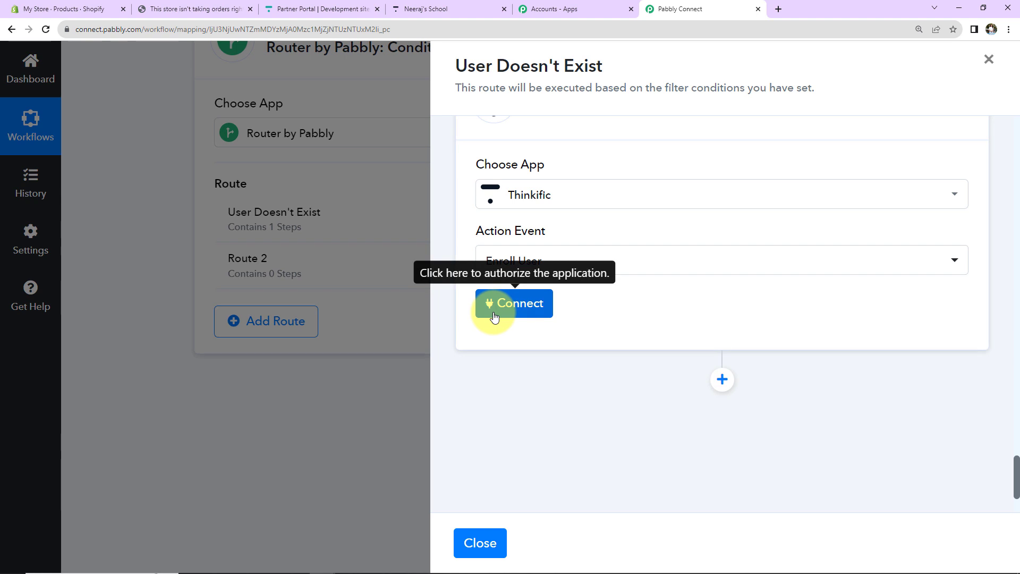
{"action": "left_click", "coordinate": [493, 312]}
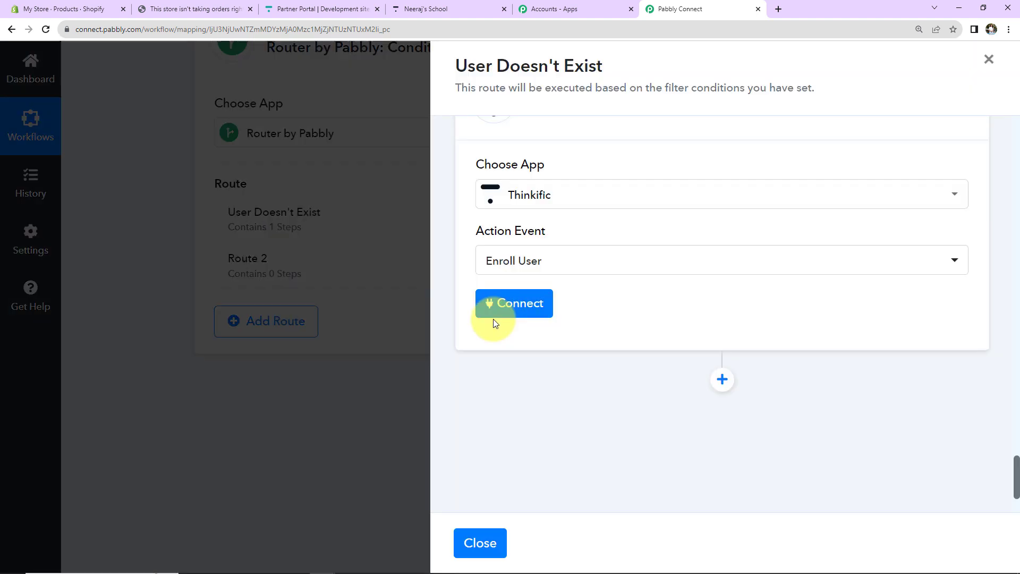
{"action": "left_click", "coordinate": [538, 545]}
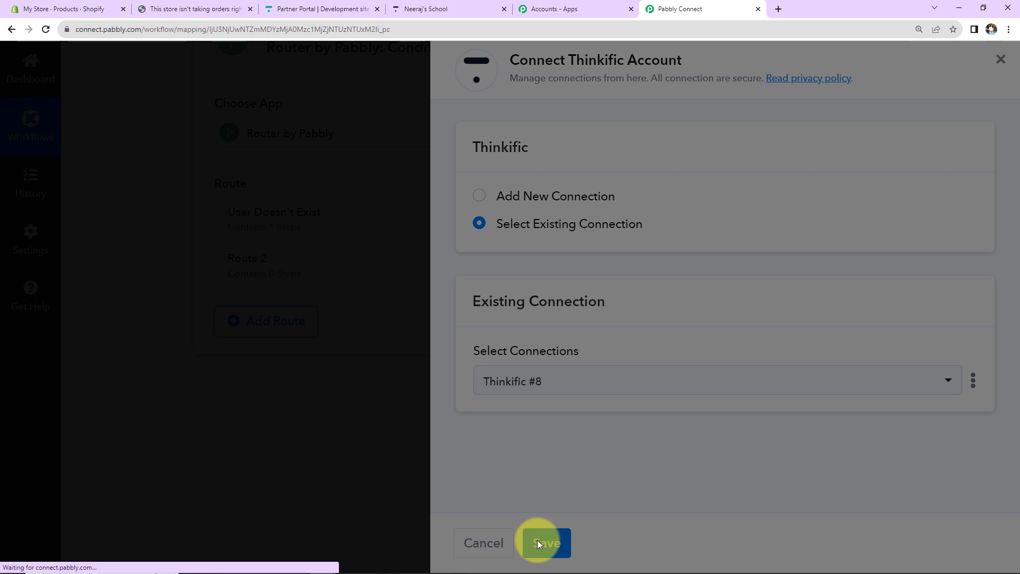
{"action": "scroll", "coordinate": [757, 313], "scroll_direction": "down", "scroll_amount": 5}
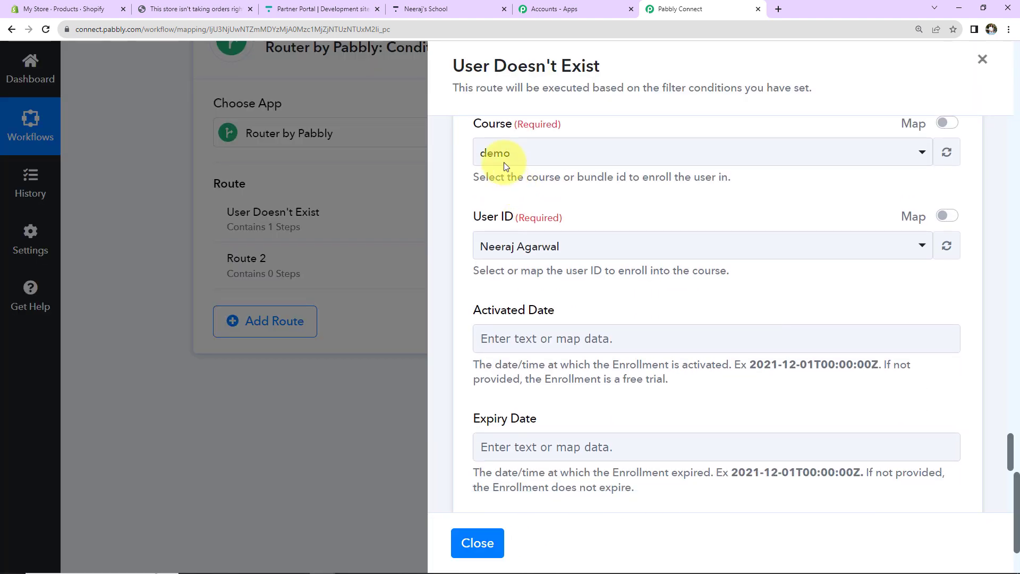
Step: Choose PHP Course for Beginners (8 Weeks) and map User ID to Create User's Id
{"action": "left_click", "coordinate": [545, 160]}
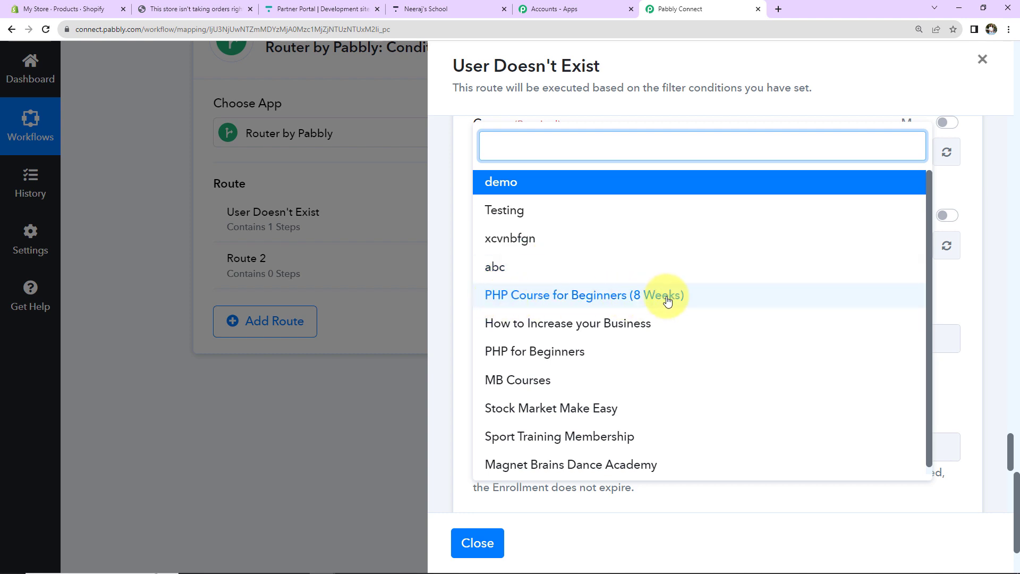
{"action": "left_click", "coordinate": [587, 296]}
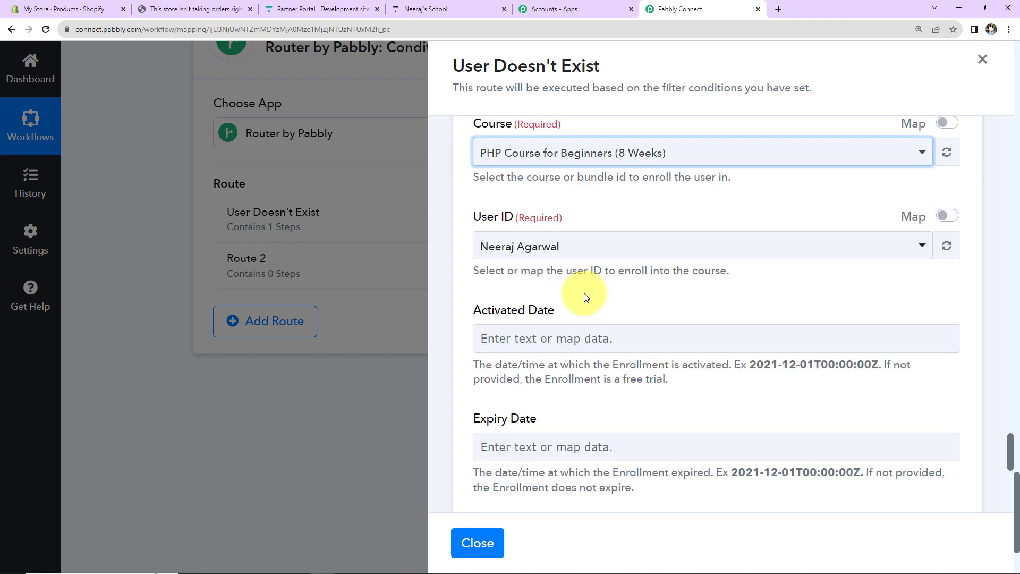
{"action": "left_click", "coordinate": [943, 218]}
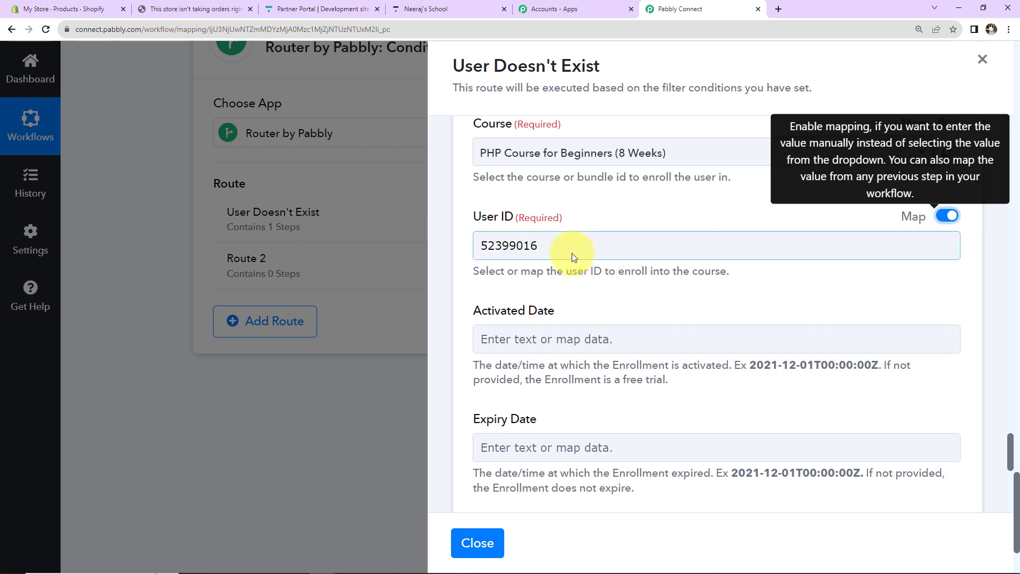
{"action": "left_click_drag", "start_coordinate": [569, 252], "coordinate": [421, 241]}
{"action": "key", "text": "BackSpace"}
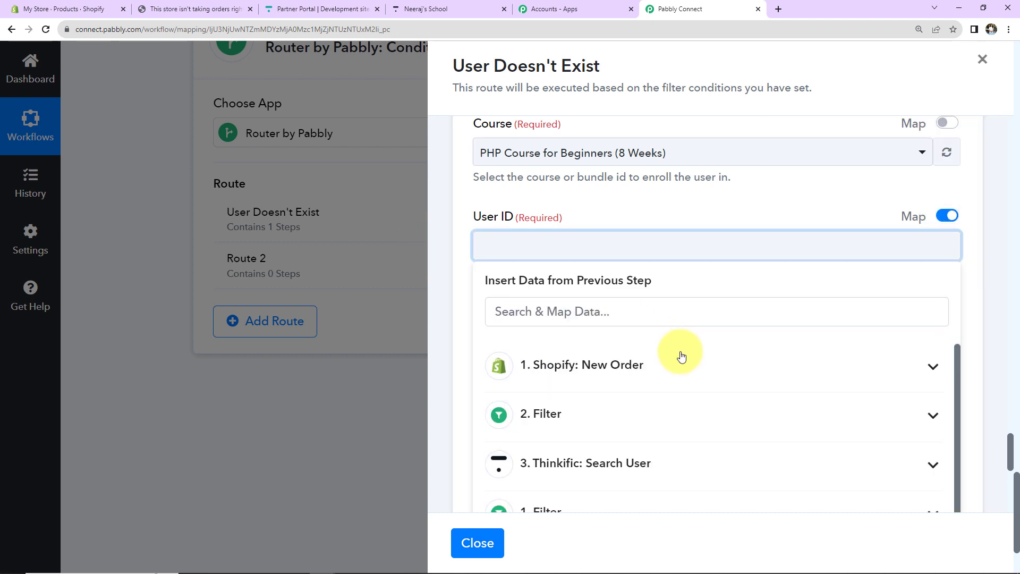
{"action": "scroll", "coordinate": [678, 372], "scroll_direction": "down", "scroll_amount": 1}
{"action": "scroll", "coordinate": [637, 425], "scroll_direction": "down", "scroll_amount": 5}
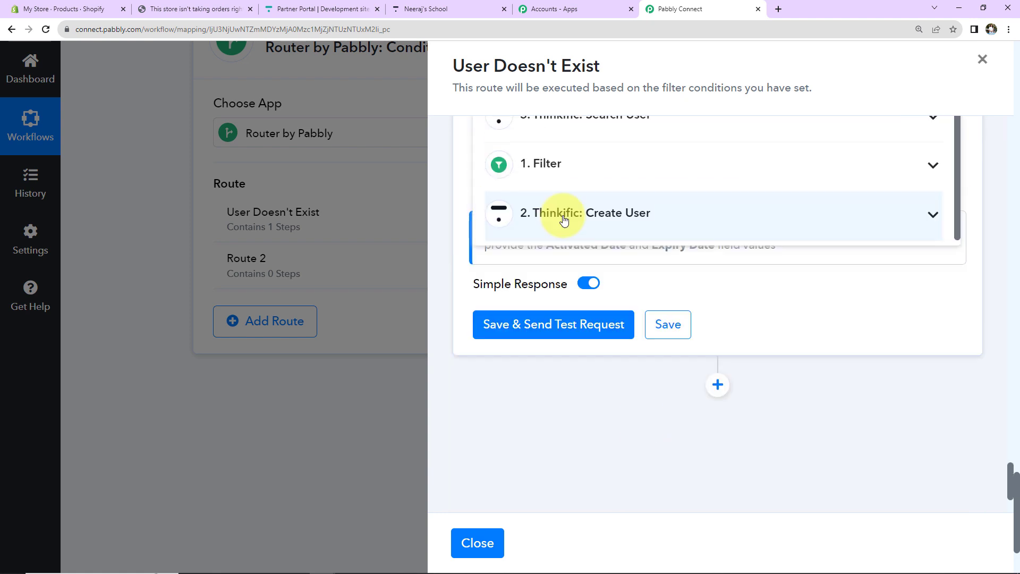
{"action": "left_click", "coordinate": [567, 220]}
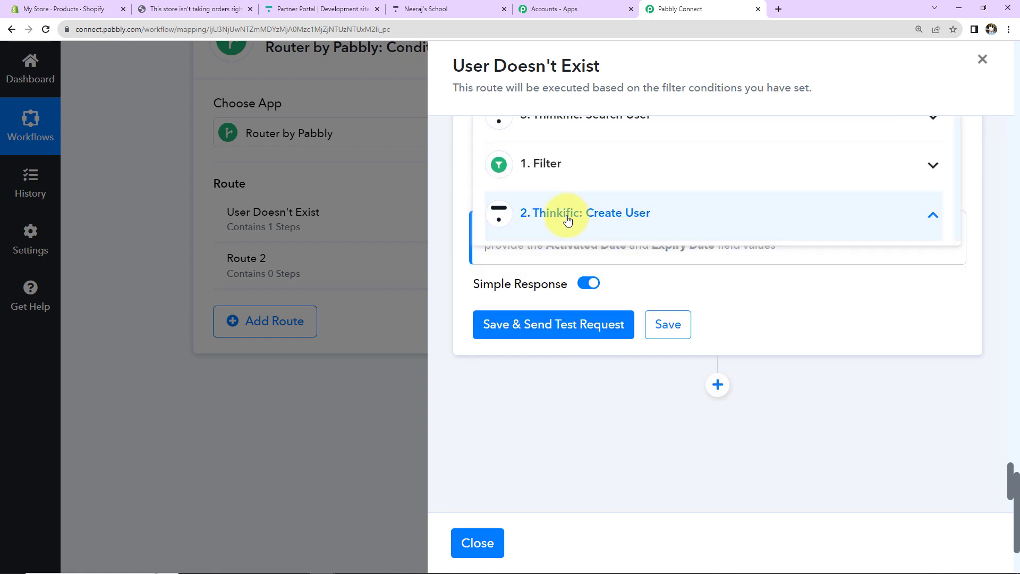
{"action": "scroll", "coordinate": [701, 215], "scroll_direction": "down", "scroll_amount": 3}
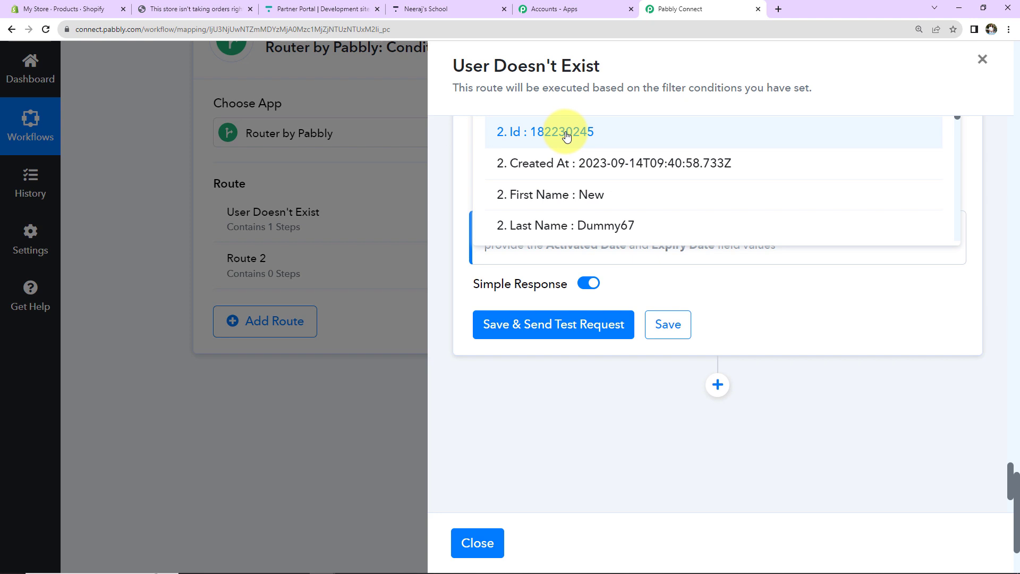
{"action": "left_click", "coordinate": [567, 135]}
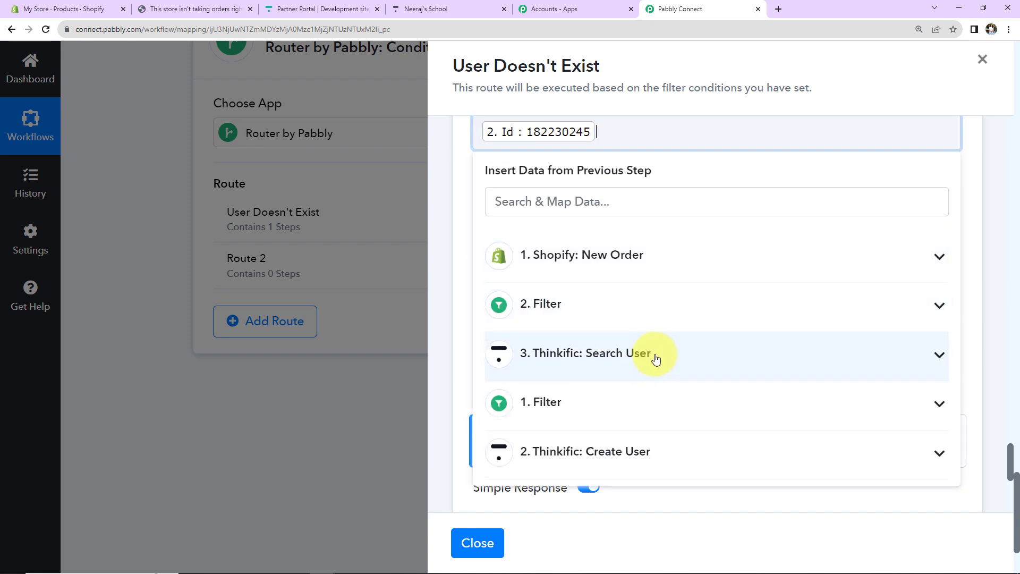
{"action": "left_click", "coordinate": [506, 203]}
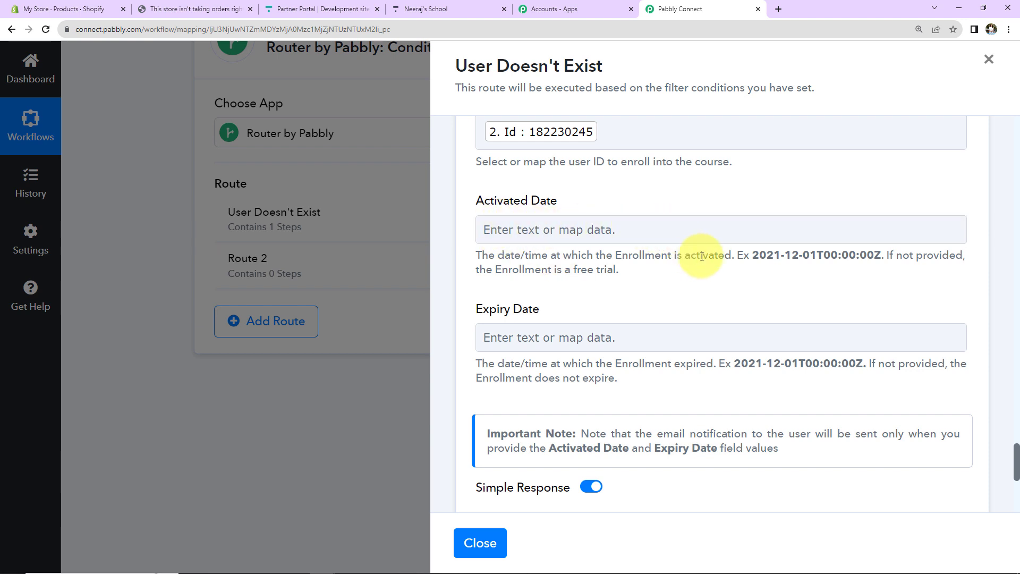
Step: Test Enroll User and confirm enrollment in PHP Course for Beginners (8 Weeks) at 0.0 completed
{"action": "left_click_drag", "start_coordinate": [750, 256], "coordinate": [878, 261]}
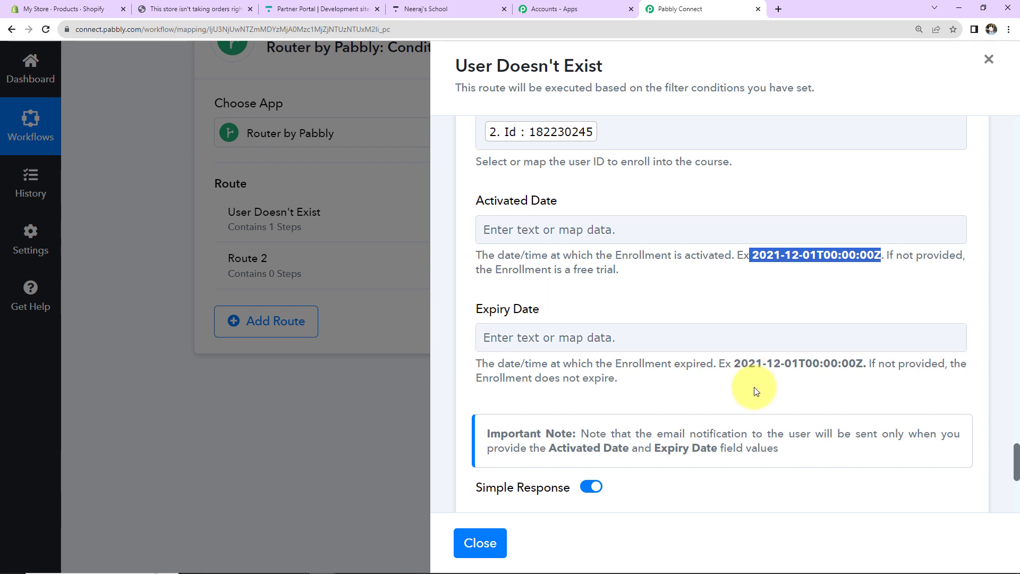
{"action": "left_click_drag", "start_coordinate": [734, 364], "coordinate": [876, 369]}
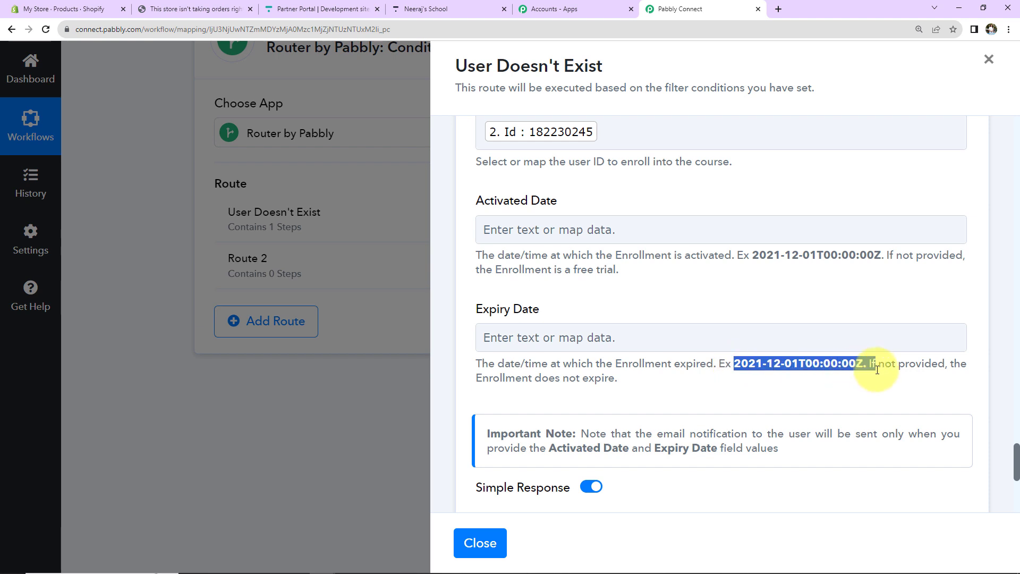
{"action": "scroll", "coordinate": [638, 361], "scroll_direction": "down", "scroll_amount": 5}
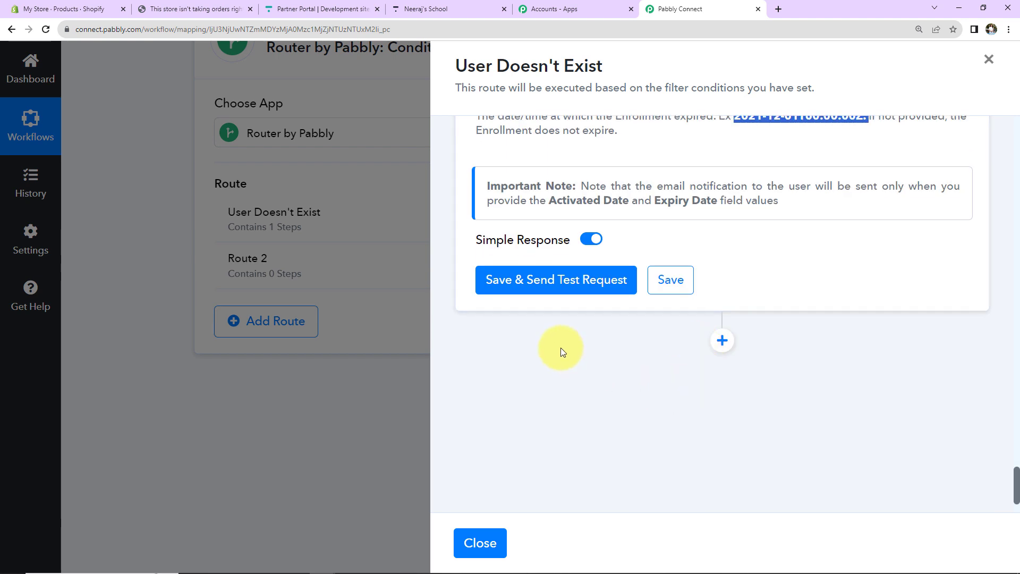
{"action": "left_click", "coordinate": [552, 285]}
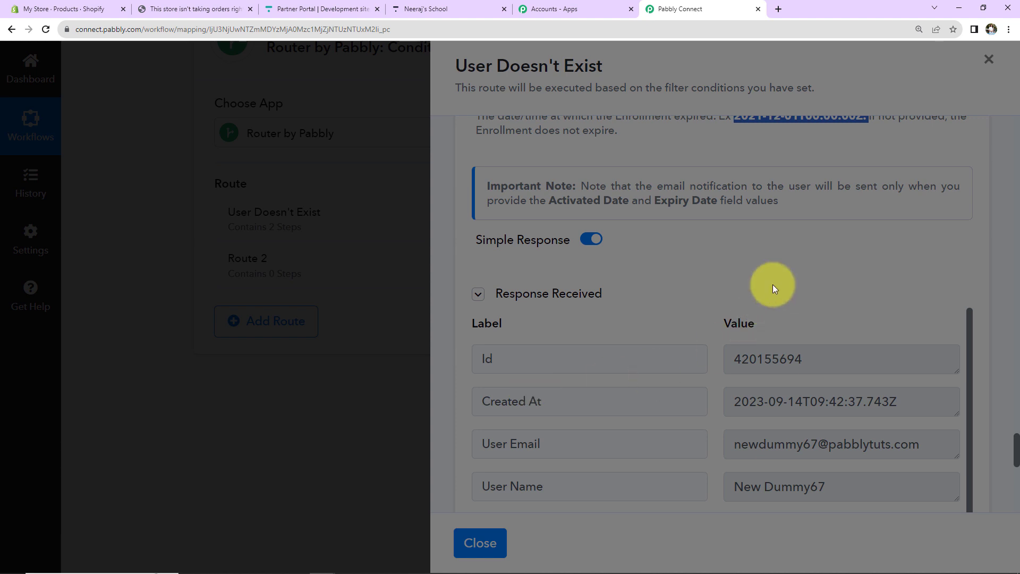
{"action": "scroll", "coordinate": [773, 285], "scroll_direction": "down", "scroll_amount": 5}
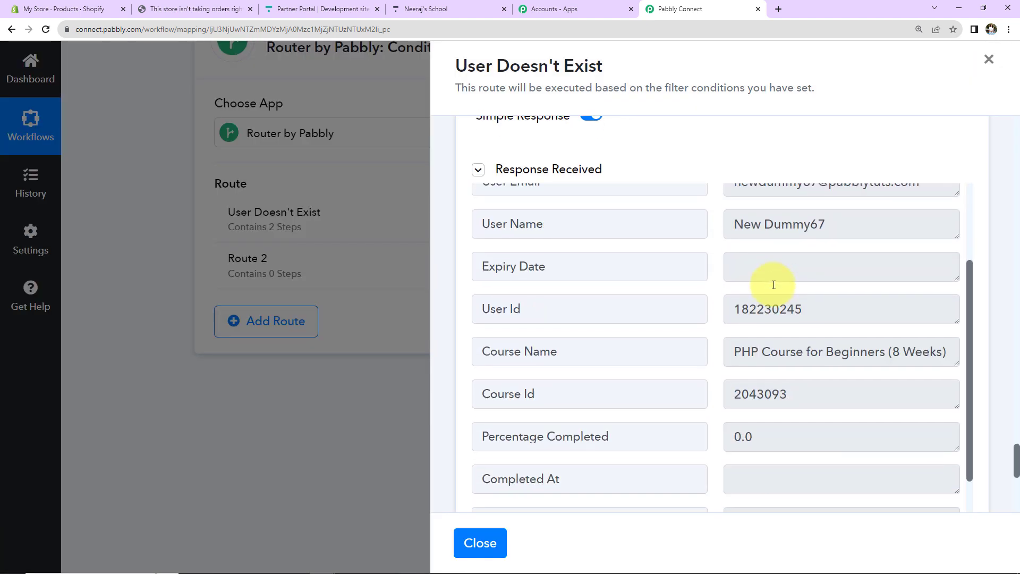
{"action": "scroll", "coordinate": [773, 285], "scroll_direction": "down", "scroll_amount": 2}
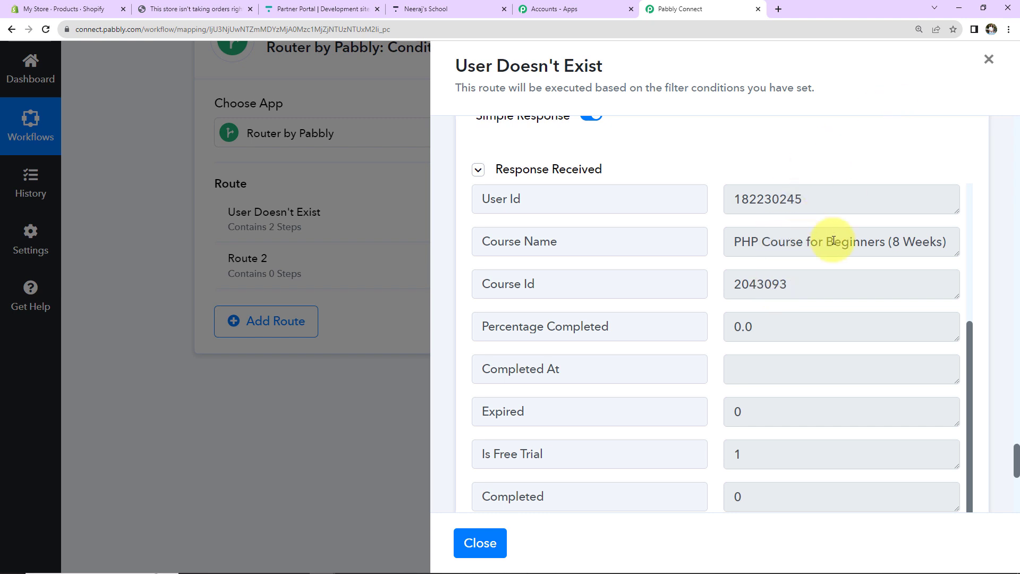
{"action": "left_click", "coordinate": [451, 9]}
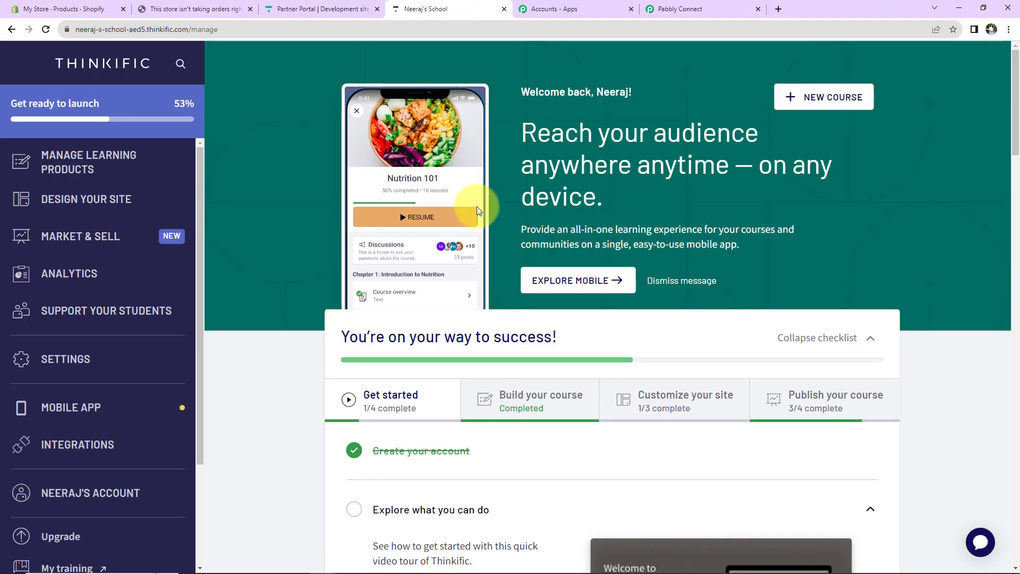
{"action": "left_click", "coordinate": [74, 340]}
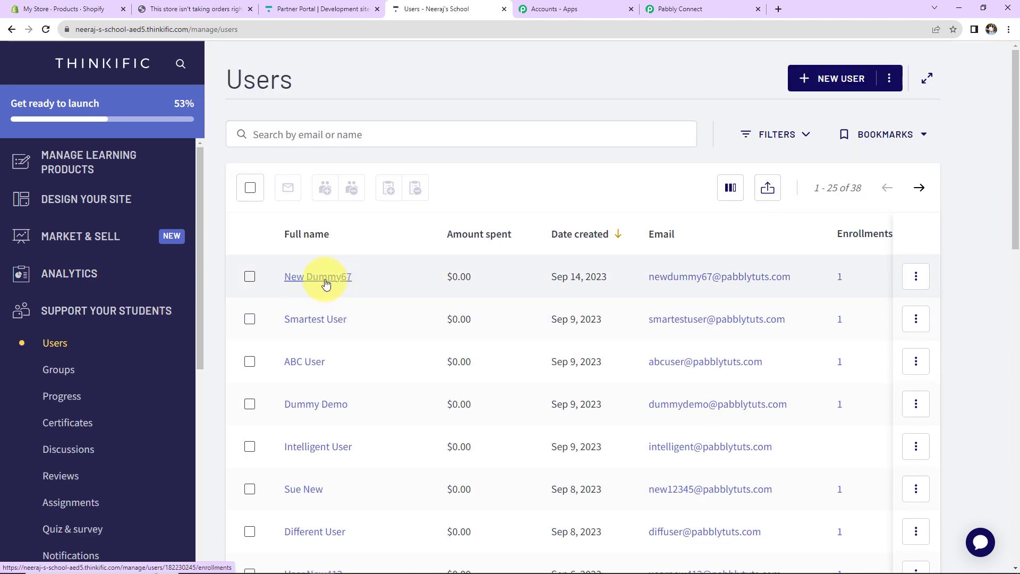
{"action": "left_click", "coordinate": [326, 284]}
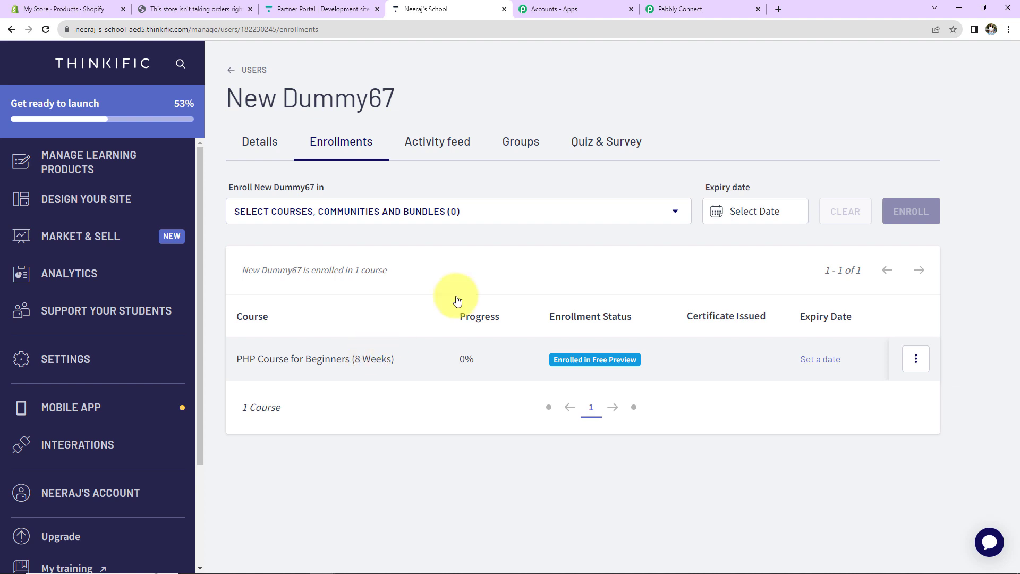
{"action": "left_click", "coordinate": [691, 9]}
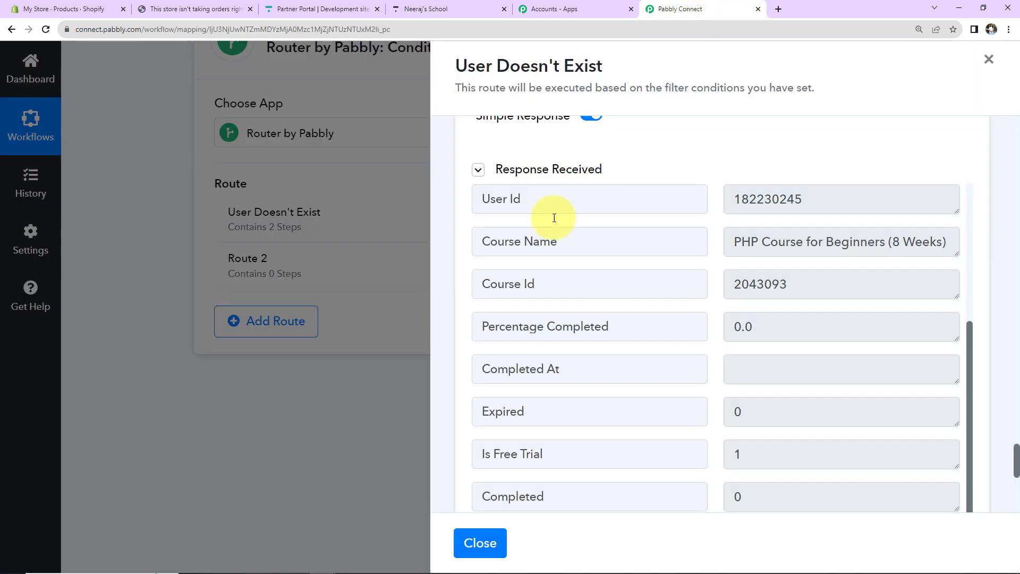
Step: Rename Route 2 to 'User Exists' and open its Set Filter & Action Steps
{"action": "left_click", "coordinate": [988, 59]}
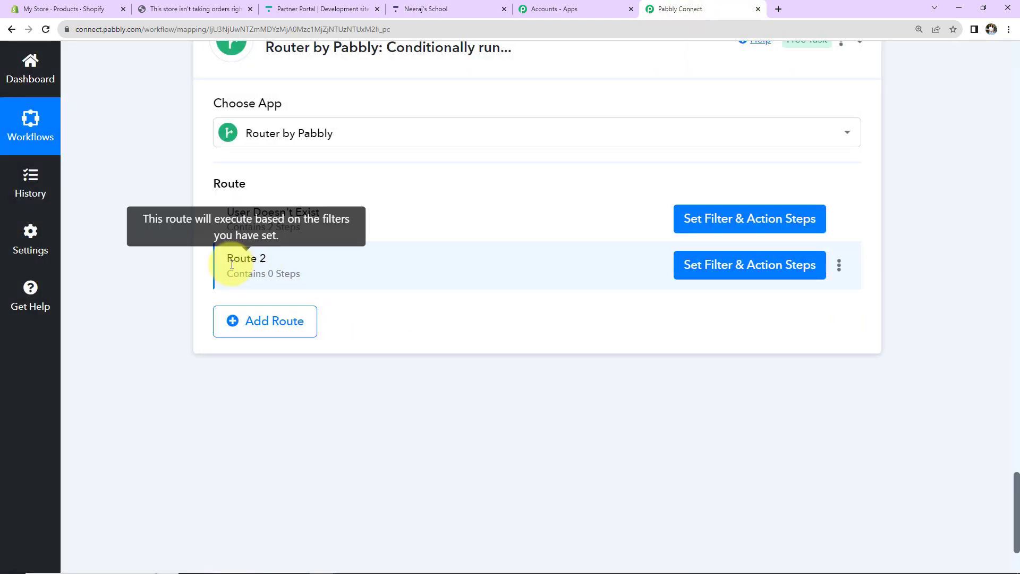
{"action": "left_click", "coordinate": [838, 270]}
{"action": "left_click", "coordinate": [748, 288]}
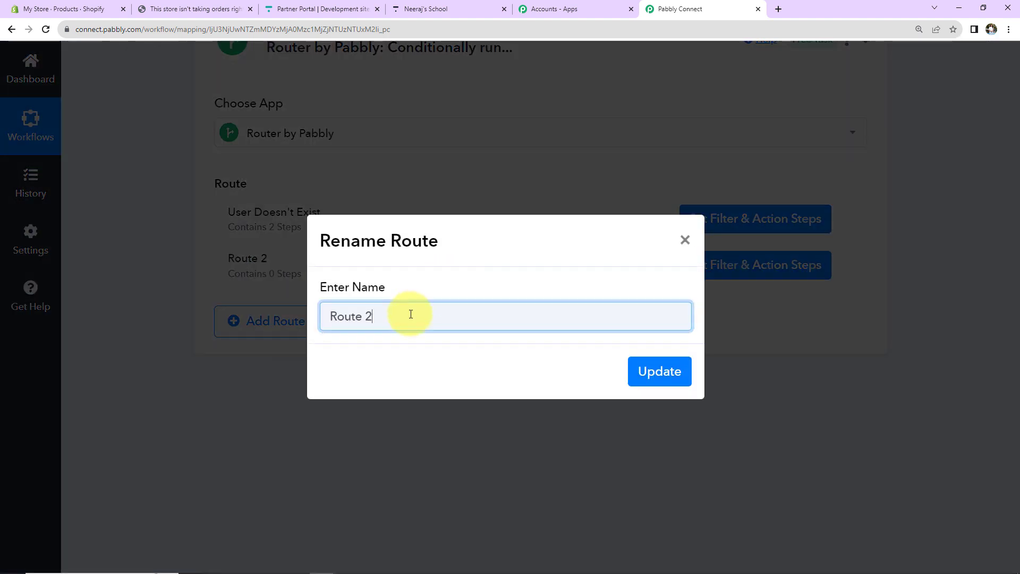
{"action": "type", "text": "User E"}
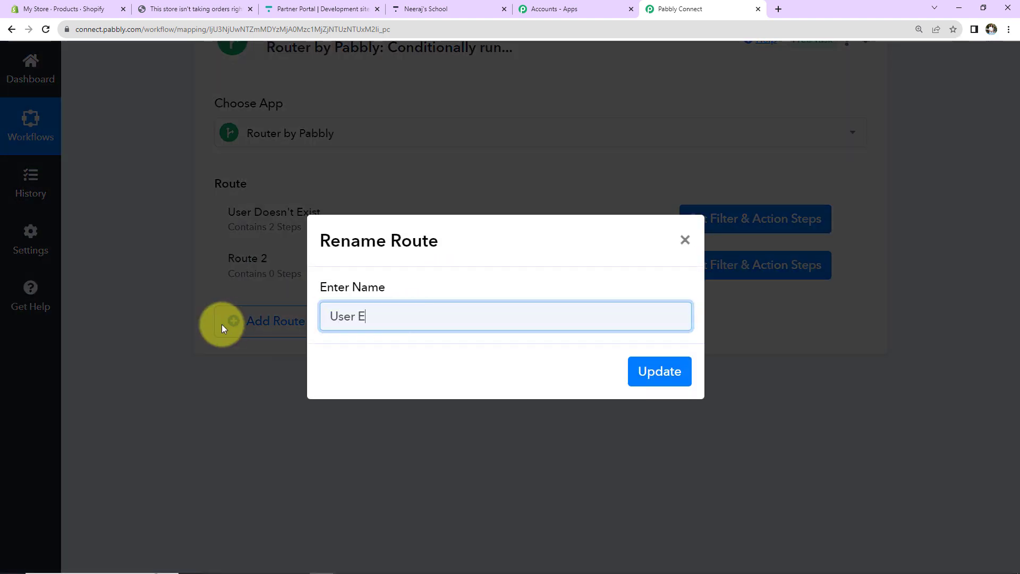
{"action": "type", "text": "xists"}
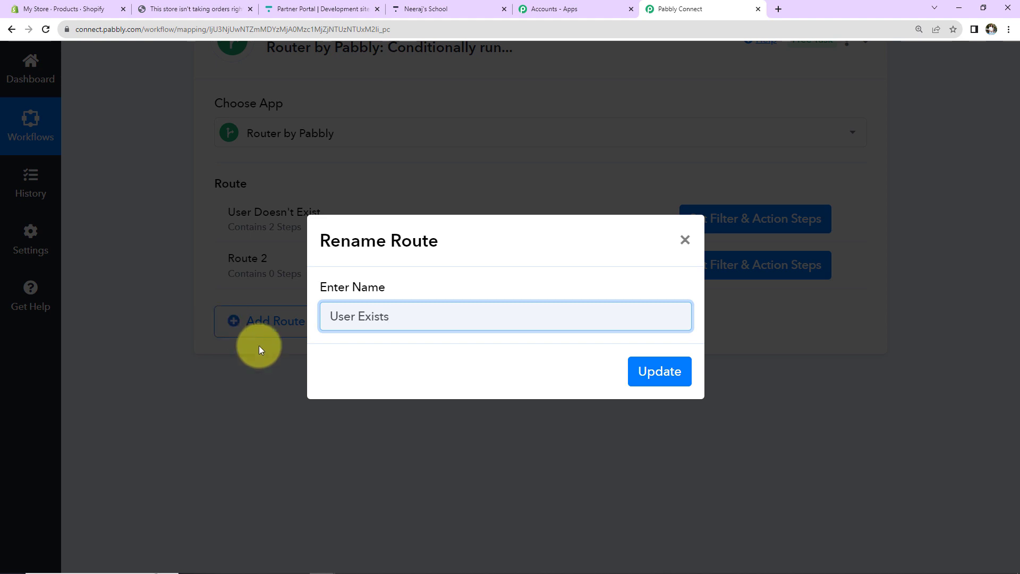
{"action": "left_click", "coordinate": [657, 373]}
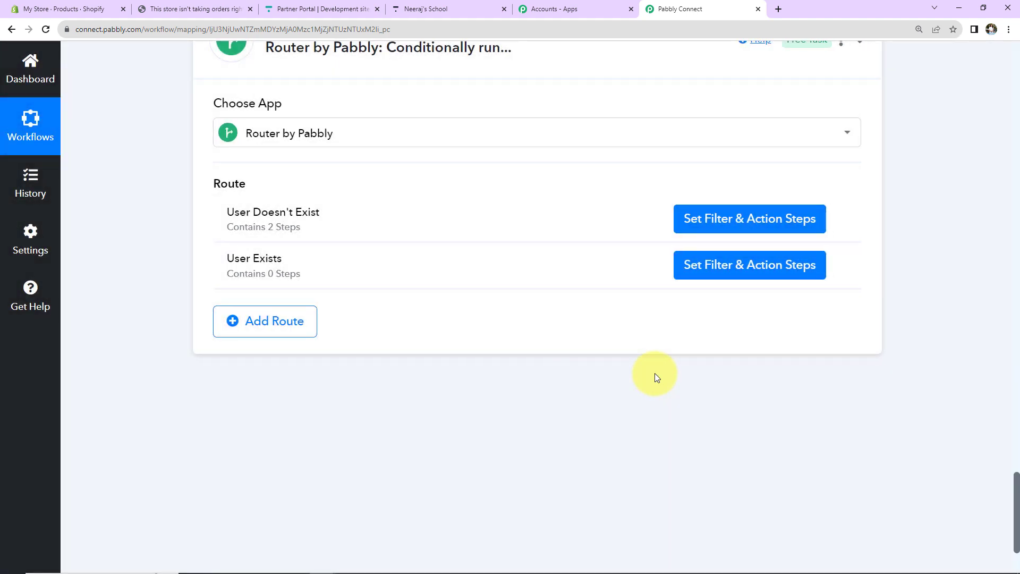
{"action": "left_click", "coordinate": [698, 271]}
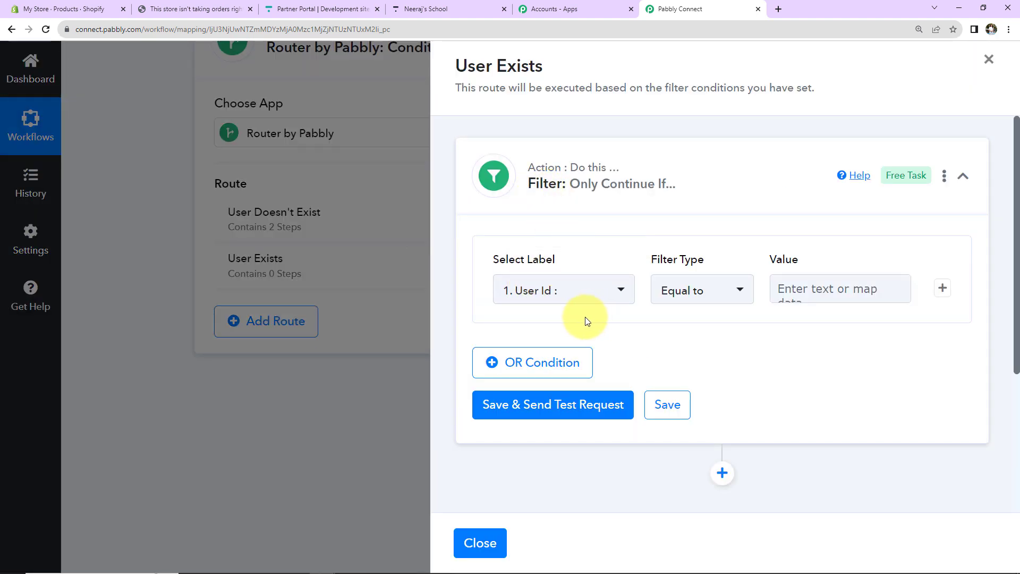
Step: Look through the User Exists filter's available fields, then close the route panel
{"action": "left_click", "coordinate": [572, 299]}
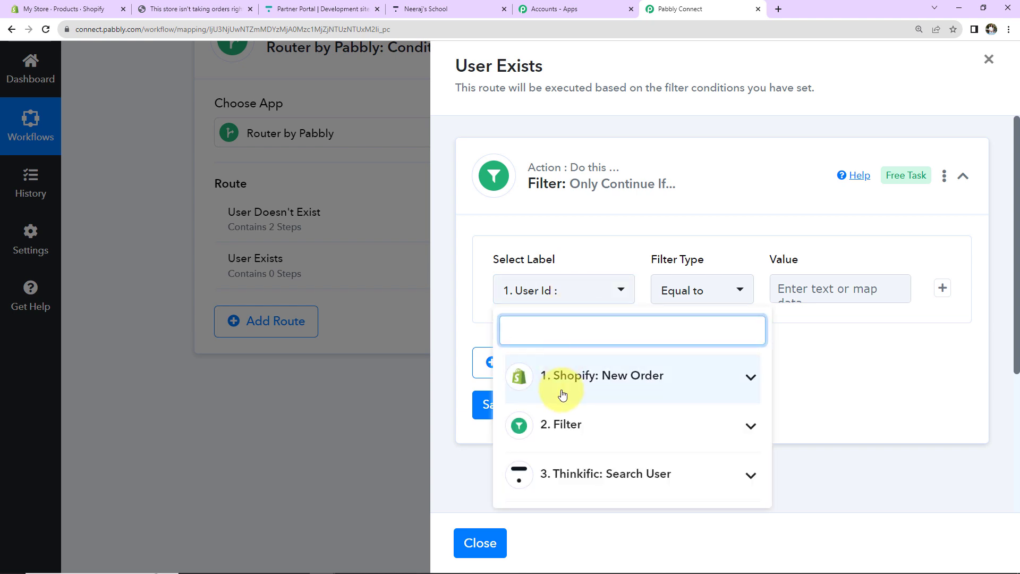
{"action": "left_click", "coordinate": [564, 424]}
{"action": "scroll", "coordinate": [799, 422], "scroll_direction": "down", "scroll_amount": 3}
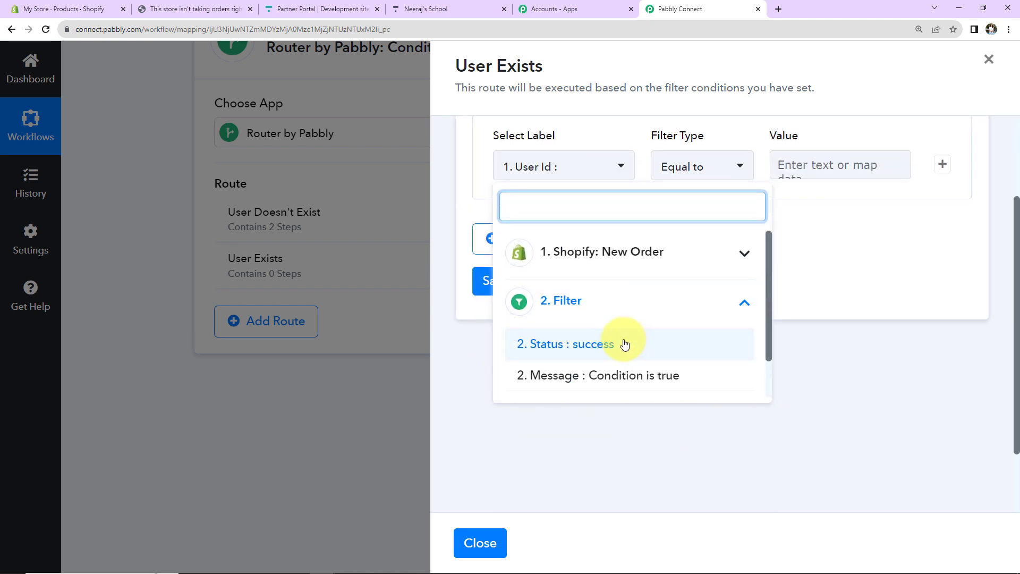
{"action": "left_click", "coordinate": [478, 542]}
Step: Re-capture the Shopify New Order webhook response and switch to the Thinkific enrollments page
{"action": "scroll", "coordinate": [462, 394], "scroll_direction": "up", "scroll_amount": 5}
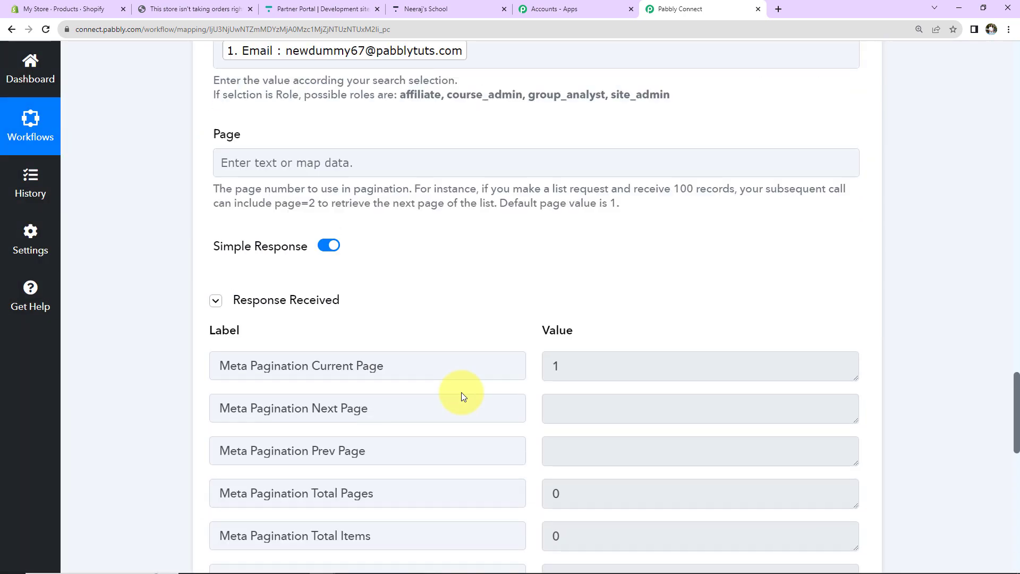
{"action": "scroll", "coordinate": [461, 392], "scroll_direction": "up", "scroll_amount": 15}
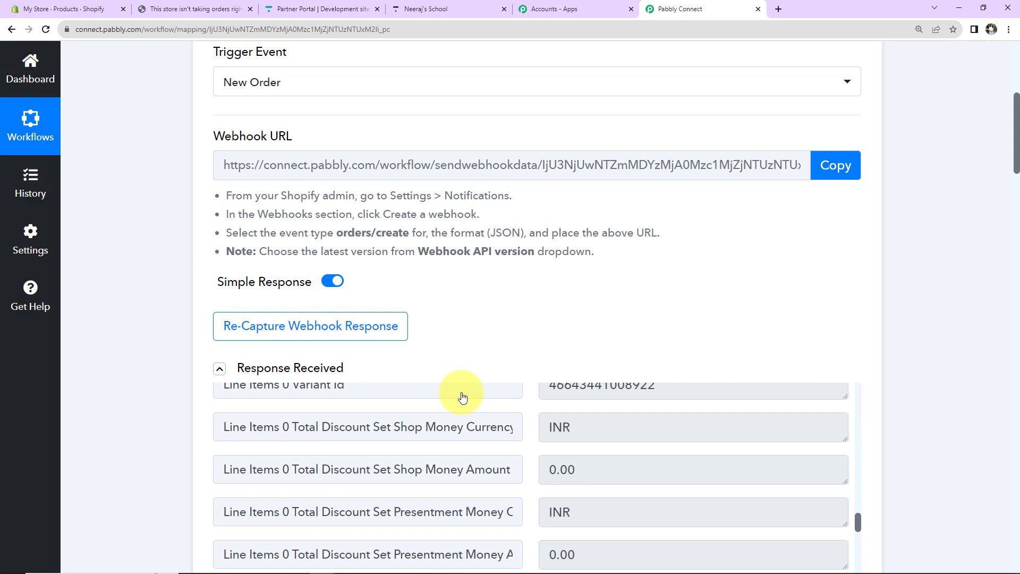
{"action": "scroll", "coordinate": [462, 394], "scroll_direction": "up", "scroll_amount": 5}
{"action": "scroll", "coordinate": [462, 394], "scroll_direction": "down", "scroll_amount": 5}
{"action": "left_click", "coordinate": [250, 325]}
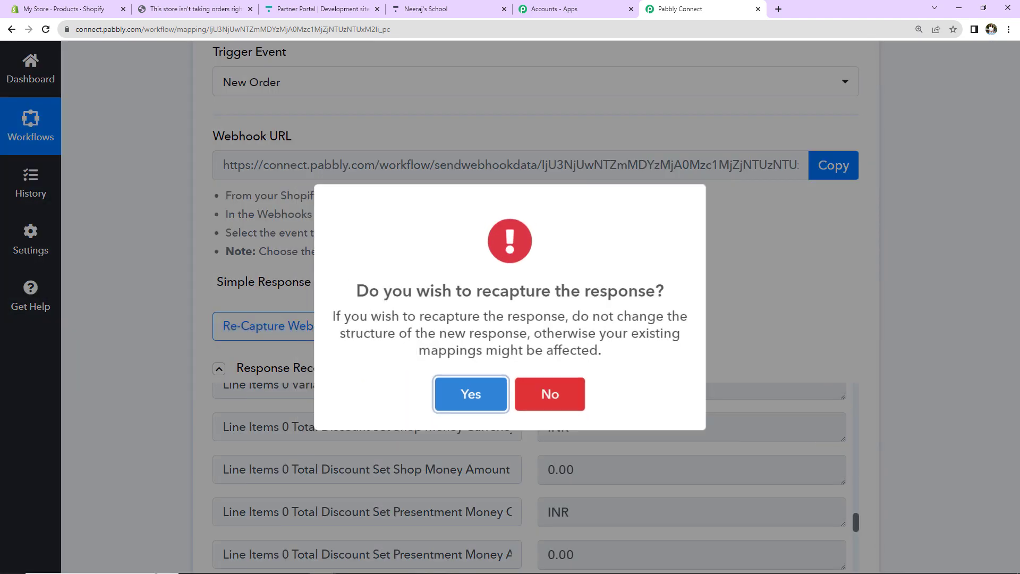
{"action": "left_click", "coordinate": [470, 395]}
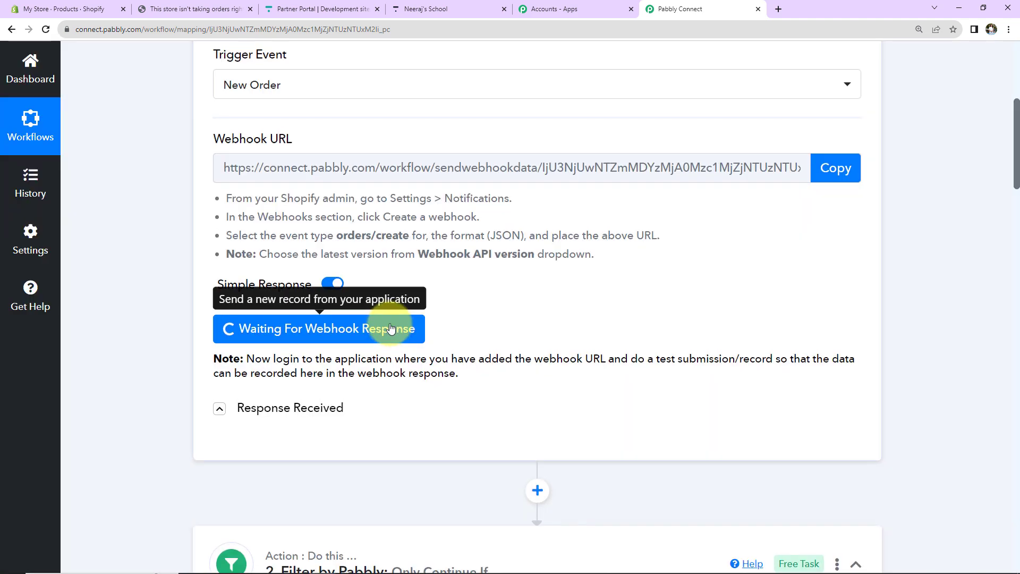
{"action": "scroll", "coordinate": [391, 328], "scroll_direction": "up", "scroll_amount": 2}
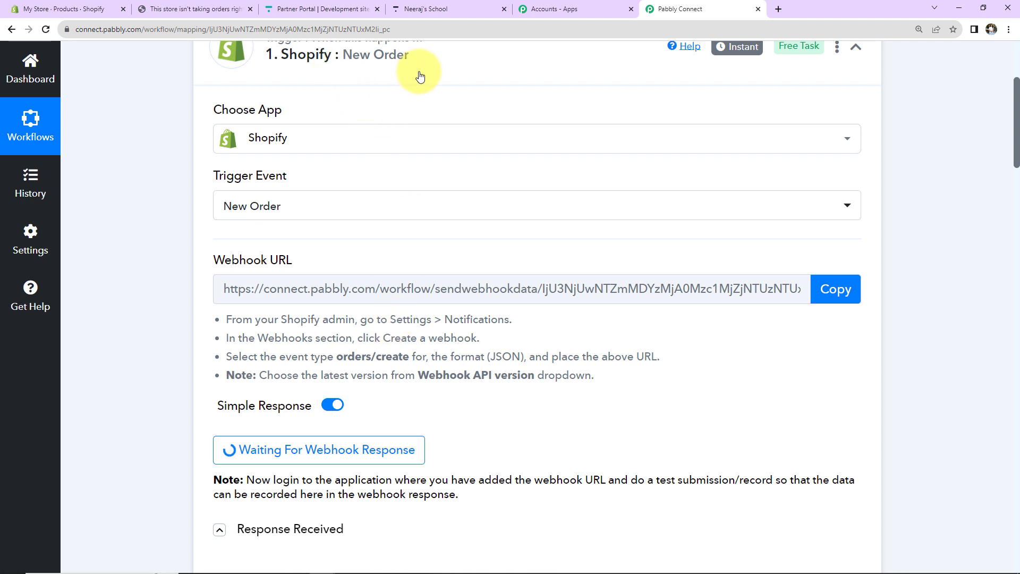
{"action": "left_click", "coordinate": [440, 11]}
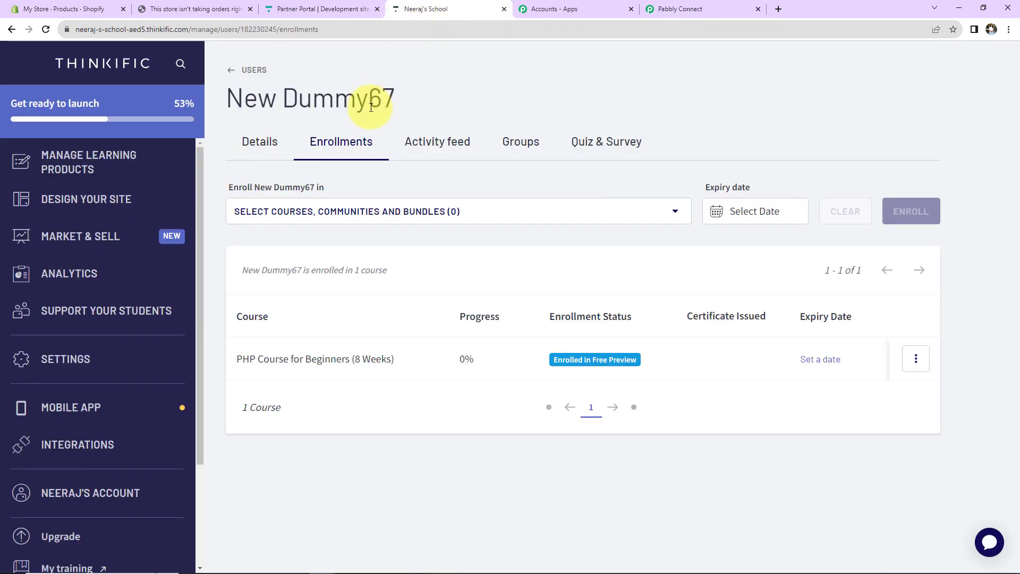
Step: From the Shopify online store, open PHP Course for Beginners and start its checkout
{"action": "left_click", "coordinate": [12, 30]}
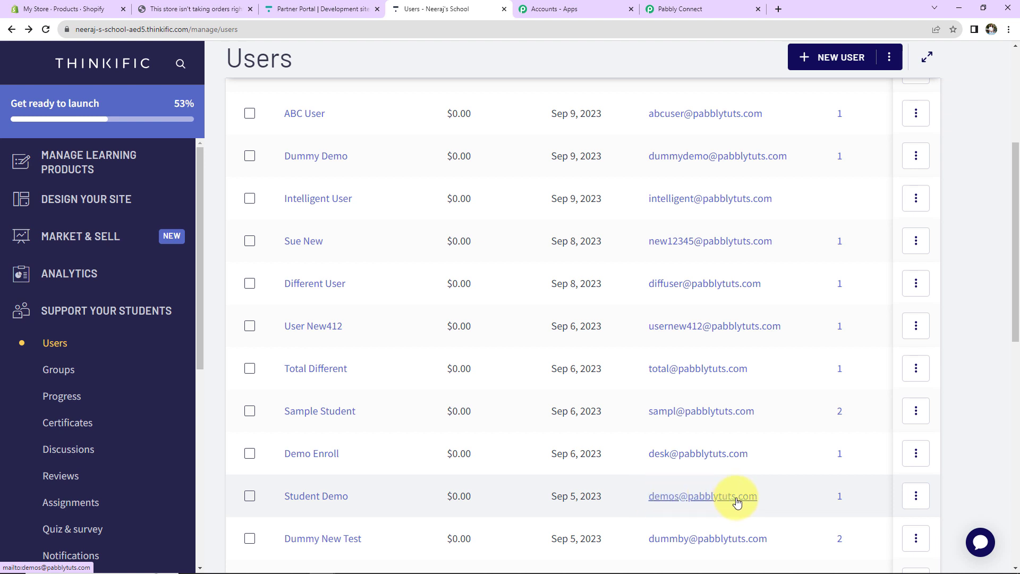
{"action": "left_click", "coordinate": [98, 9]}
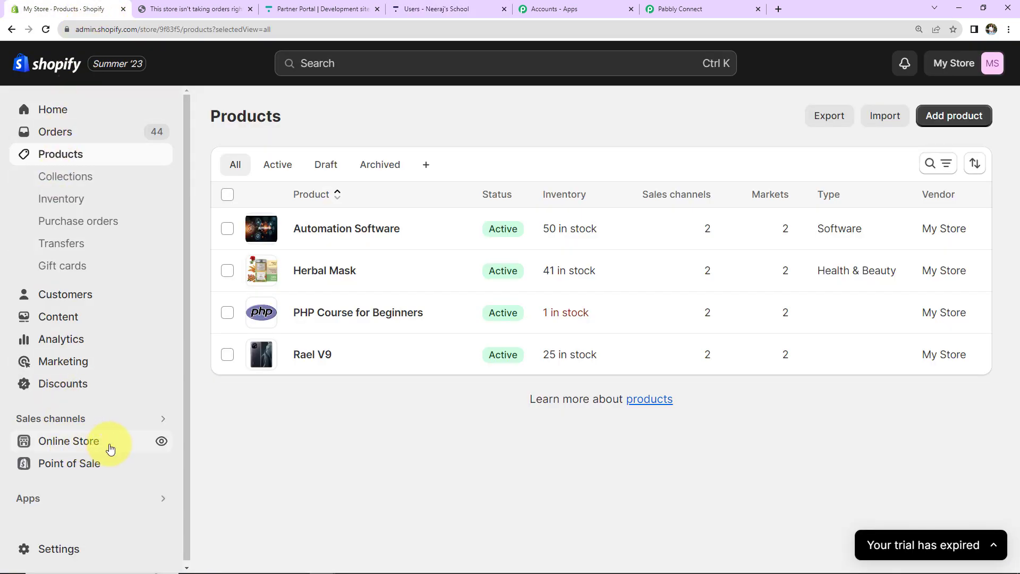
{"action": "left_click", "coordinate": [160, 440]}
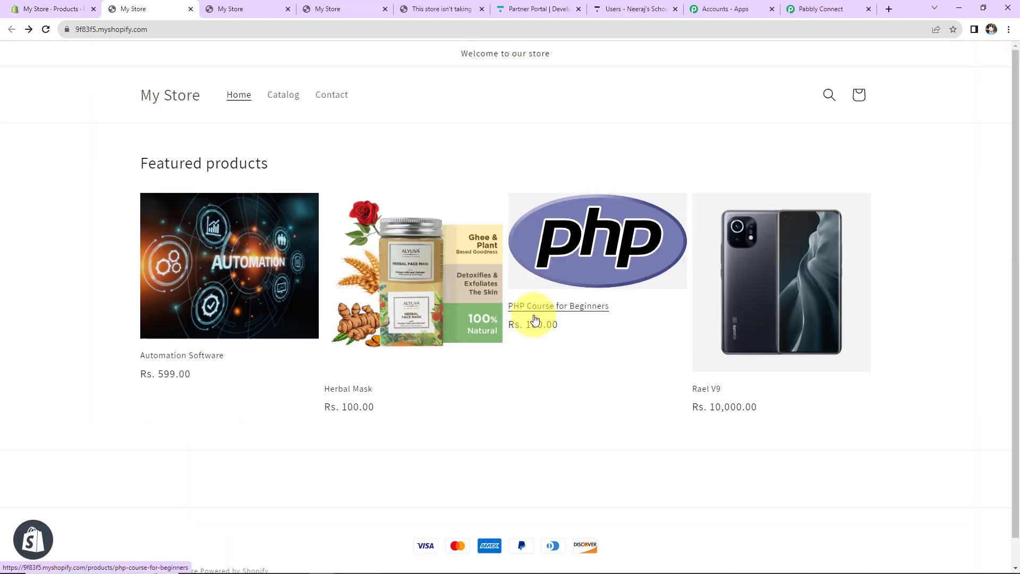
{"action": "left_click", "coordinate": [590, 318]}
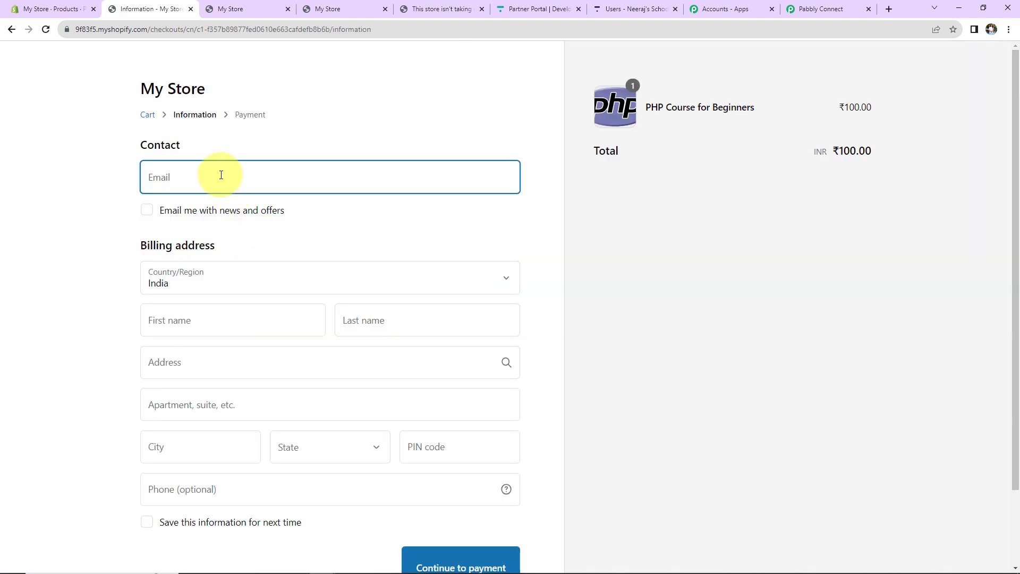
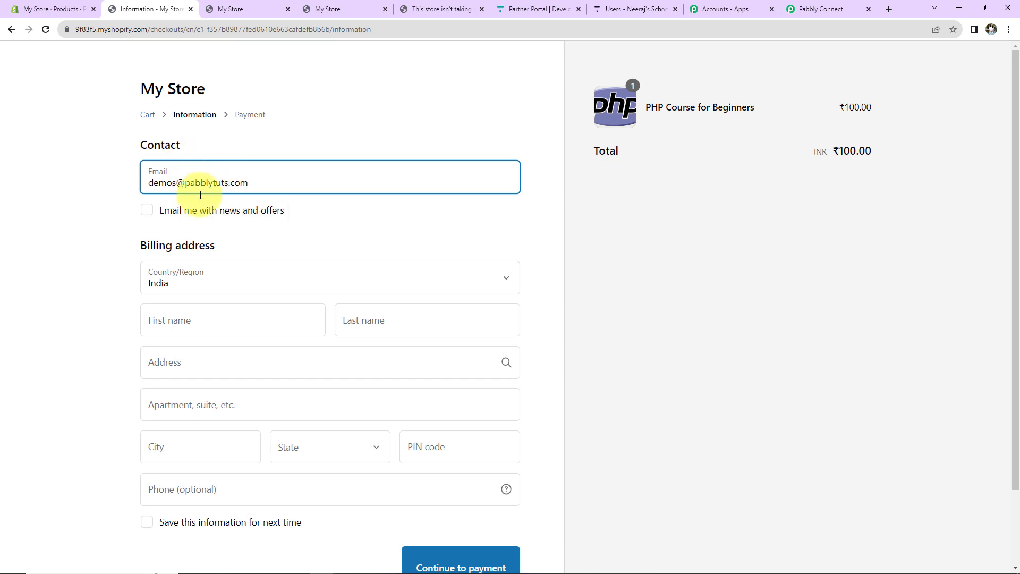
Step: Enter the contact e-mail and the buyer's first and last name at checkout
{"action": "scroll", "coordinate": [217, 332], "scroll_direction": "down", "scroll_amount": 1}
{"action": "scroll", "coordinate": [217, 332], "scroll_direction": "down", "scroll_amount": 2}
{"action": "left_click", "coordinate": [208, 232]}
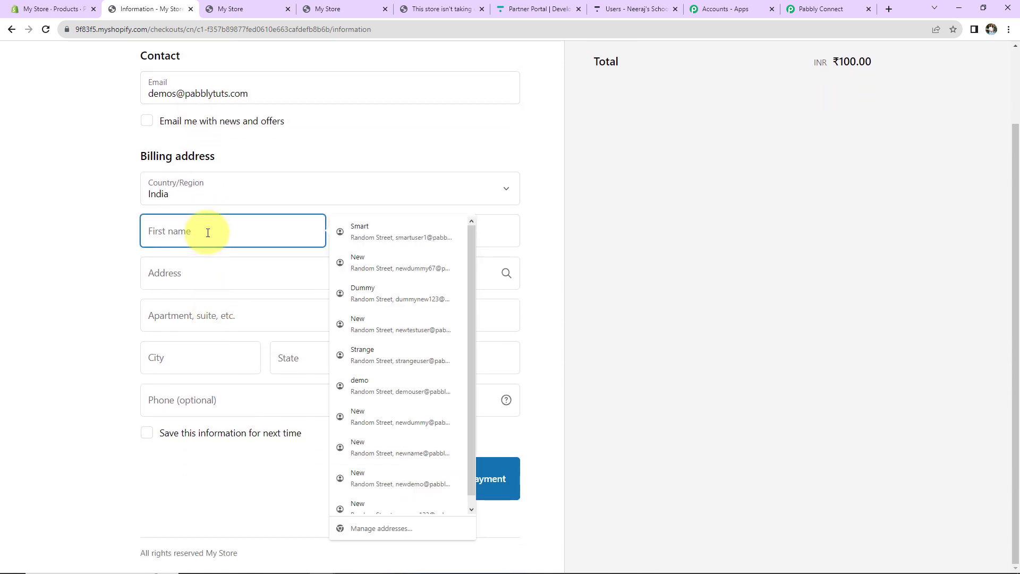
{"action": "type", "text": "Student"}
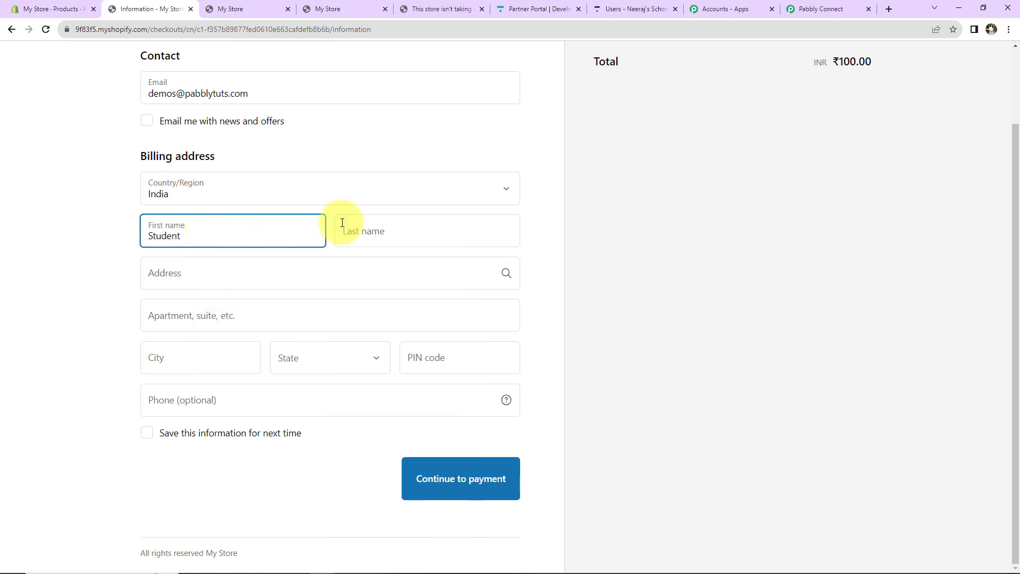
{"action": "left_click", "coordinate": [387, 221]}
{"action": "type", "text": "Demo"}
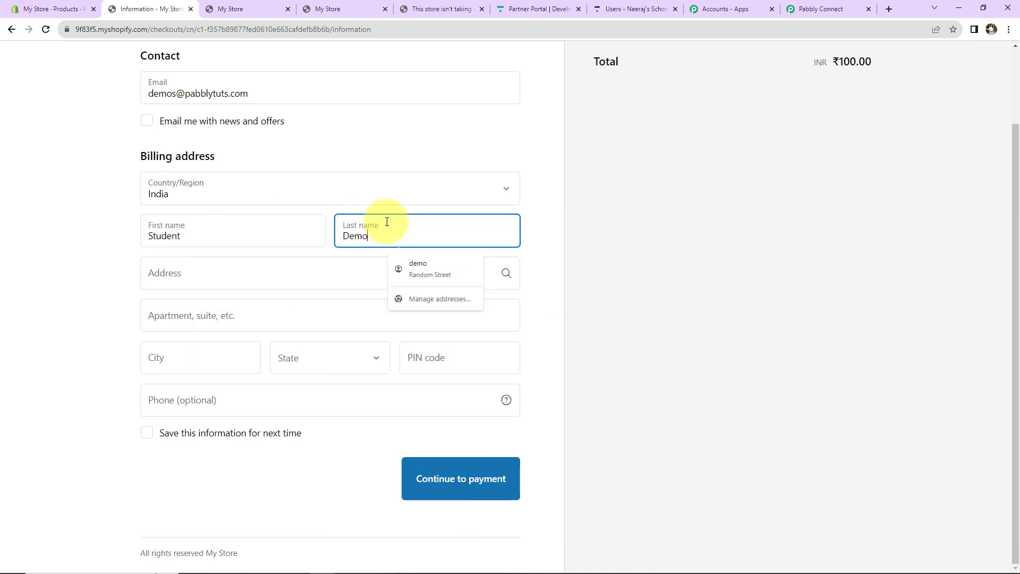
{"action": "left_click", "coordinate": [296, 278]}
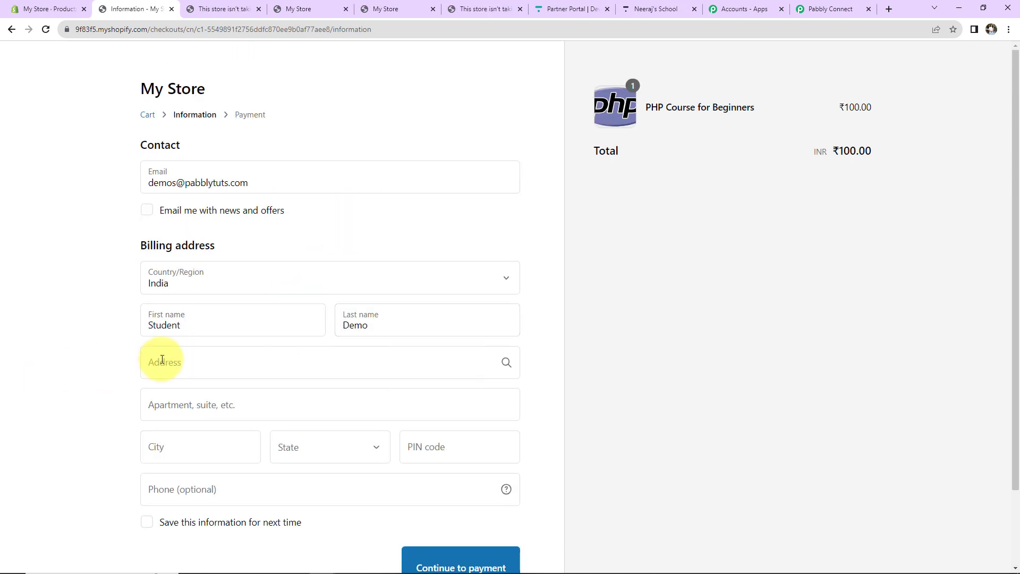
Step: Fill in the billing address's apartment line and city, and select the state
{"action": "left_click", "coordinate": [162, 360]}
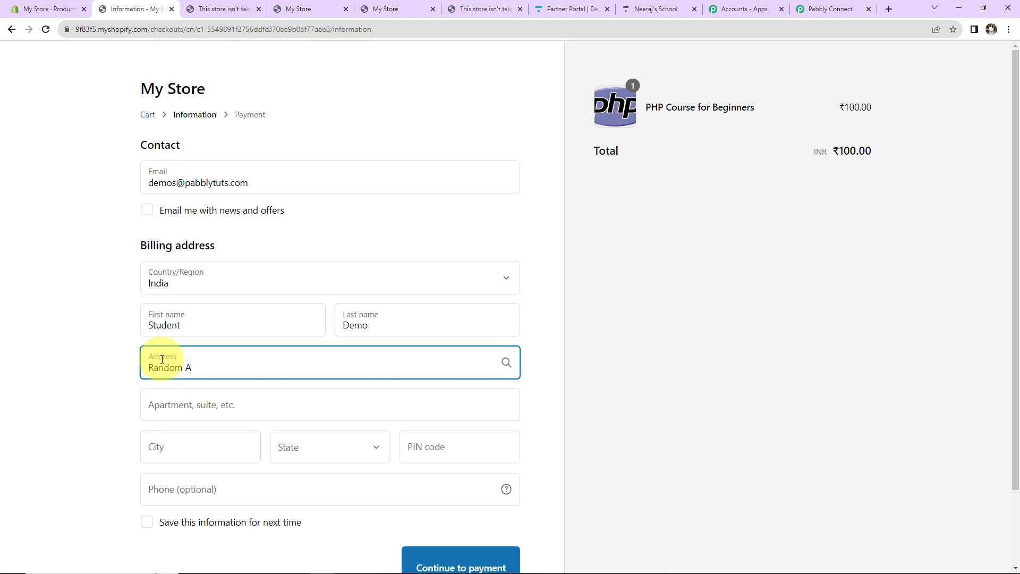
{"action": "scroll", "coordinate": [175, 335], "scroll_direction": "down", "scroll_amount": 2}
{"action": "left_click", "coordinate": [192, 312]}
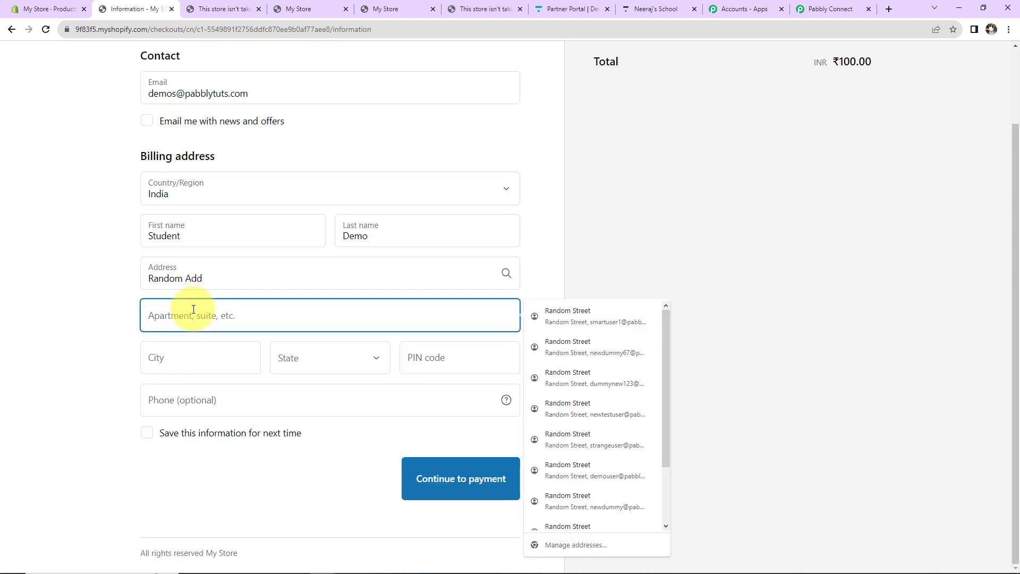
{"action": "type", "text": "Random A"}
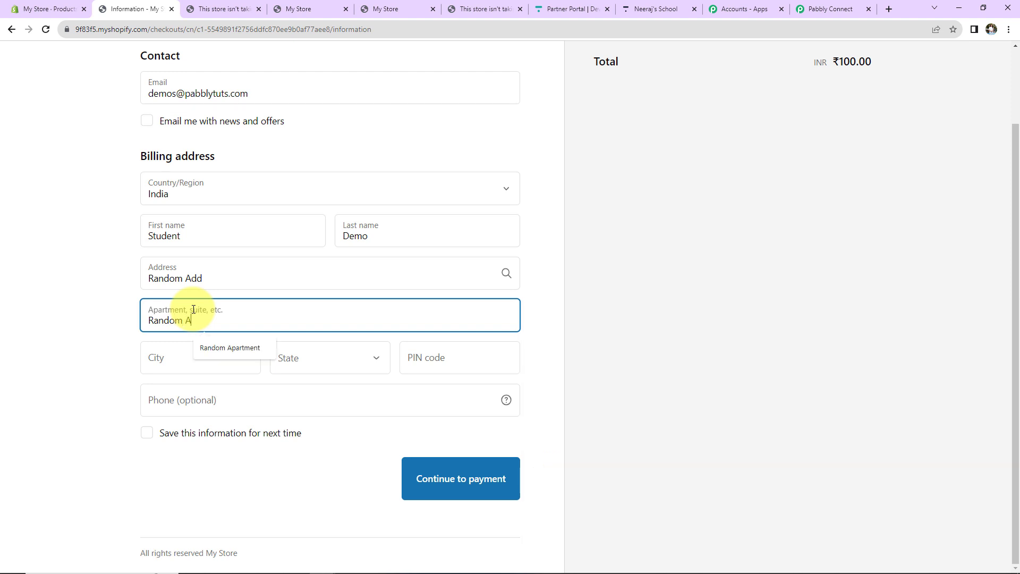
{"action": "type", "text": "partment"}
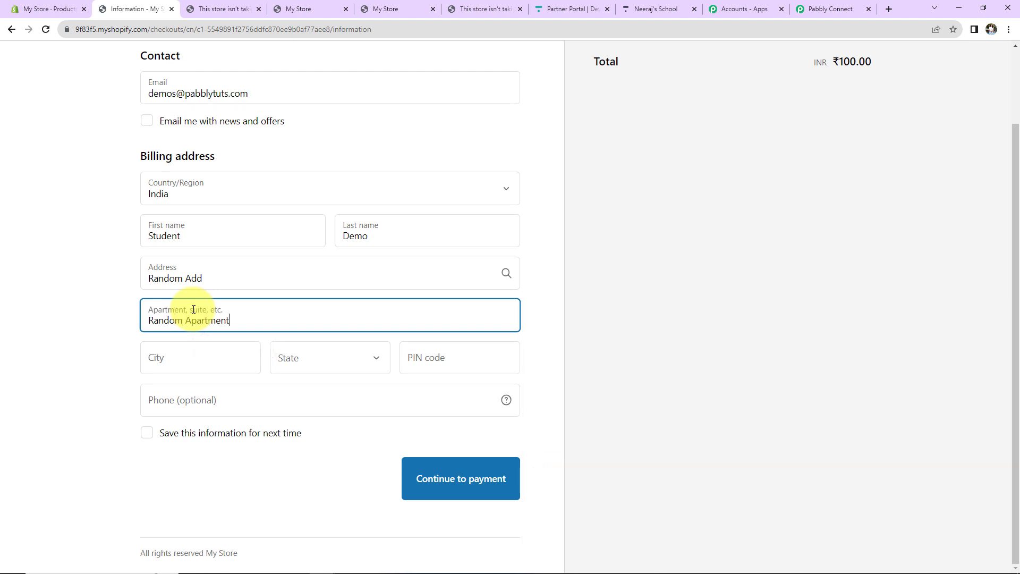
{"action": "left_click", "coordinate": [168, 358]}
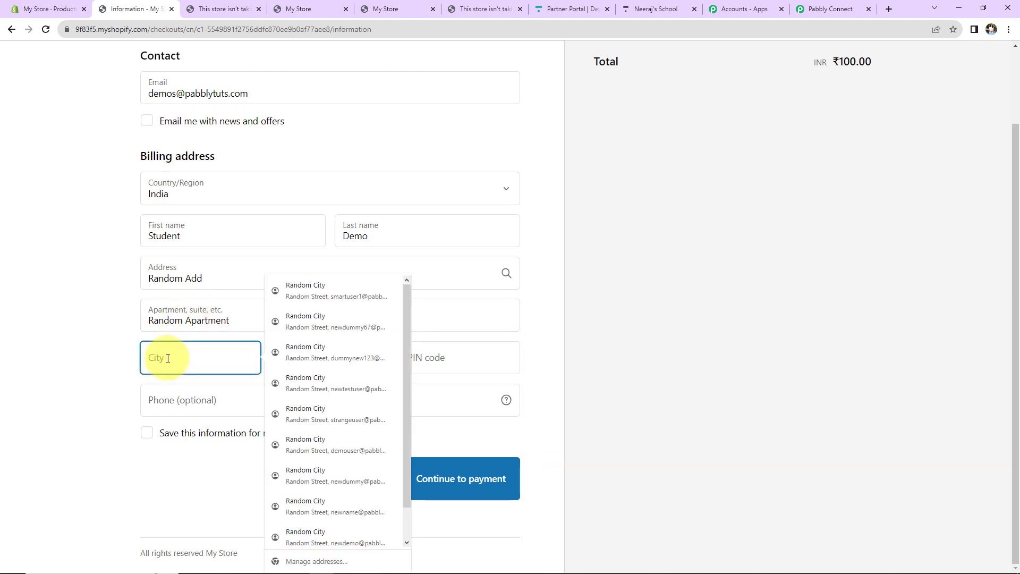
{"action": "type", "text": "Bhopal"}
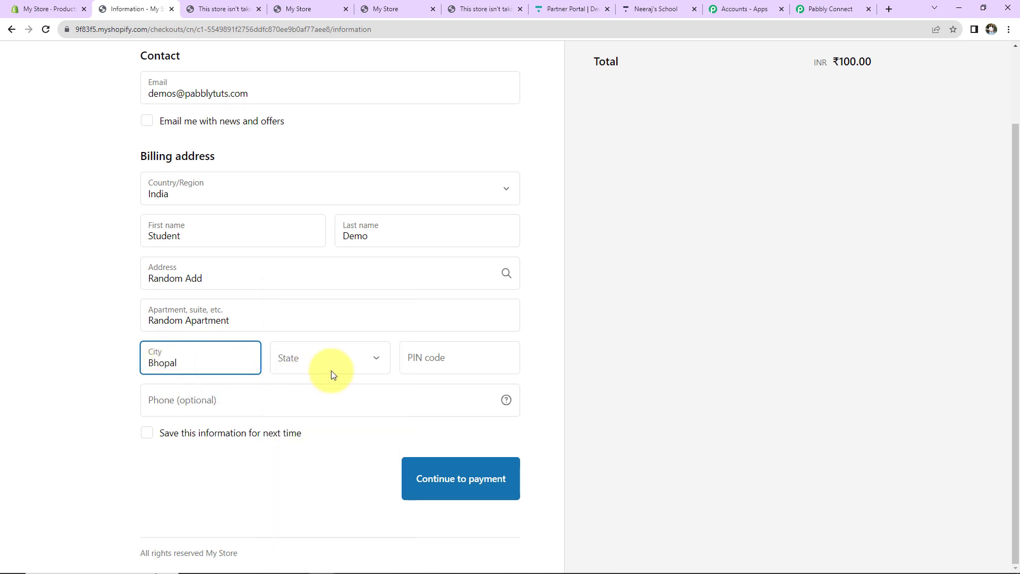
{"action": "left_click", "coordinate": [330, 371]}
{"action": "scroll", "coordinate": [335, 276], "scroll_direction": "down", "scroll_amount": 5}
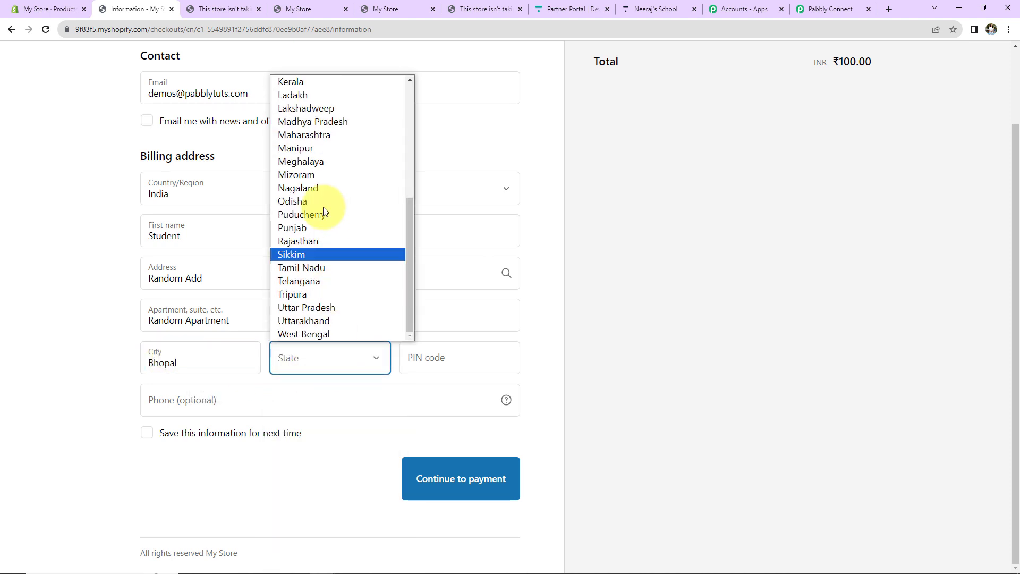
{"action": "left_click", "coordinate": [318, 121]}
Step: Add the PIN code and phone number, then continue to payment
{"action": "left_click", "coordinate": [453, 358]}
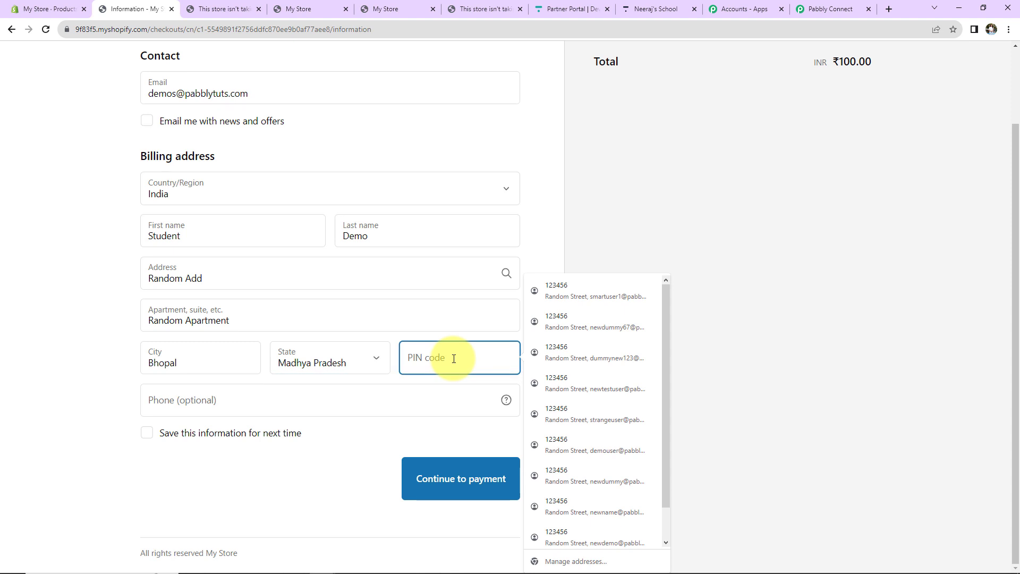
{"action": "type", "text": "46204"}
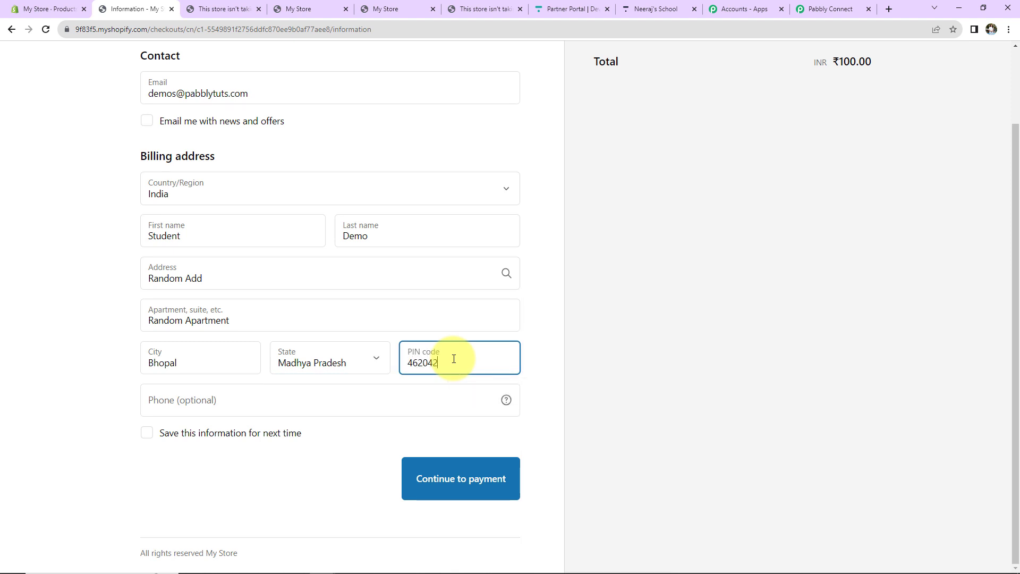
{"action": "type", "text": "2"}
{"action": "left_click", "coordinate": [239, 393]}
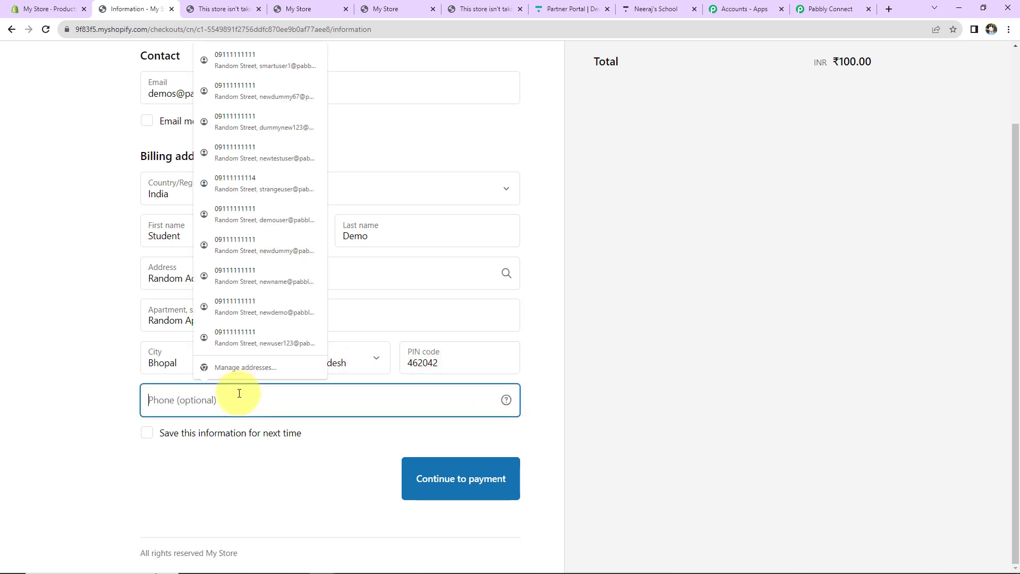
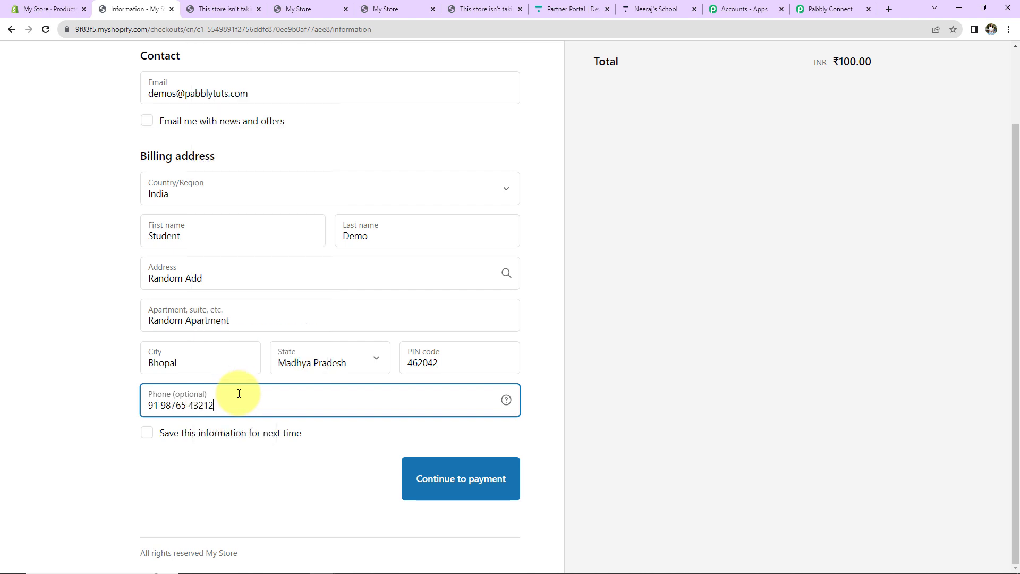
{"action": "left_click", "coordinate": [425, 485]}
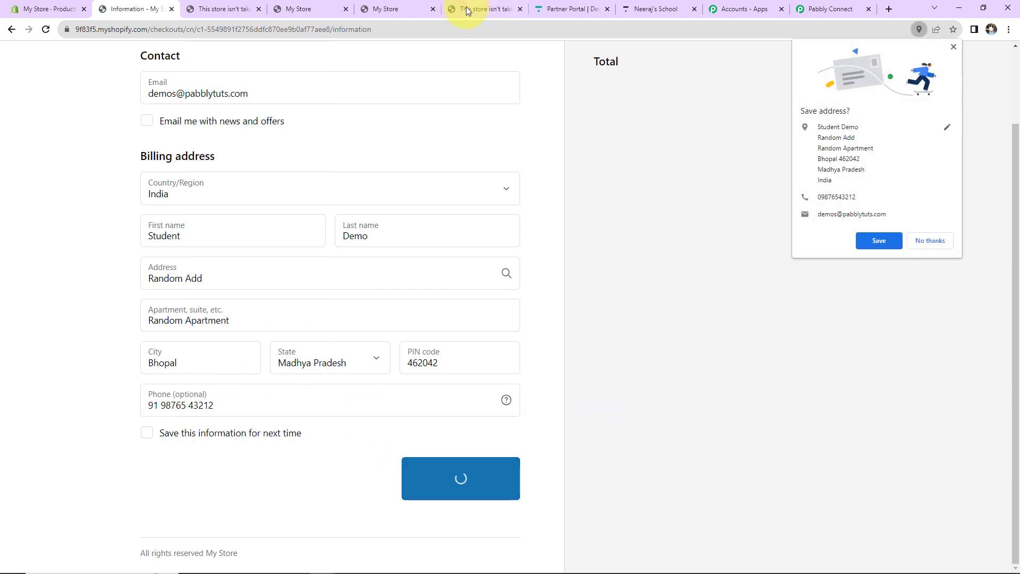
Step: Dismiss the save-address offer, fill the saved test card, adjust its number and pay now
{"action": "left_click", "coordinate": [930, 240]}
{"action": "left_click", "coordinate": [230, 334]}
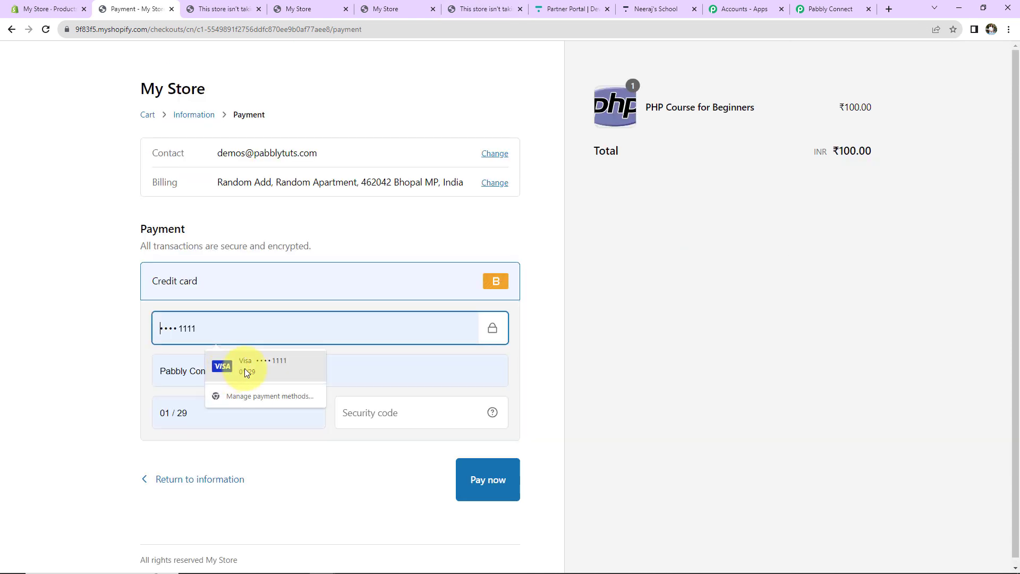
{"action": "left_click", "coordinate": [239, 365]}
{"action": "double_click", "coordinate": [212, 330]}
{"action": "type", "text": "1"}
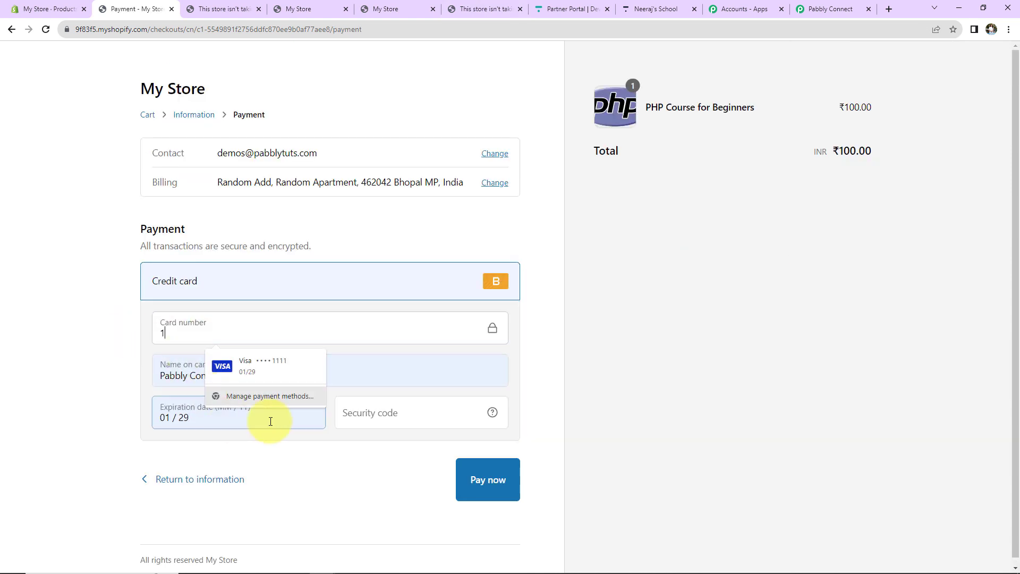
{"action": "left_click", "coordinate": [410, 420]}
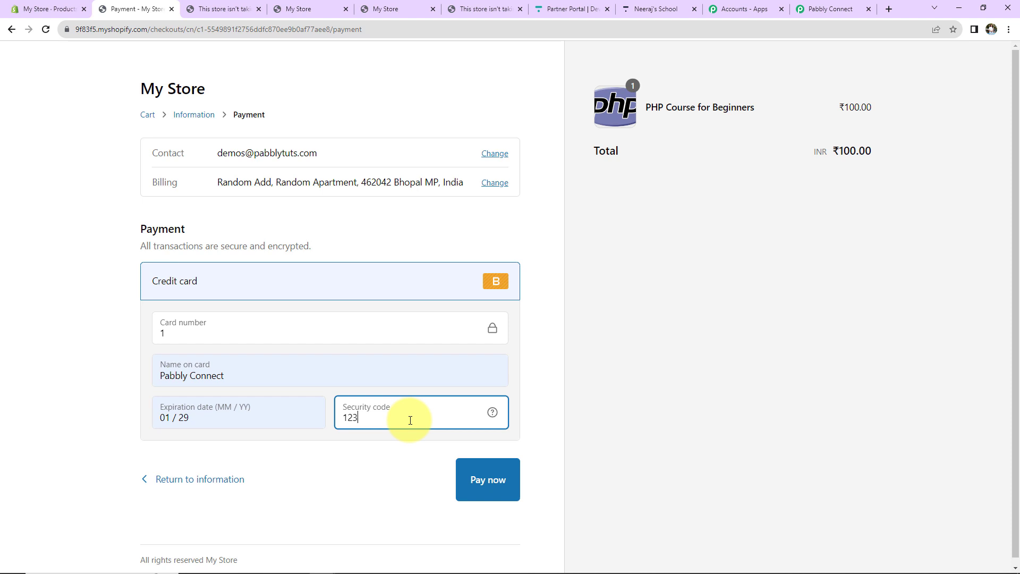
{"action": "left_click", "coordinate": [502, 479]}
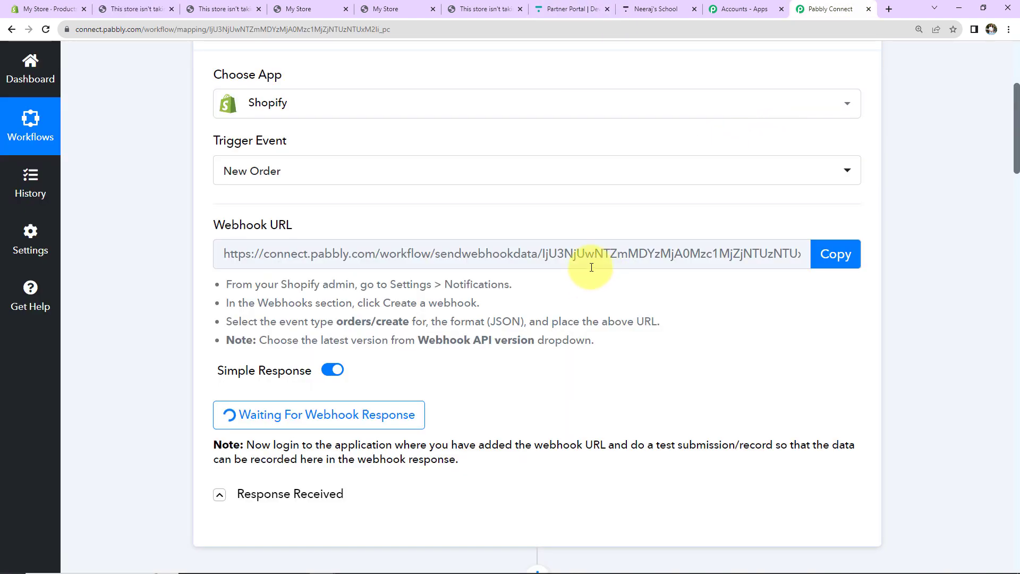
Step: Scroll through the captured webhook response to check the PHP Course line item and customer address fields
{"action": "scroll", "coordinate": [591, 268], "scroll_direction": "down", "scroll_amount": 5}
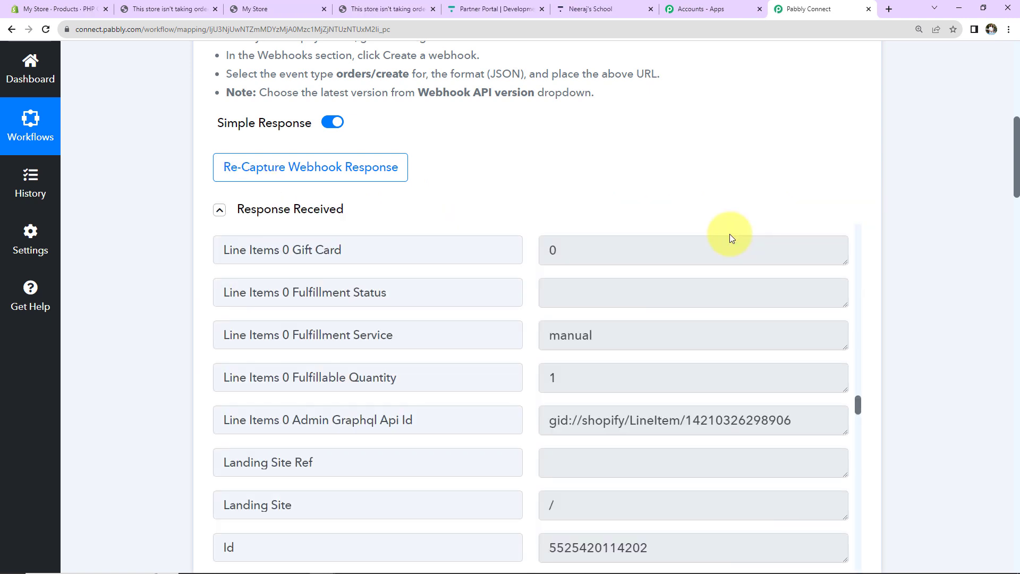
{"action": "scroll", "coordinate": [738, 315], "scroll_direction": "down", "scroll_amount": 15}
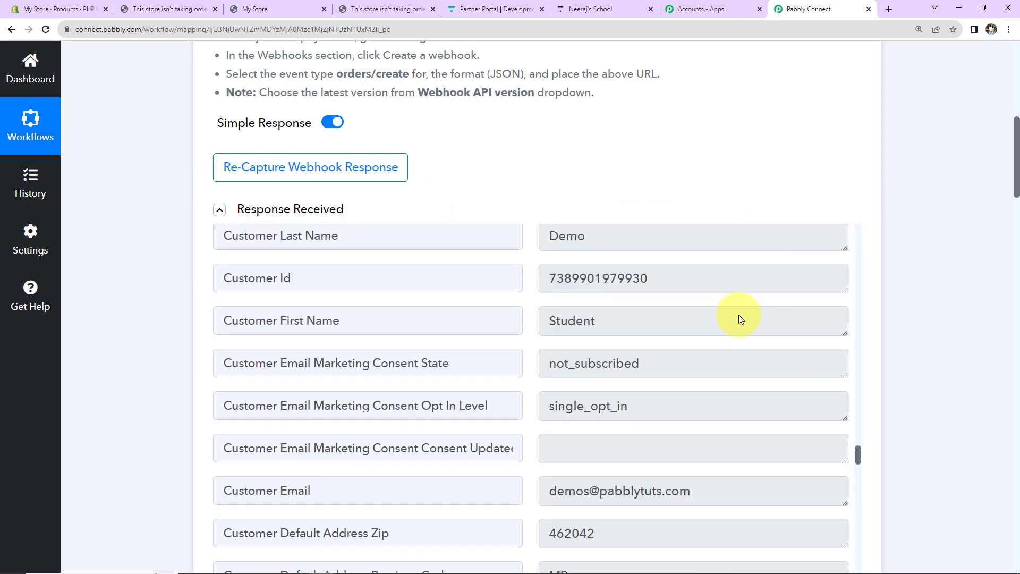
{"action": "scroll", "coordinate": [738, 314], "scroll_direction": "up", "scroll_amount": 5}
{"action": "scroll", "coordinate": [741, 418], "scroll_direction": "up", "scroll_amount": 10}
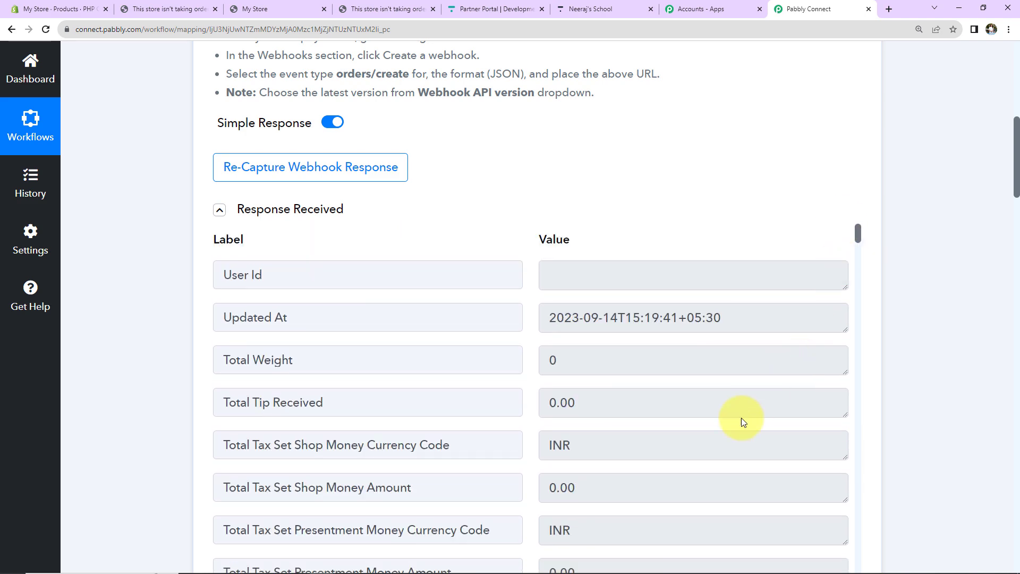
{"action": "scroll", "coordinate": [741, 418], "scroll_direction": "down", "scroll_amount": 5}
{"action": "scroll", "coordinate": [741, 417], "scroll_direction": "down", "scroll_amount": 20}
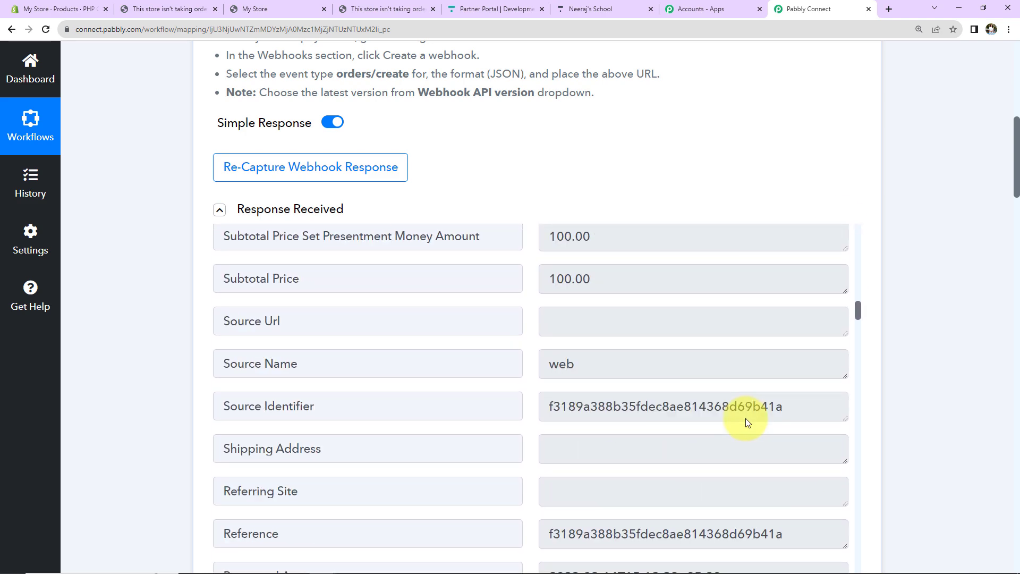
{"action": "scroll", "coordinate": [745, 422], "scroll_direction": "down", "scroll_amount": 15}
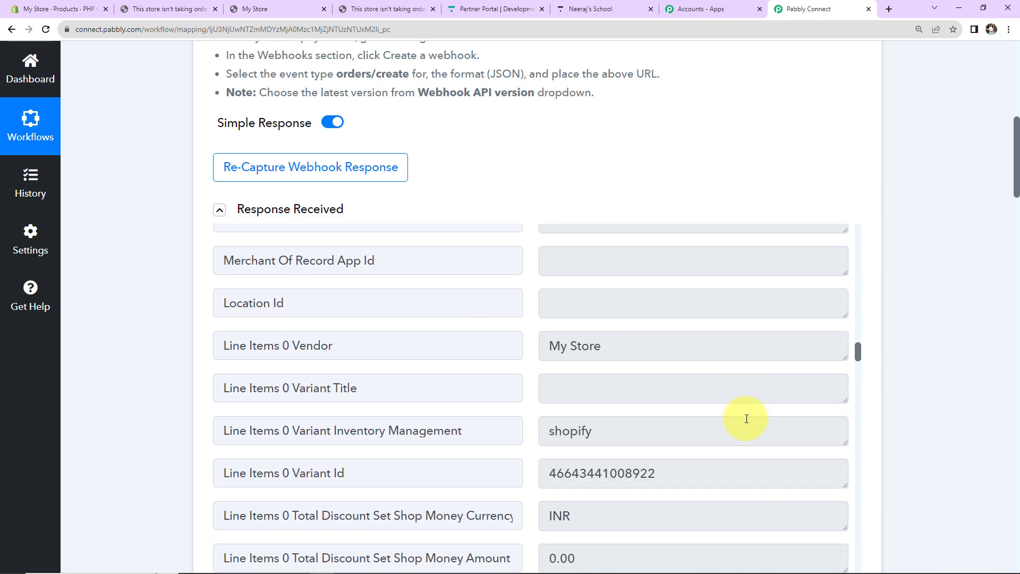
{"action": "scroll", "coordinate": [746, 420], "scroll_direction": "down", "scroll_amount": 5}
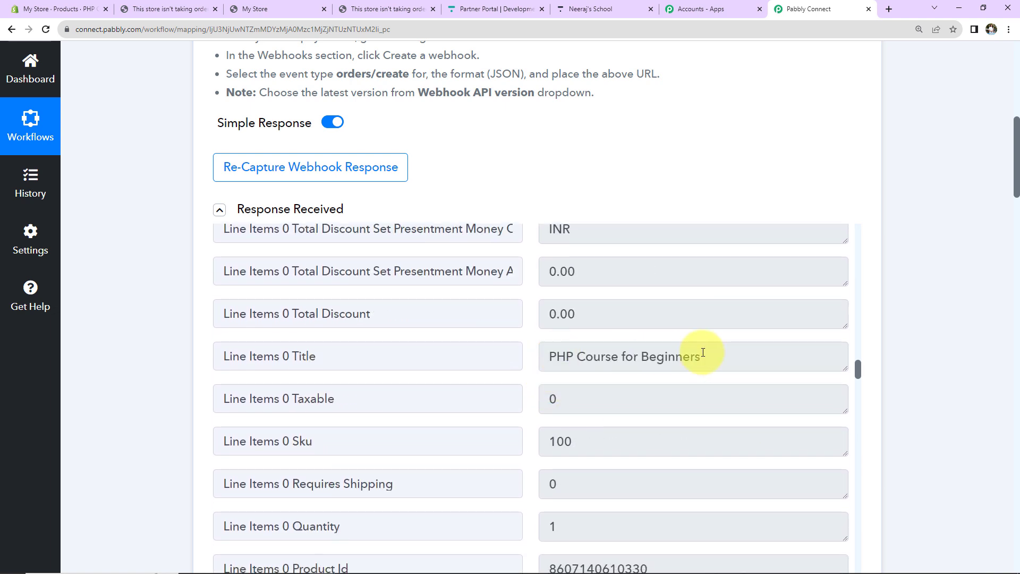
{"action": "scroll", "coordinate": [702, 352], "scroll_direction": "down", "scroll_amount": 20}
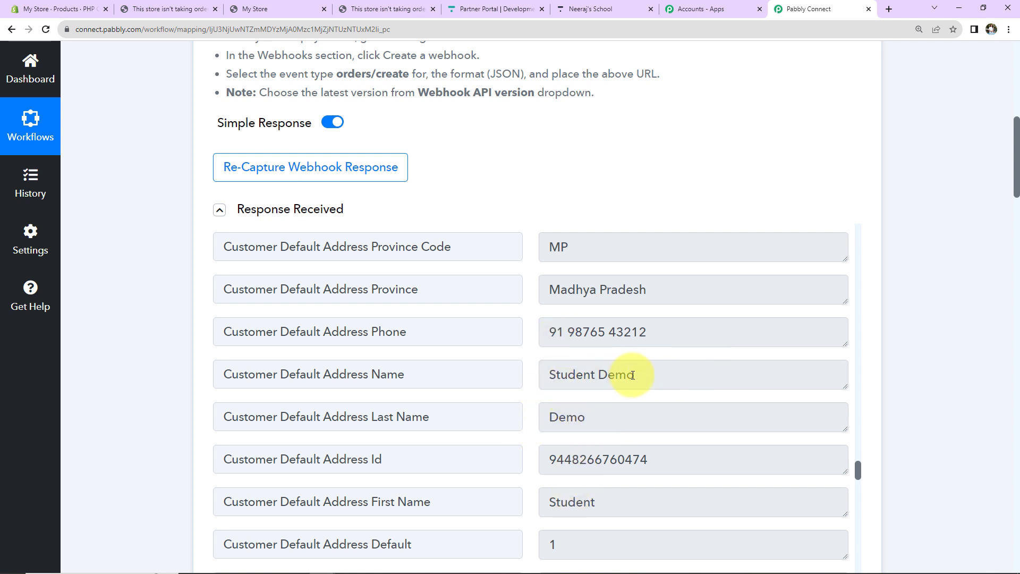
{"action": "scroll", "coordinate": [699, 462], "scroll_direction": "down", "scroll_amount": 10}
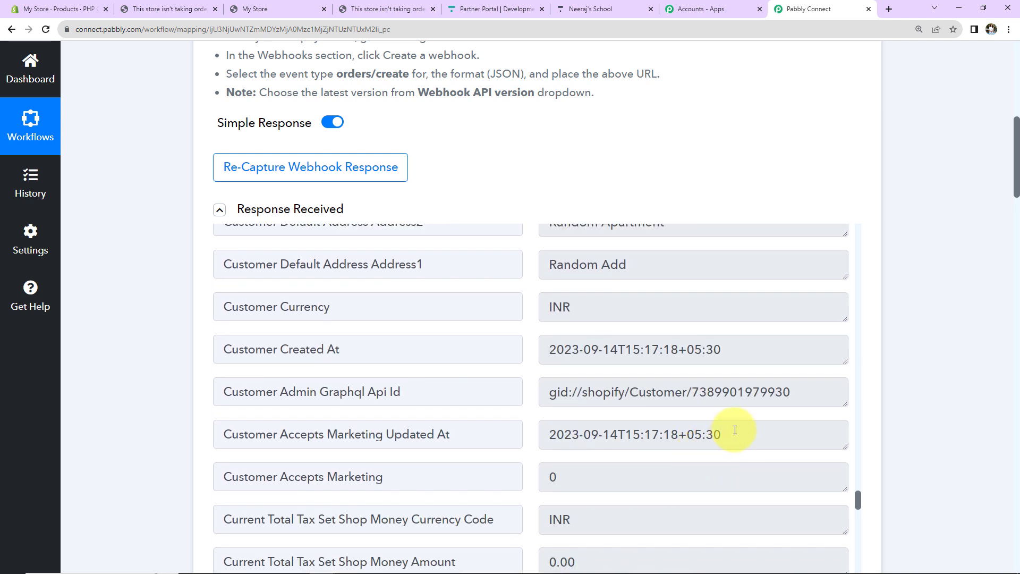
{"action": "scroll", "coordinate": [920, 378], "scroll_direction": "down", "scroll_amount": 7}
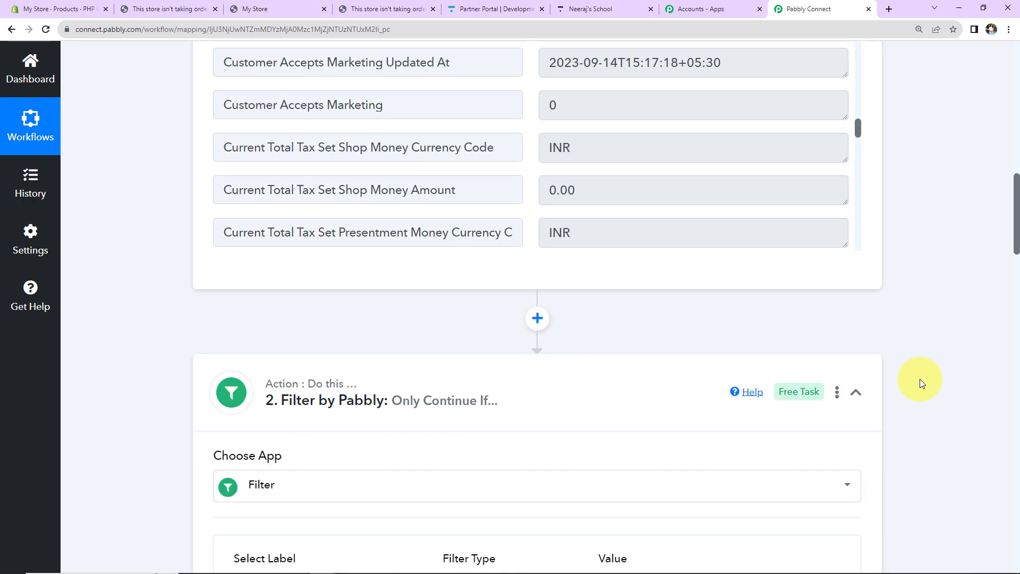
Step: Re-test the Filter by Pabbly step, getting success with 'Condition is true'
{"action": "scroll", "coordinate": [393, 314], "scroll_direction": "down", "scroll_amount": 4}
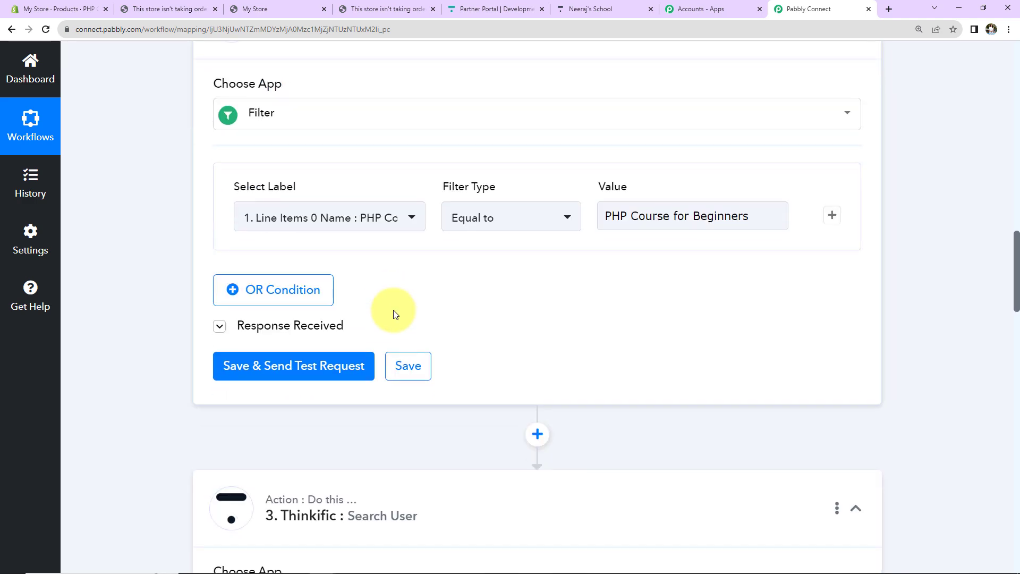
{"action": "left_click", "coordinate": [304, 374]}
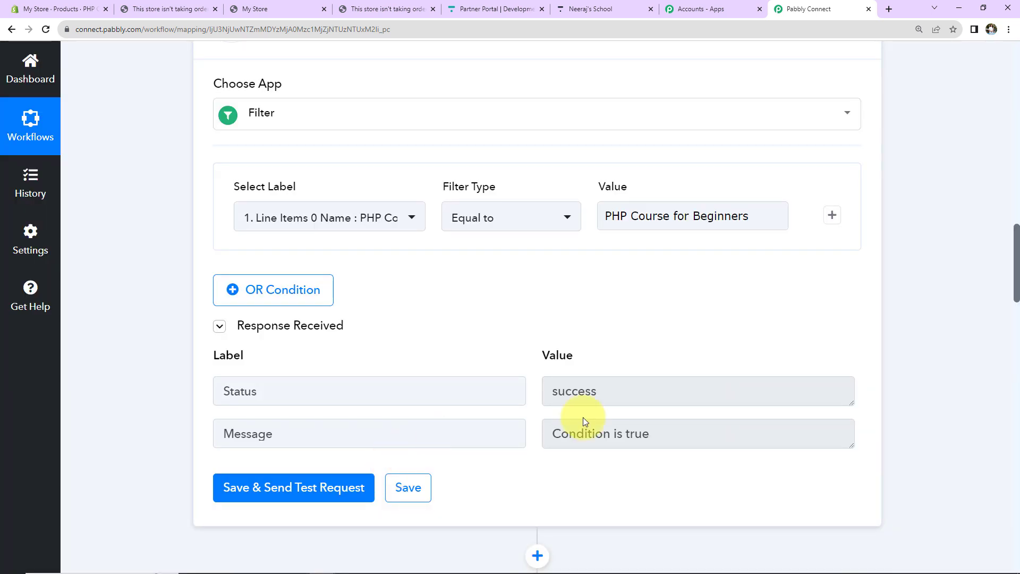
{"action": "scroll", "coordinate": [966, 276], "scroll_direction": "down", "scroll_amount": 10}
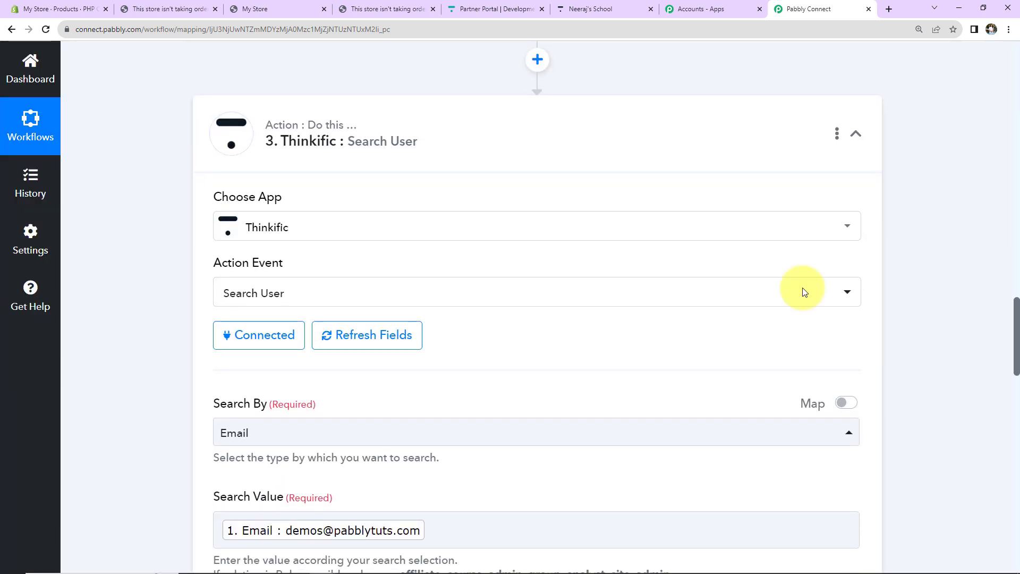
Step: Reload the Thinkific Search User fields and re-test the search against the new order
{"action": "scroll", "coordinate": [409, 202], "scroll_direction": "down", "scroll_amount": 2}
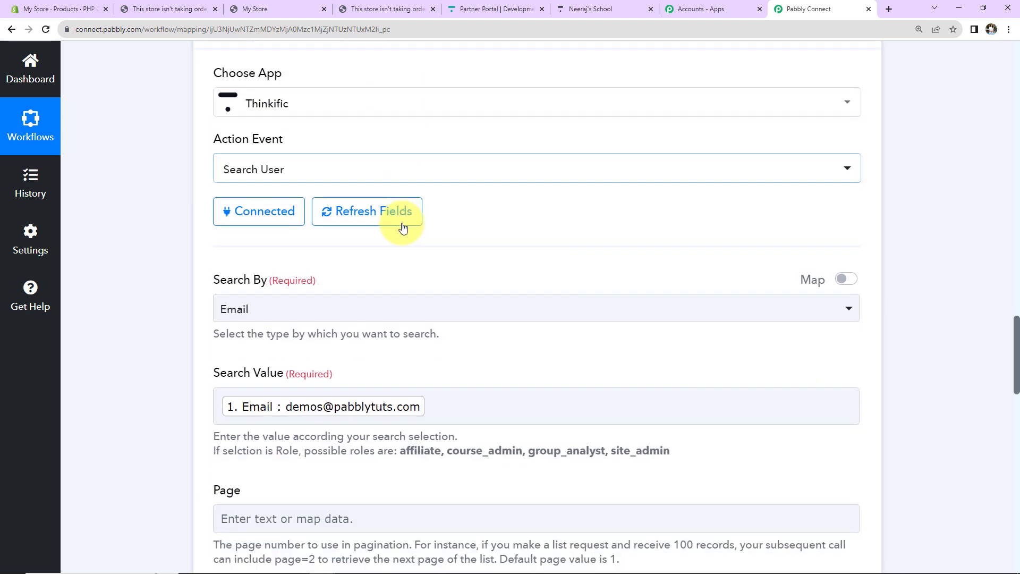
{"action": "left_click", "coordinate": [402, 227]}
{"action": "scroll", "coordinate": [455, 393], "scroll_direction": "down", "scroll_amount": 7}
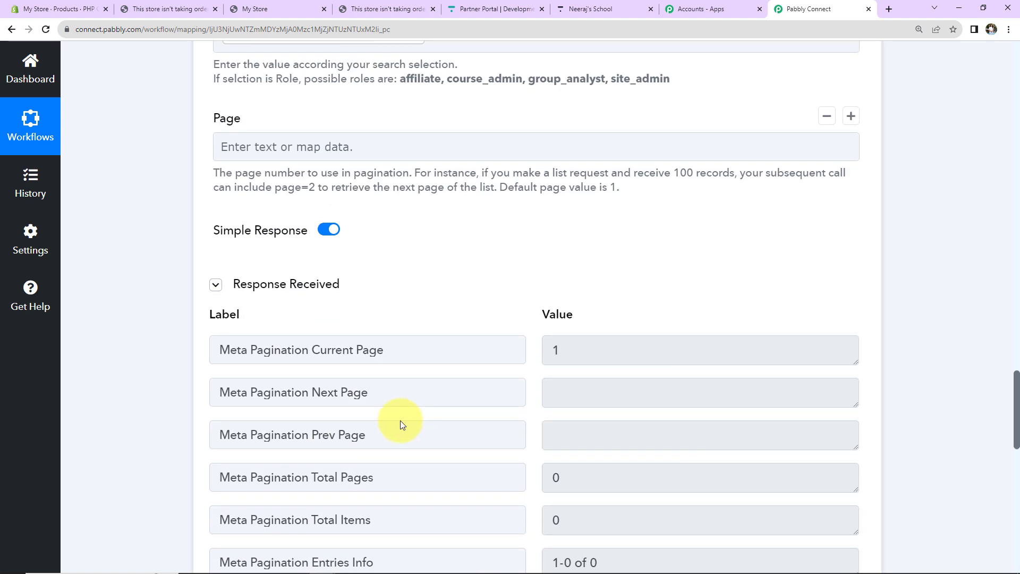
{"action": "scroll", "coordinate": [318, 326], "scroll_direction": "down", "scroll_amount": 5}
{"action": "left_click", "coordinate": [273, 371]}
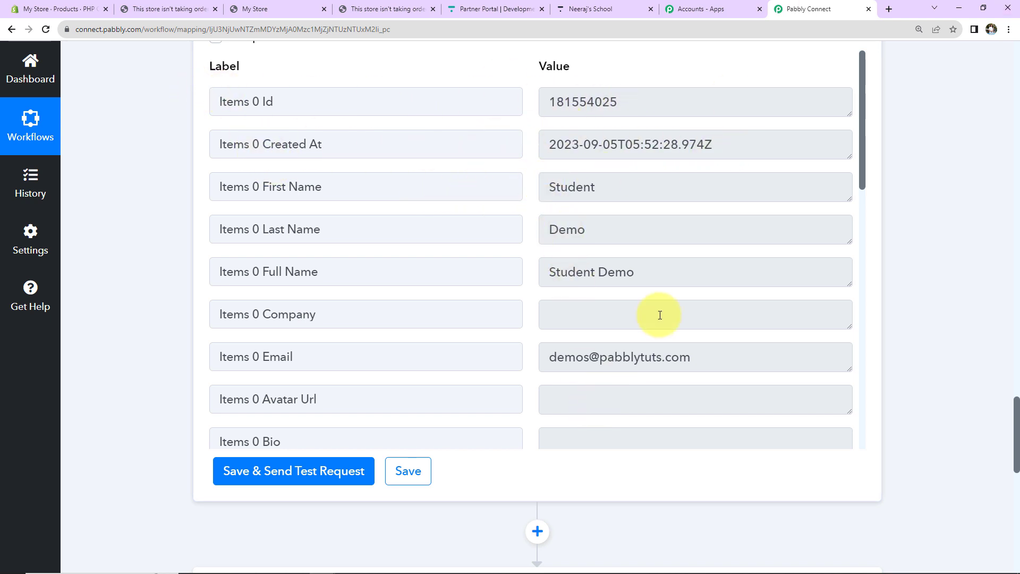
Step: Confirm Meta Pagination Total Items is 1 and scroll down to the Router's two routes
{"action": "scroll", "coordinate": [659, 313], "scroll_direction": "down", "scroll_amount": 8}
{"action": "scroll", "coordinate": [659, 312], "scroll_direction": "down", "scroll_amount": 5}
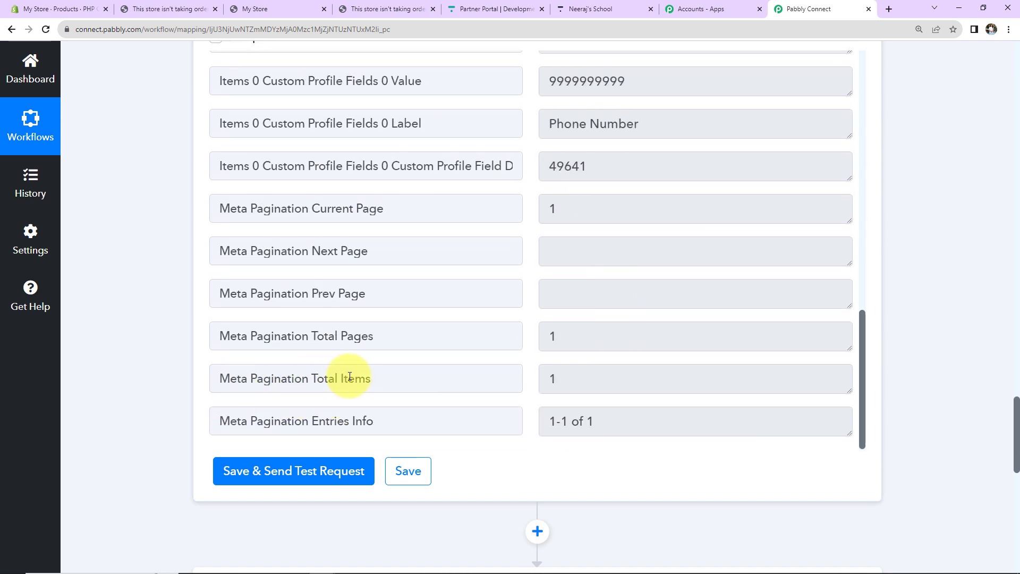
{"action": "left_click", "coordinate": [552, 376]}
{"action": "left_click_drag", "start_coordinate": [553, 377], "coordinate": [544, 376]}
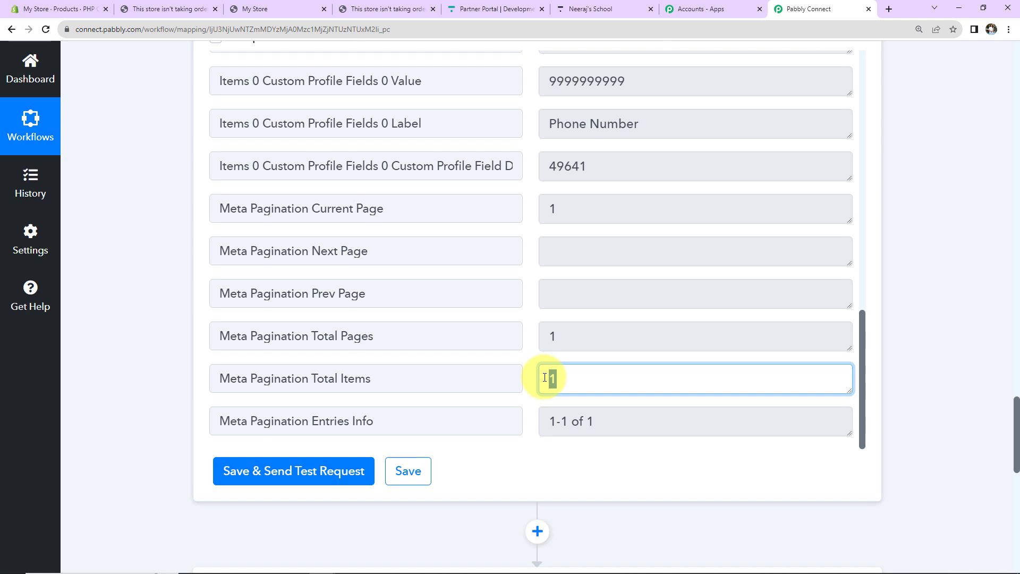
{"action": "scroll", "coordinate": [797, 276], "scroll_direction": "down", "scroll_amount": 8}
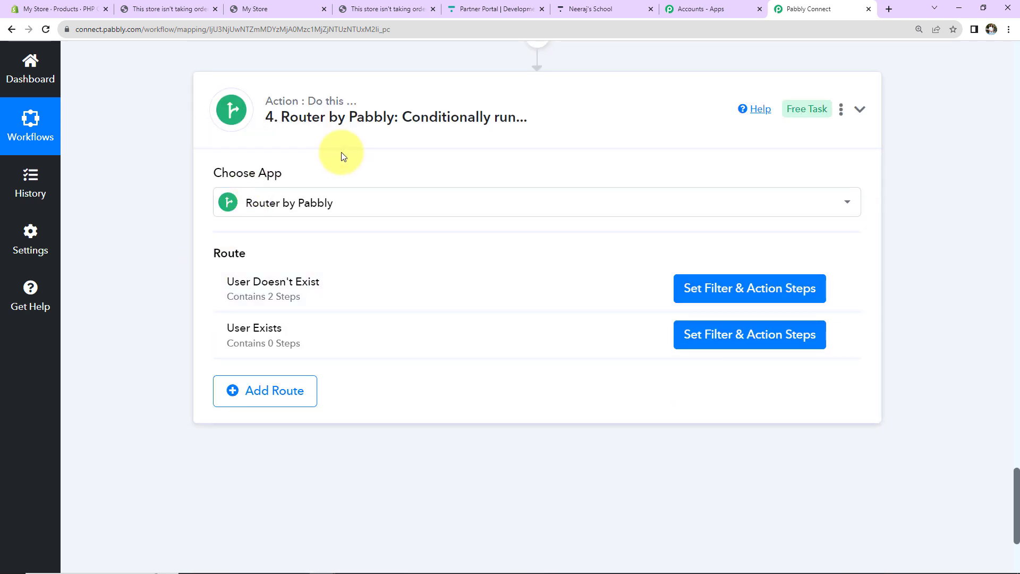
Step: Filter the User Exists route on Meta Pagination Total Pages equal to 1, test it, and add an action step
{"action": "left_click", "coordinate": [684, 335]}
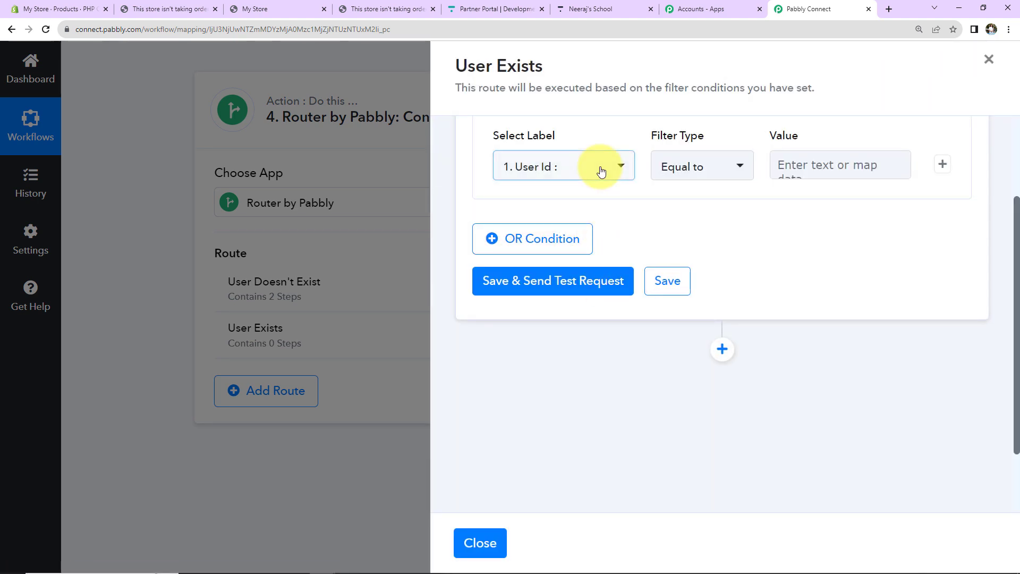
{"action": "left_click", "coordinate": [601, 171]}
{"action": "left_click", "coordinate": [710, 356]}
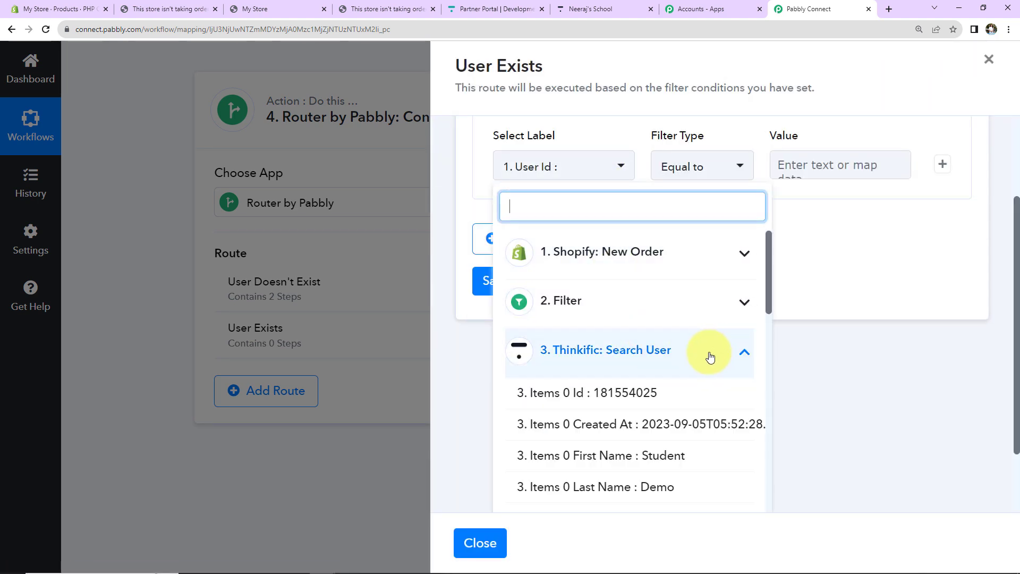
{"action": "scroll", "coordinate": [673, 429], "scroll_direction": "down", "scroll_amount": 10}
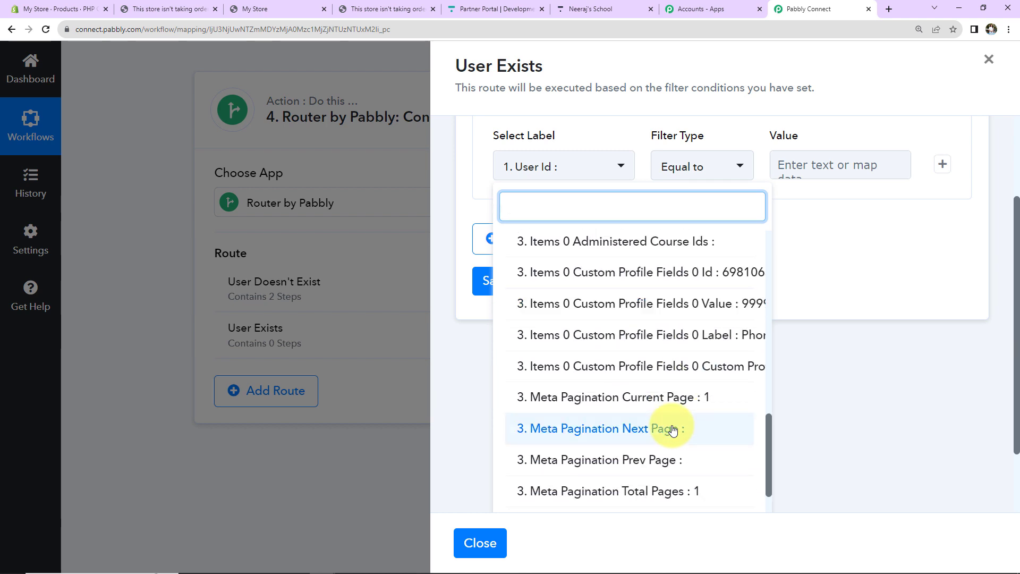
{"action": "left_click", "coordinate": [641, 489]}
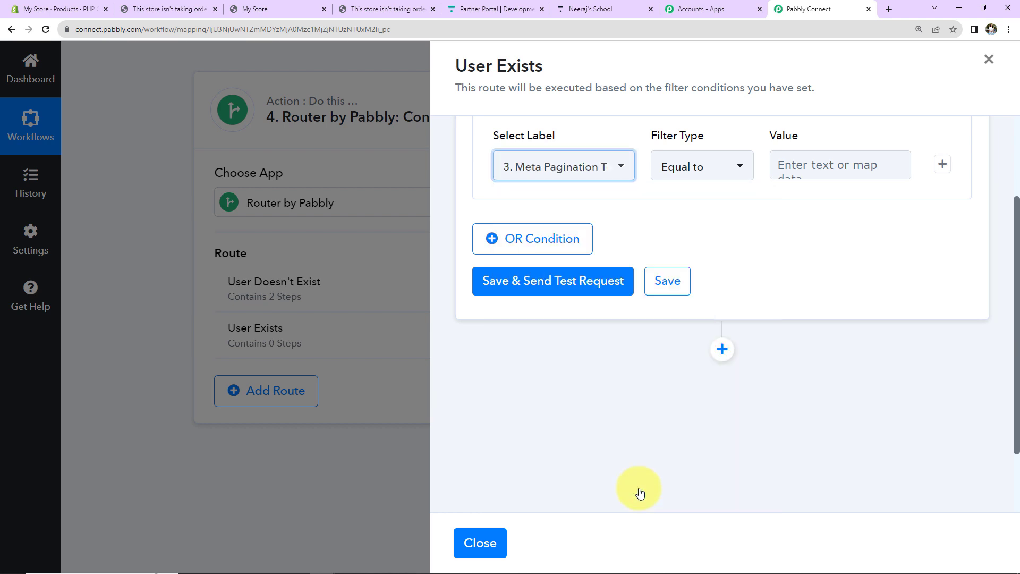
{"action": "left_click", "coordinate": [809, 166]}
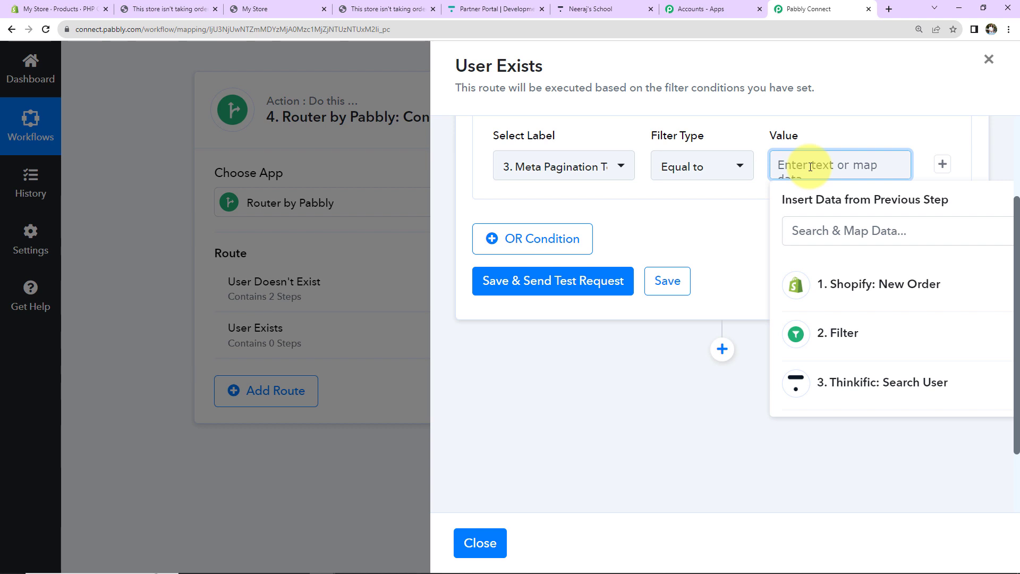
{"action": "type", "text": "1"}
{"action": "left_click", "coordinate": [584, 281]}
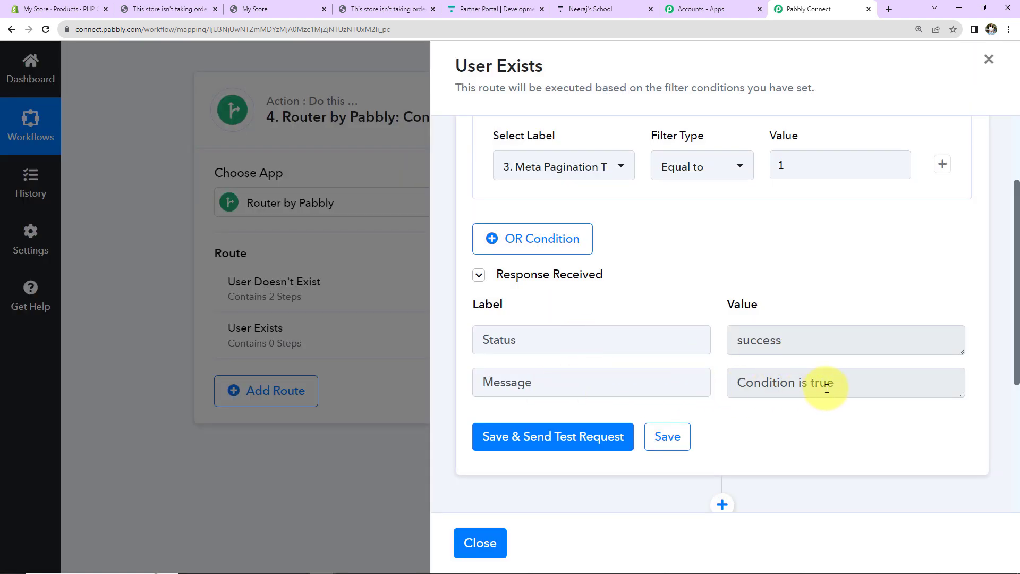
{"action": "scroll", "coordinate": [815, 278], "scroll_direction": "down", "scroll_amount": 5}
{"action": "left_click", "coordinate": [723, 261]}
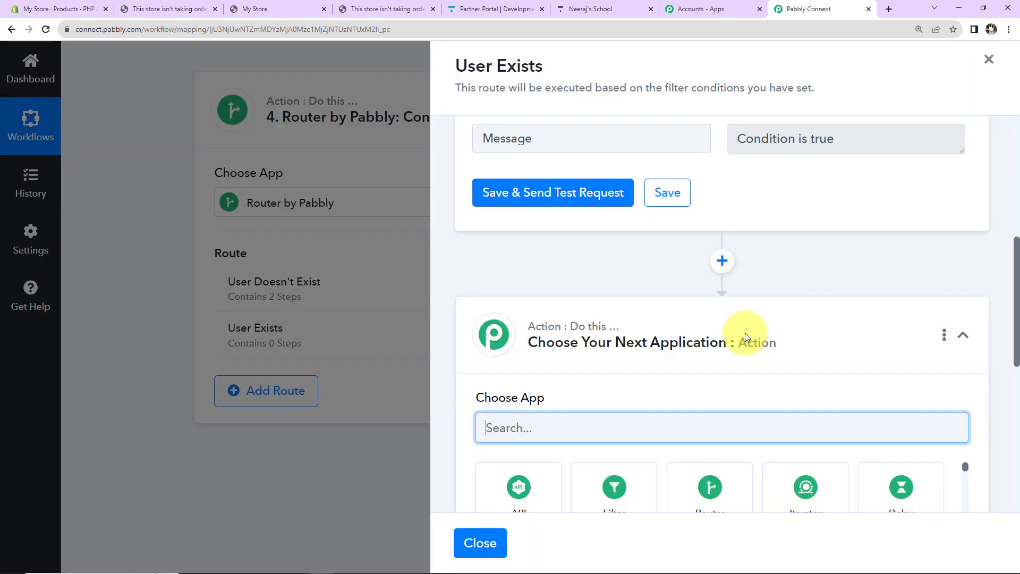
Step: Make the new step Thinkific's Enroll User action using the existing Thinkific #8 connection
{"action": "scroll", "coordinate": [706, 318], "scroll_direction": "down", "scroll_amount": 2}
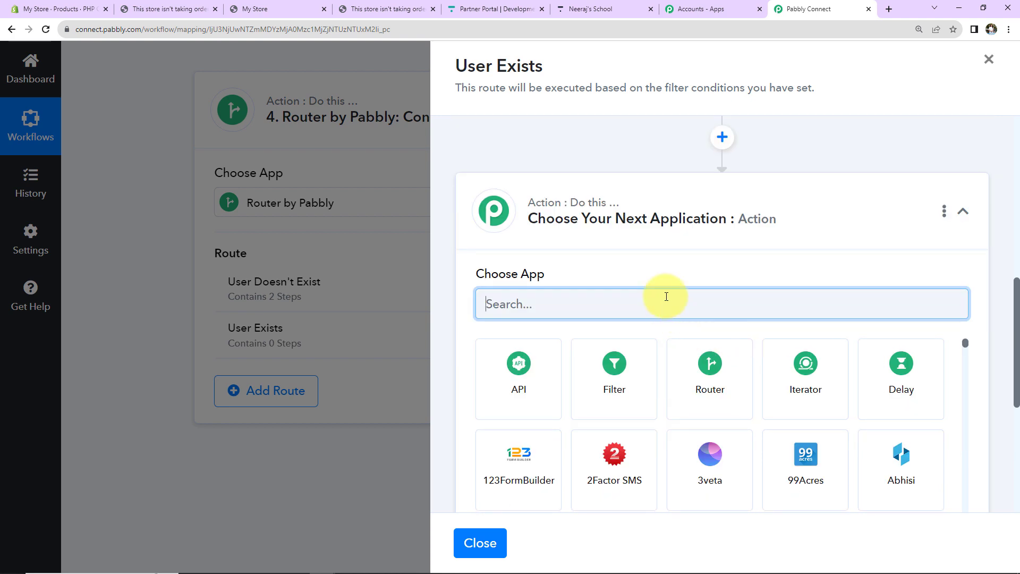
{"action": "type", "text": "thinki"}
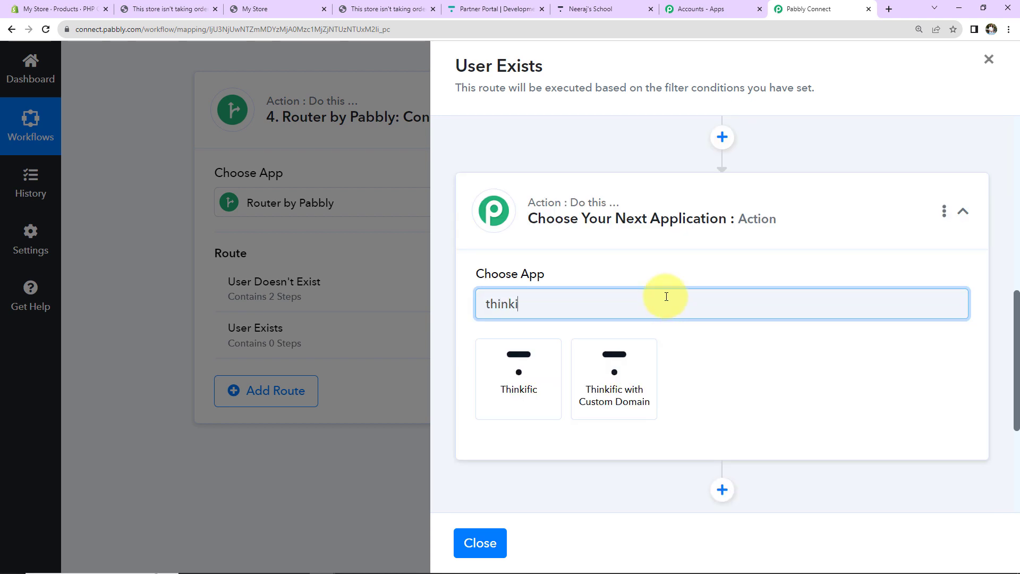
{"action": "left_click", "coordinate": [519, 384]}
{"action": "left_click", "coordinate": [518, 371]}
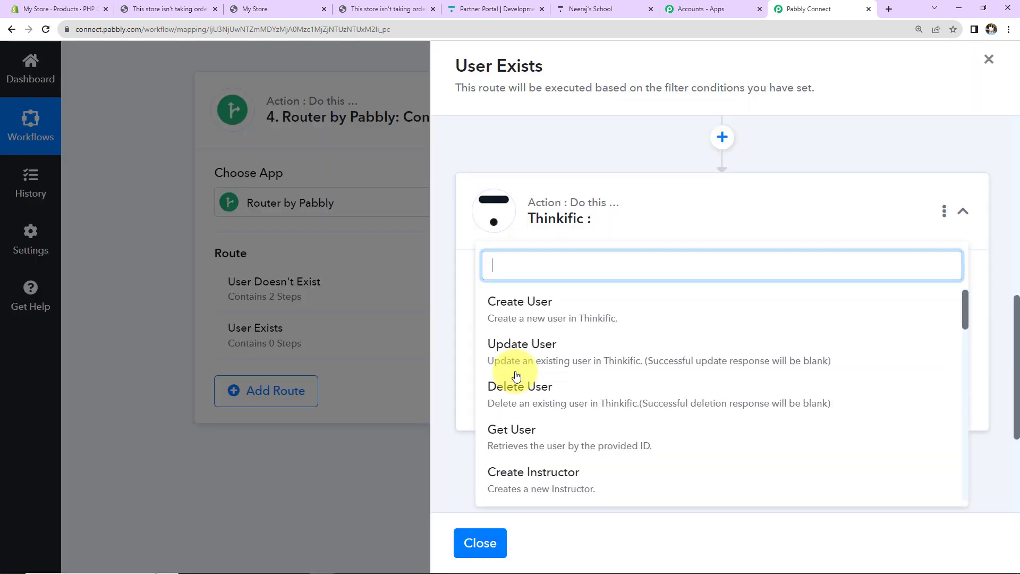
{"action": "scroll", "coordinate": [516, 376], "scroll_direction": "down", "scroll_amount": 3}
{"action": "left_click", "coordinate": [519, 473]}
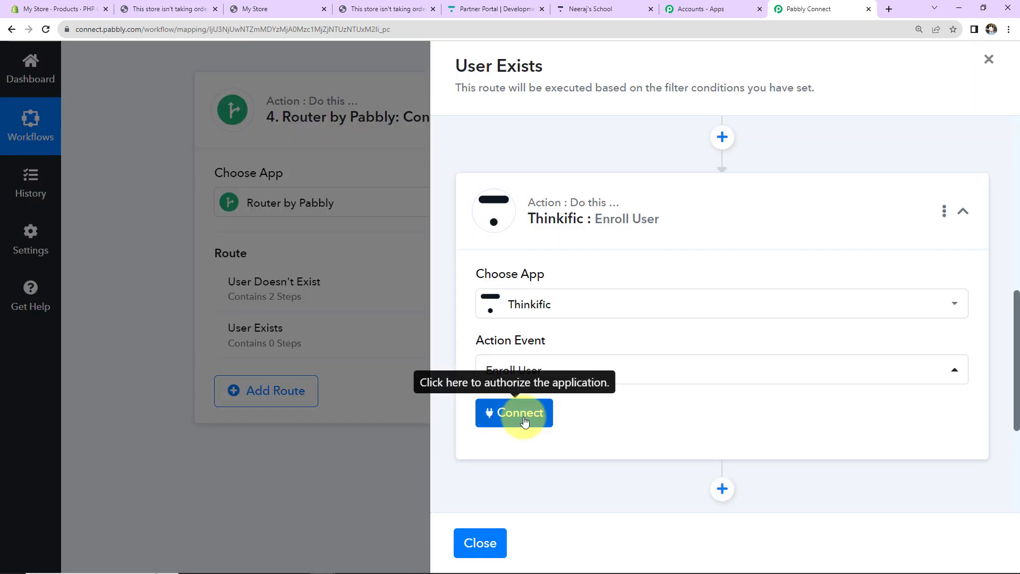
{"action": "left_click", "coordinate": [523, 416]}
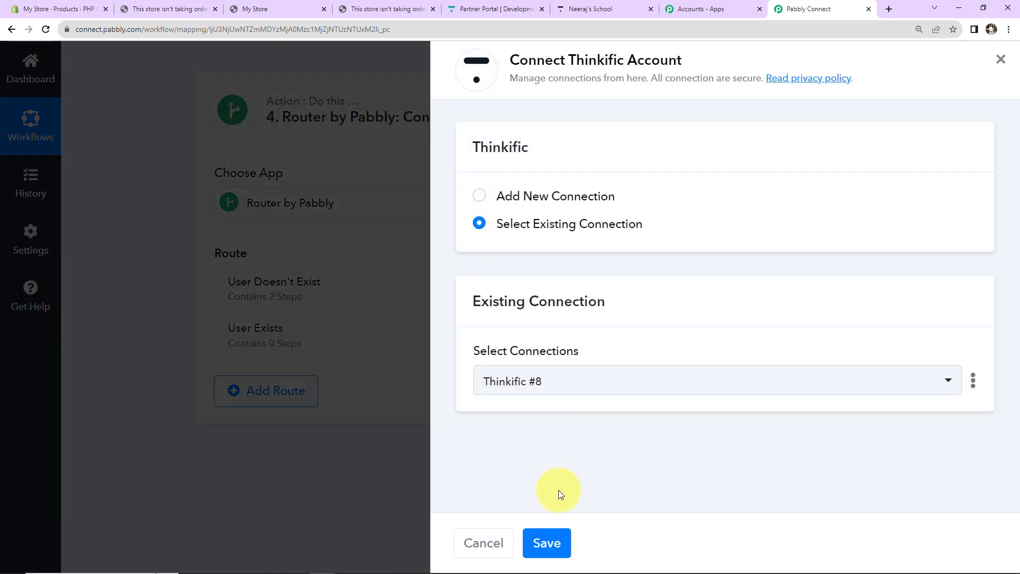
{"action": "left_click", "coordinate": [546, 542]}
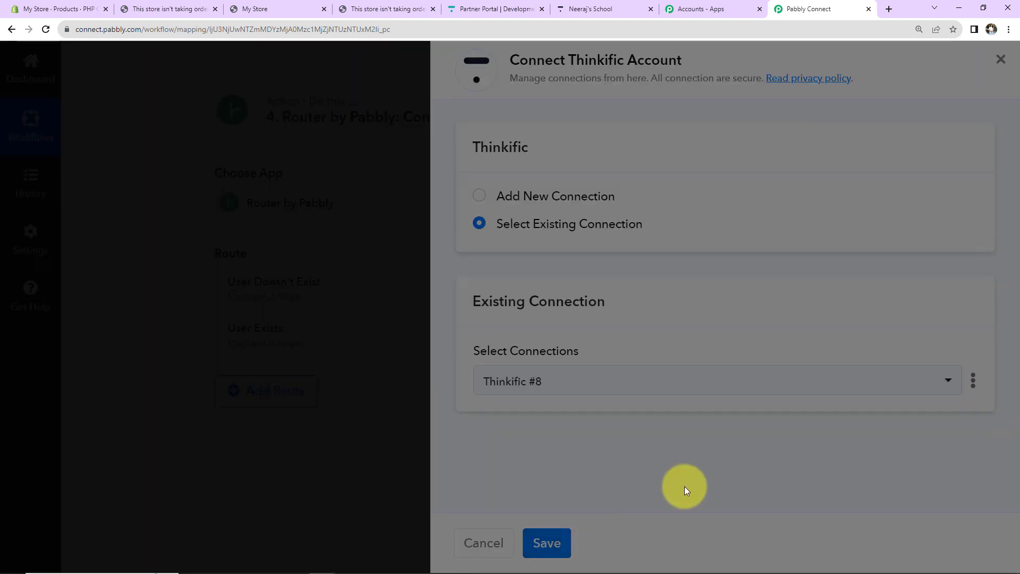
{"action": "scroll", "coordinate": [656, 425], "scroll_direction": "down", "scroll_amount": 3}
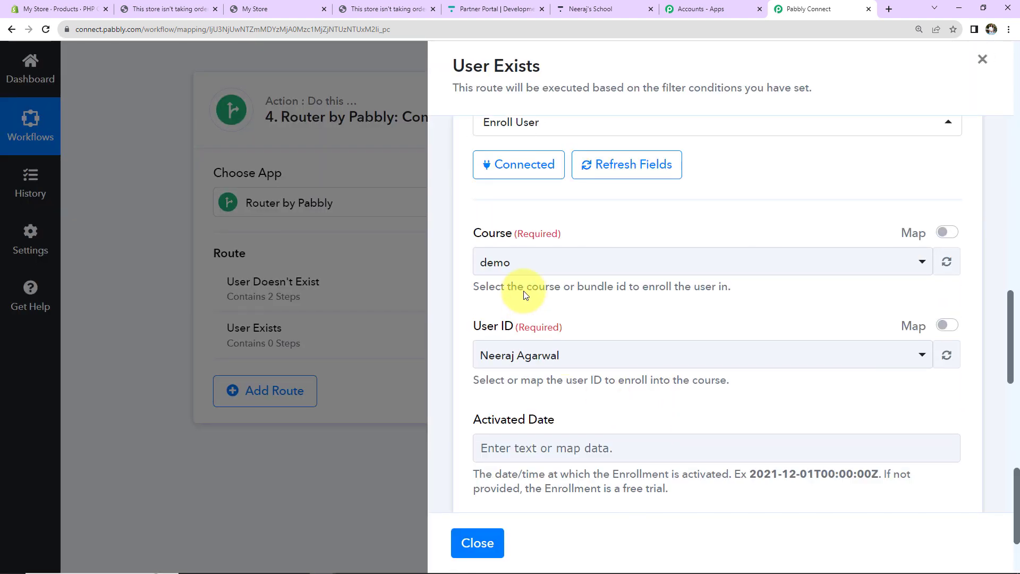
Step: Choose PHP Course for Beginners (8 Weeks) as the course and clear User ID for mapping
{"action": "left_click", "coordinate": [540, 261]}
{"action": "left_click", "coordinate": [539, 296]}
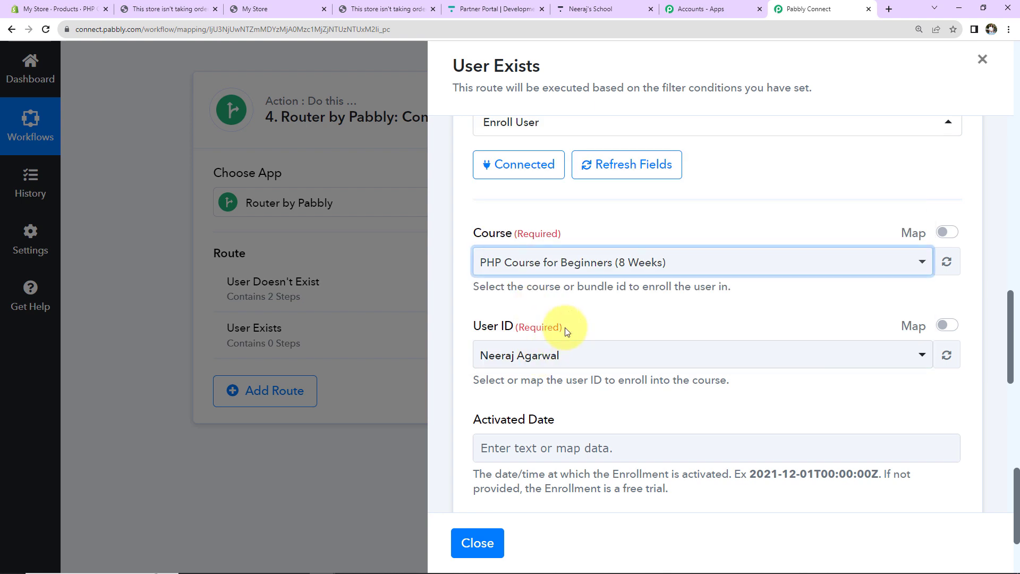
{"action": "scroll", "coordinate": [804, 236], "scroll_direction": "down", "scroll_amount": 2}
{"action": "left_click", "coordinate": [947, 201]}
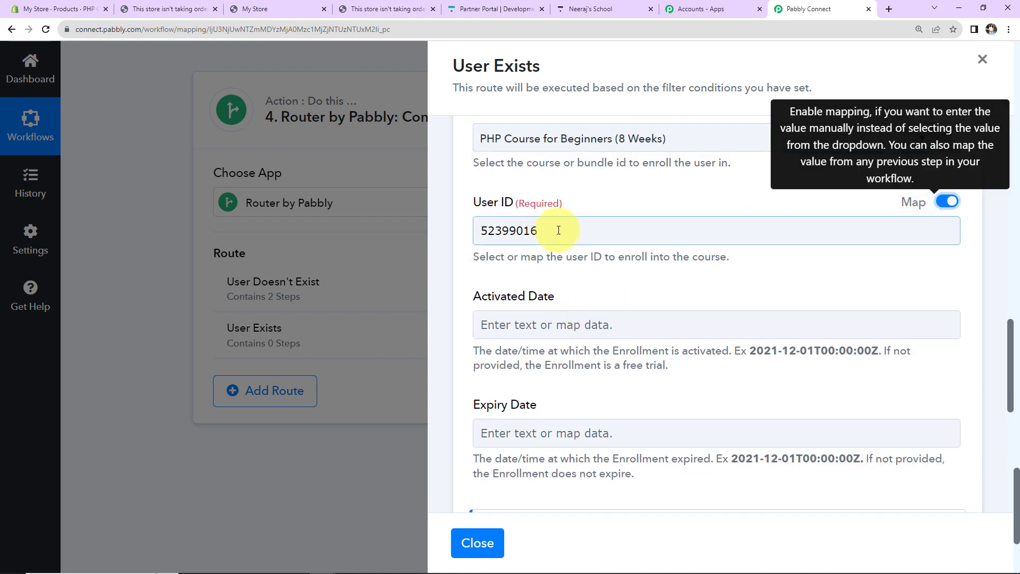
{"action": "double_click", "coordinate": [515, 230]}
{"action": "key", "text": "BackSpace"}
Step: Map User ID to the search's Items 0 Id and send a successful test request
{"action": "scroll", "coordinate": [683, 432], "scroll_direction": "down", "scroll_amount": 2}
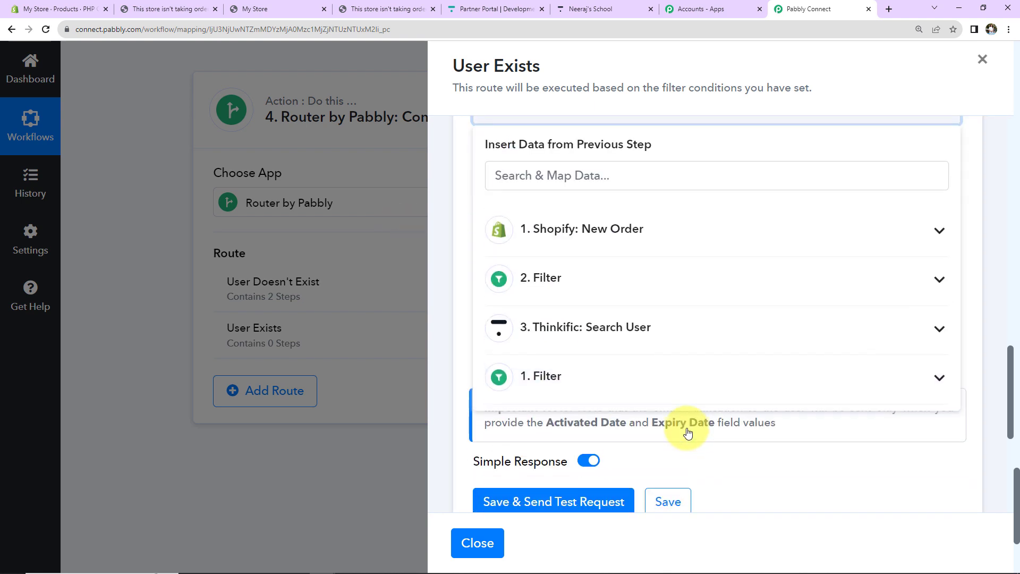
{"action": "left_click", "coordinate": [556, 333]}
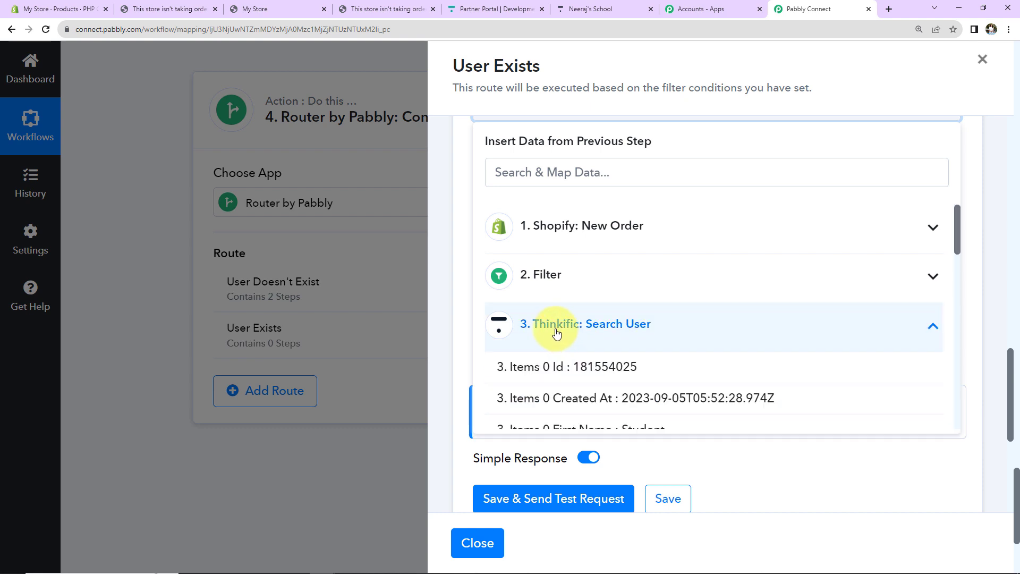
{"action": "left_click", "coordinate": [558, 371]}
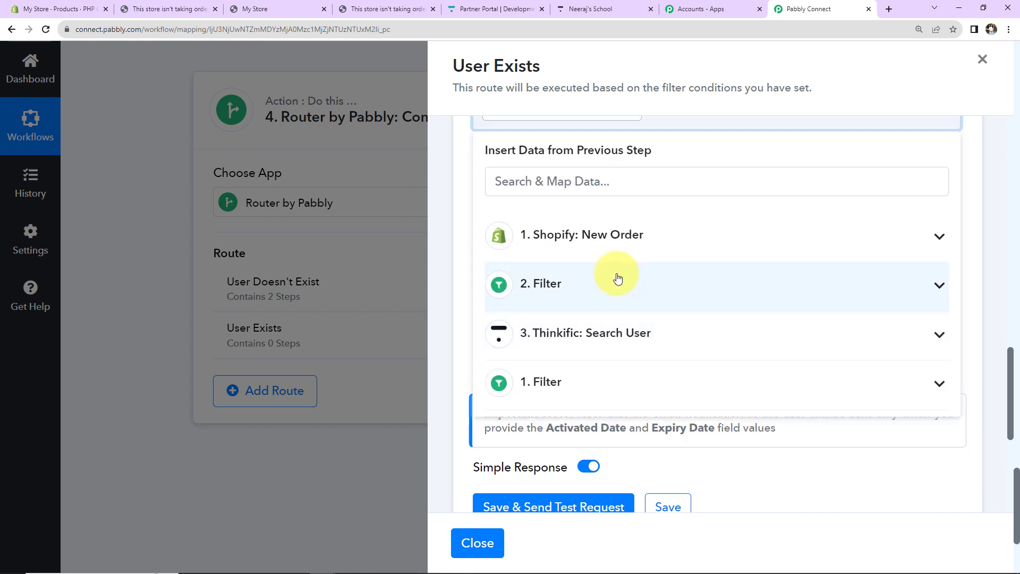
{"action": "scroll", "coordinate": [617, 279], "scroll_direction": "up", "scroll_amount": 2}
{"action": "left_click", "coordinate": [393, 287]}
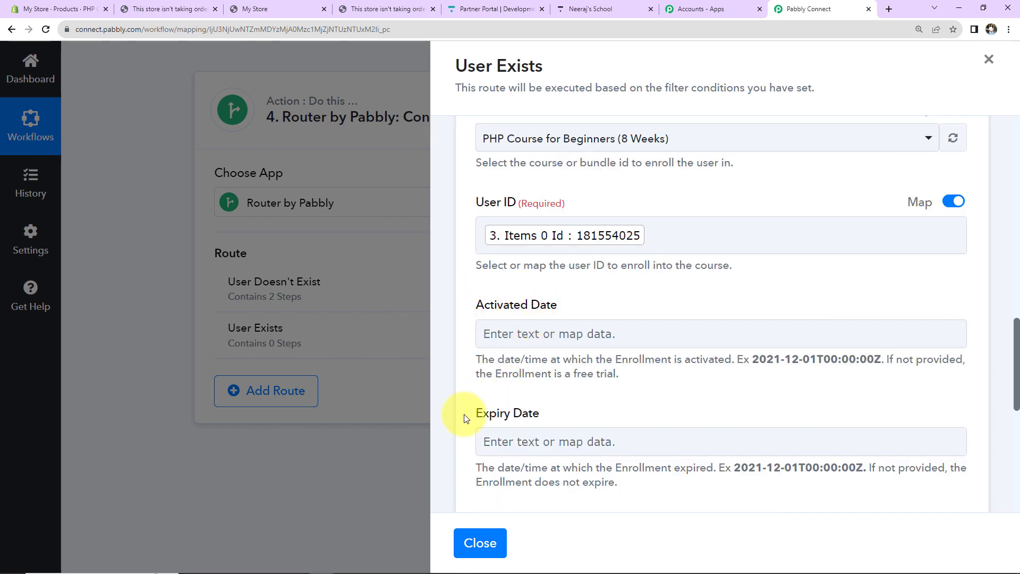
{"action": "scroll", "coordinate": [595, 323], "scroll_direction": "down", "scroll_amount": 5}
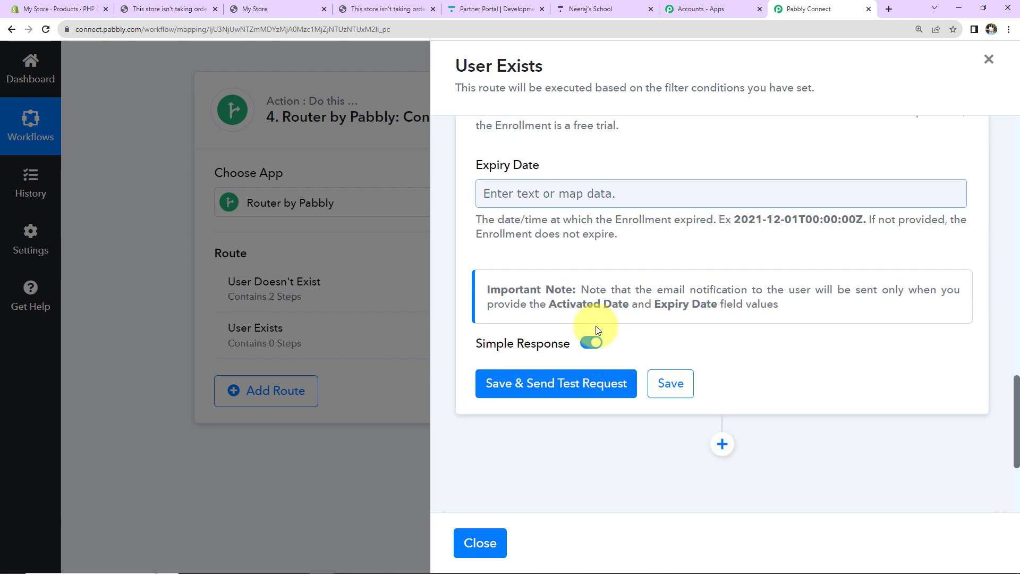
{"action": "left_click", "coordinate": [551, 399]}
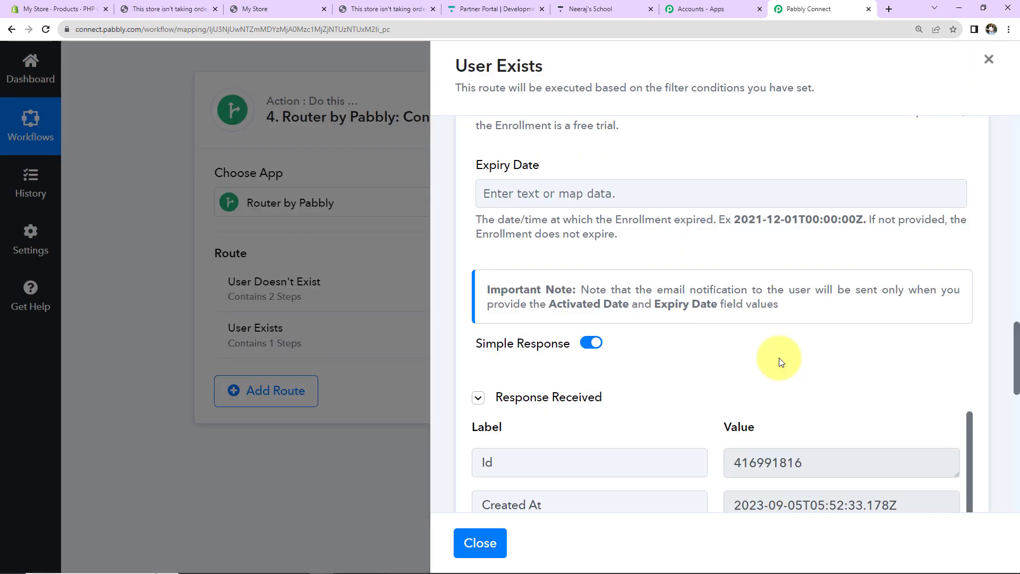
{"action": "scroll", "coordinate": [781, 361], "scroll_direction": "down", "scroll_amount": 2}
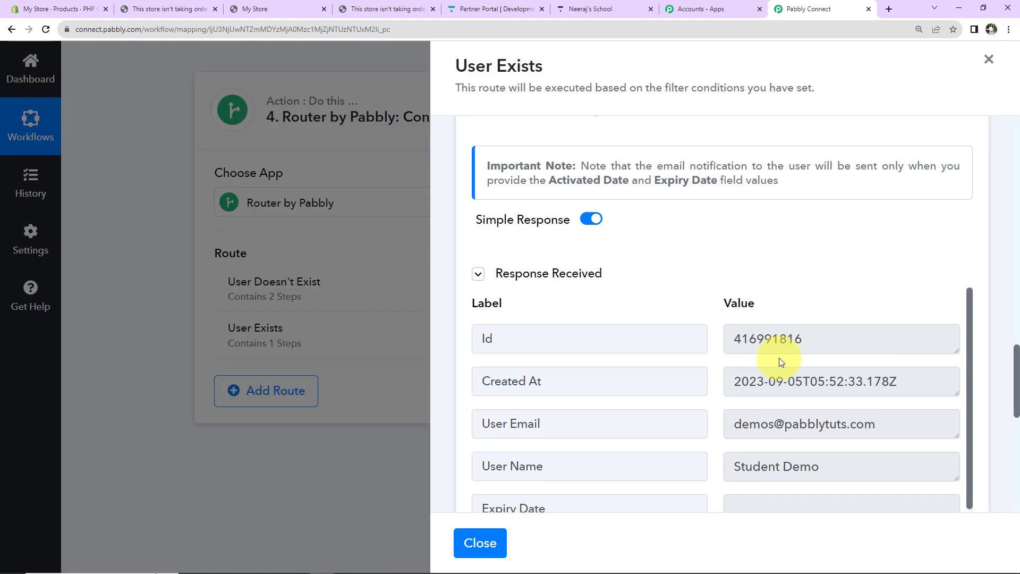
Step: Reload the student's Thinkific enrollments to see PHP Course for Beginners (8 Weeks) listed
{"action": "left_click", "coordinate": [598, 9]}
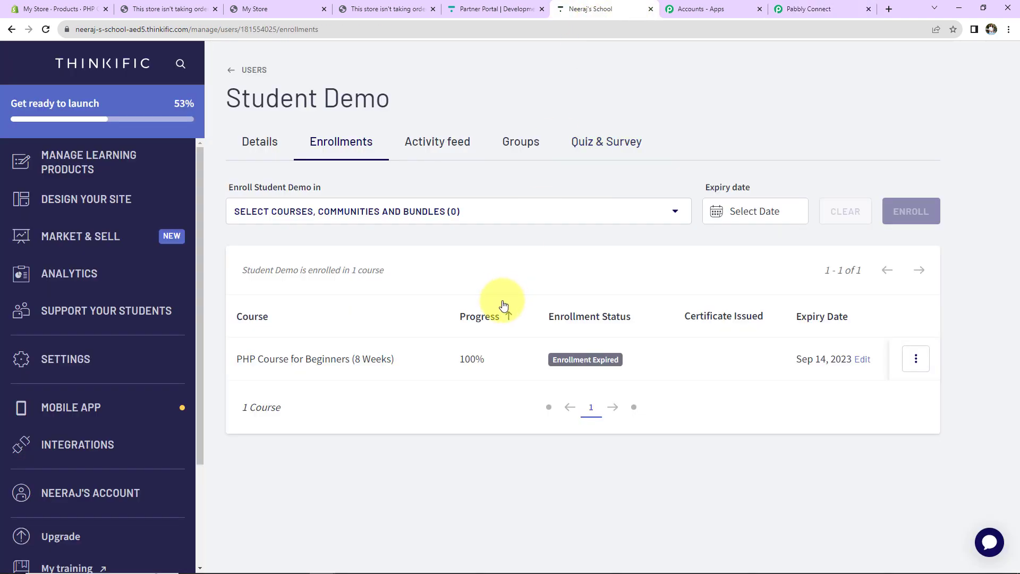
{"action": "left_click", "coordinate": [45, 29]}
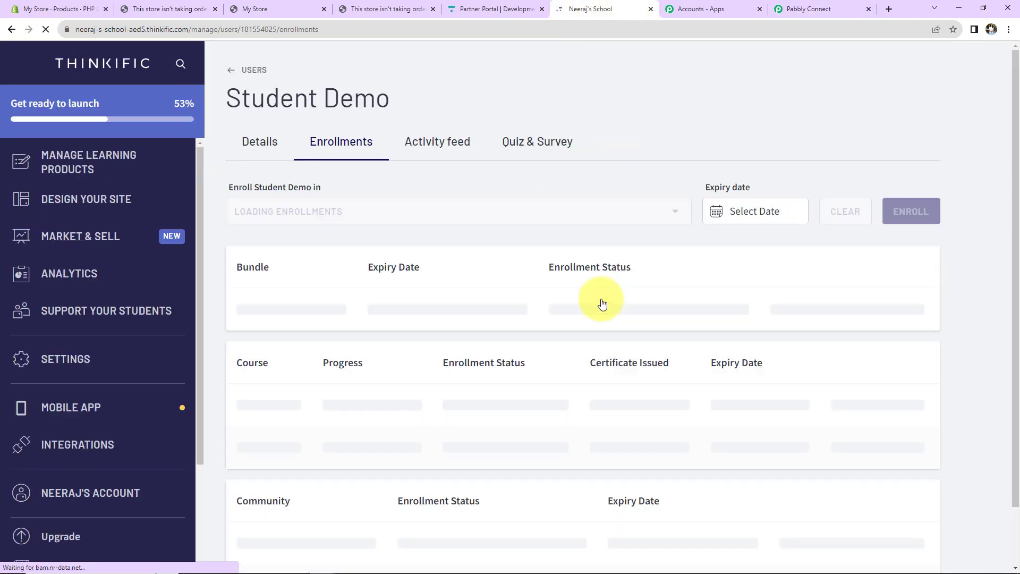
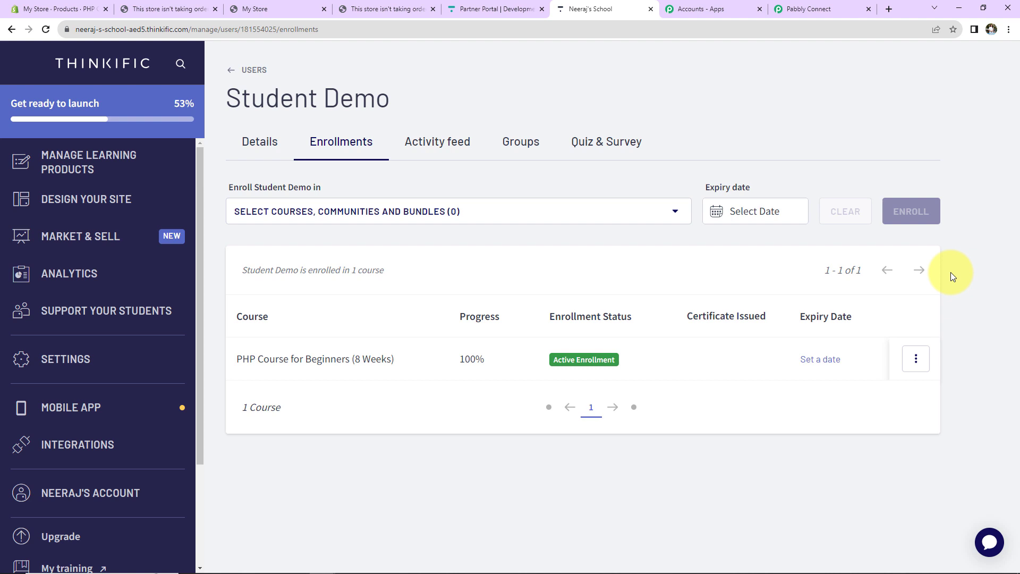
Step: From the Shopify admin, open the live online store and the PHP Course for Beginners product page
{"action": "left_click", "coordinate": [48, 12]}
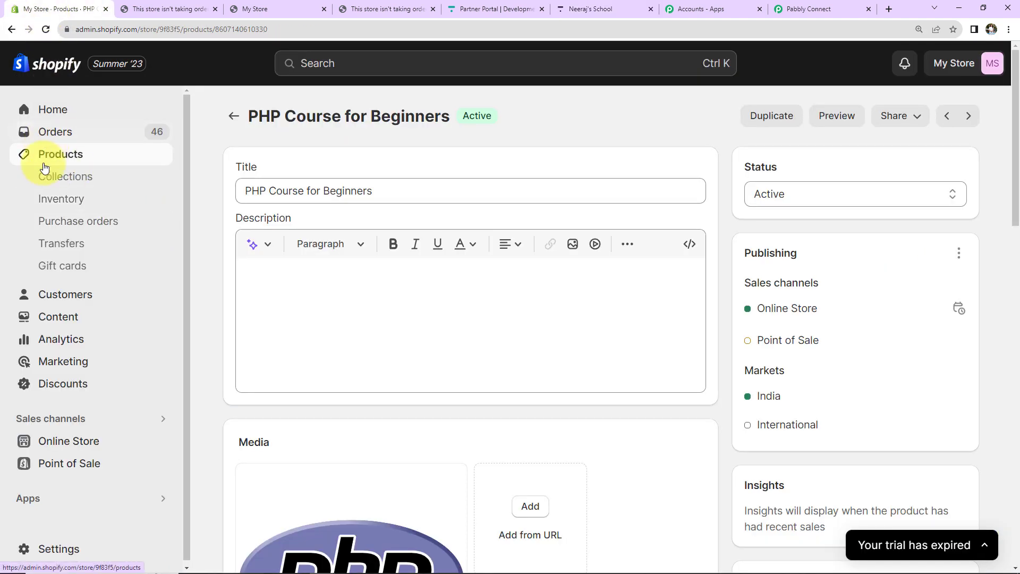
{"action": "left_click", "coordinate": [158, 444]}
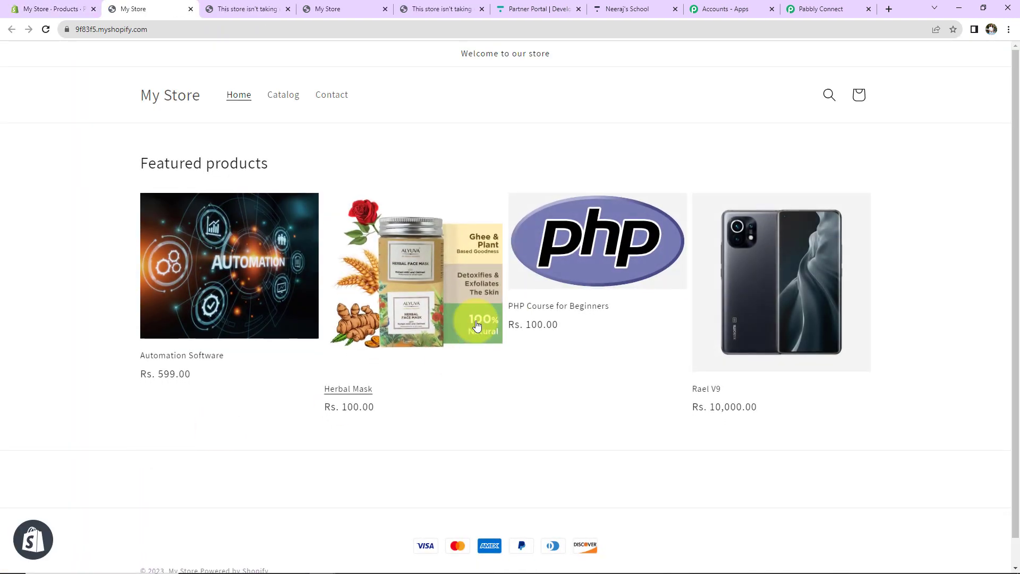
{"action": "left_click", "coordinate": [539, 306]}
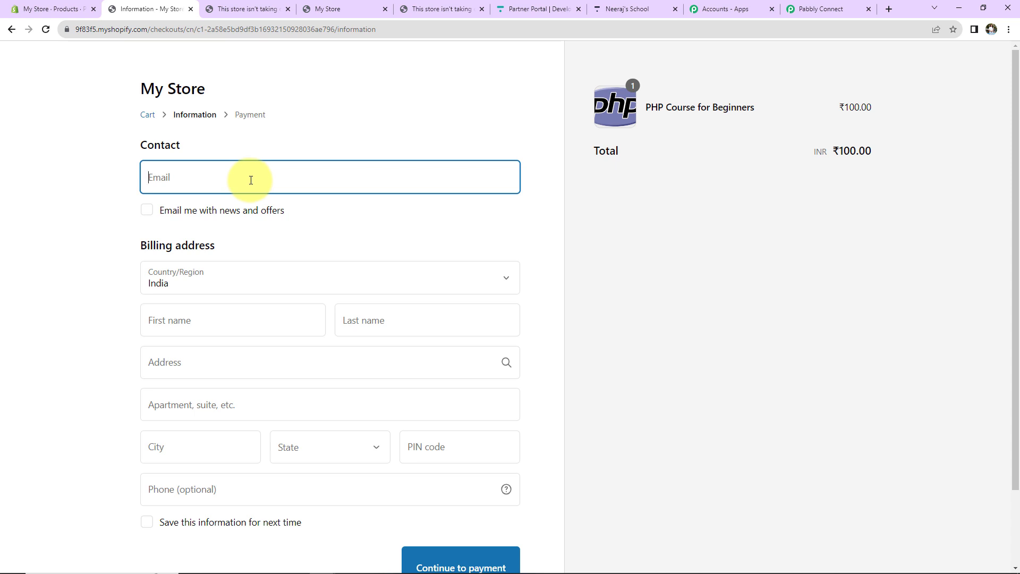
Step: Enter the buyer's email, first and last name, and the billing street and apartment lines
{"action": "left_click", "coordinate": [251, 180]}
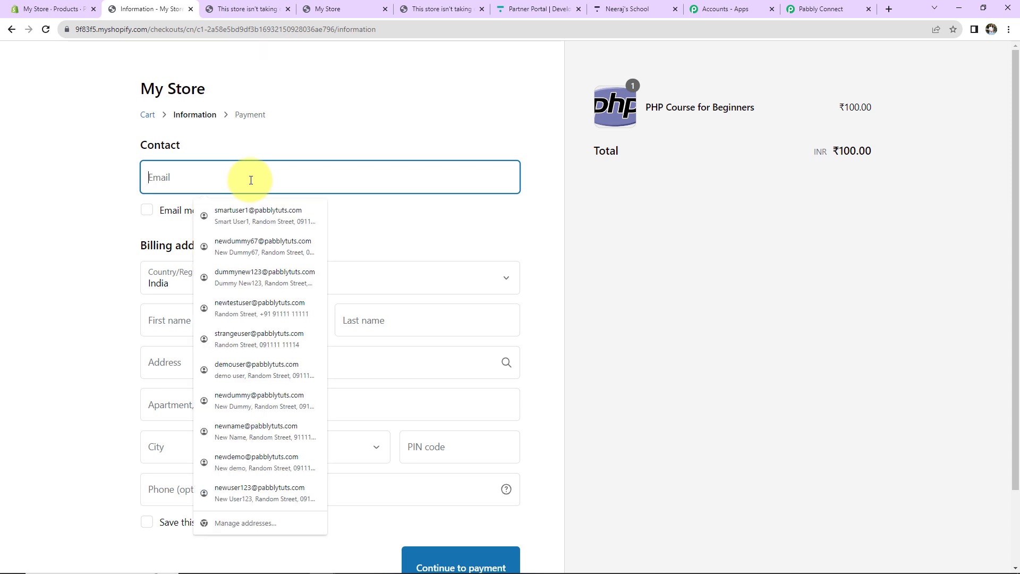
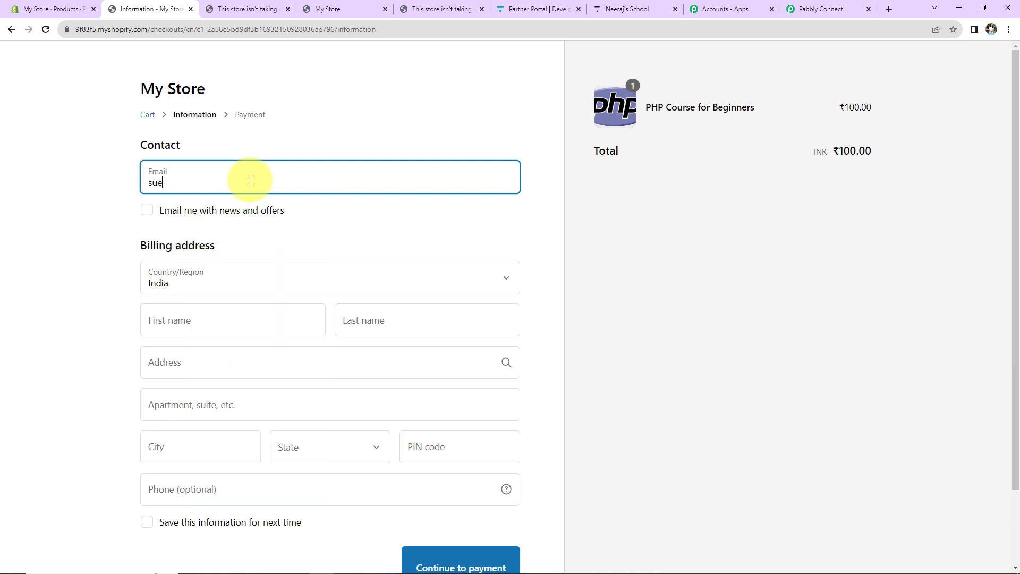
{"action": "left_click", "coordinate": [177, 318]}
{"action": "type", "text": "Sue"}
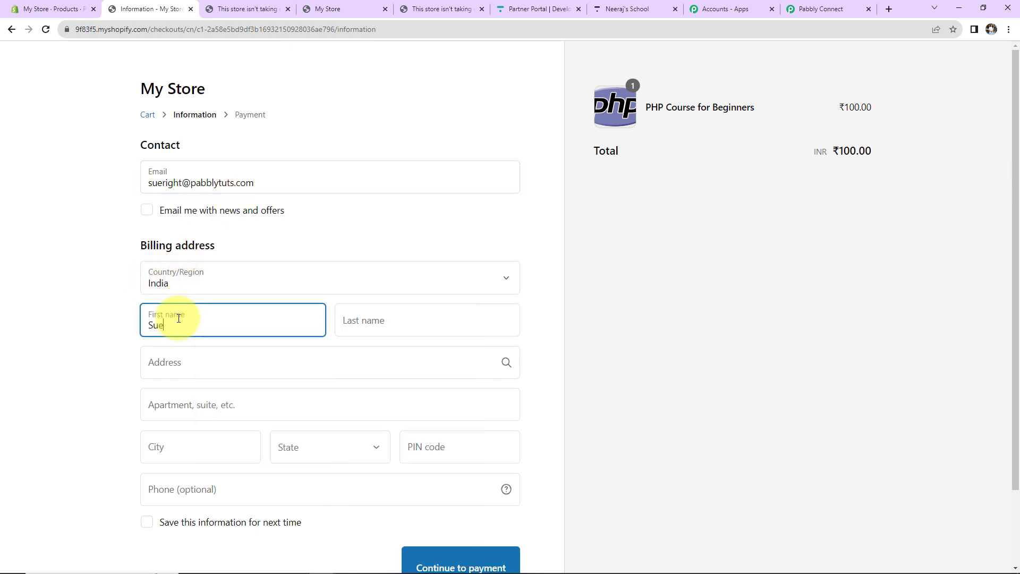
{"action": "left_click", "coordinate": [372, 319]}
{"action": "type", "text": "Right"}
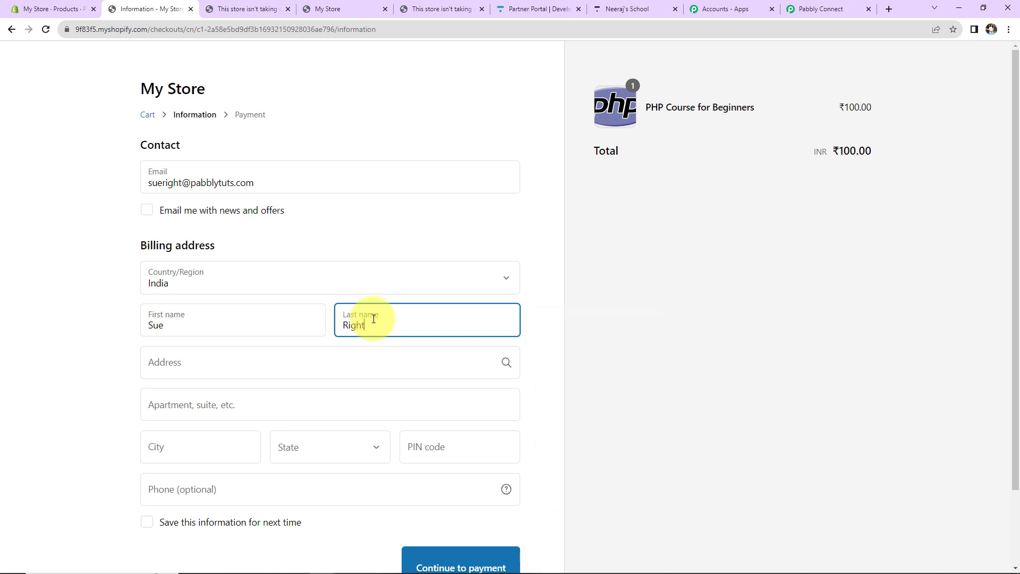
{"action": "left_click", "coordinate": [244, 359]}
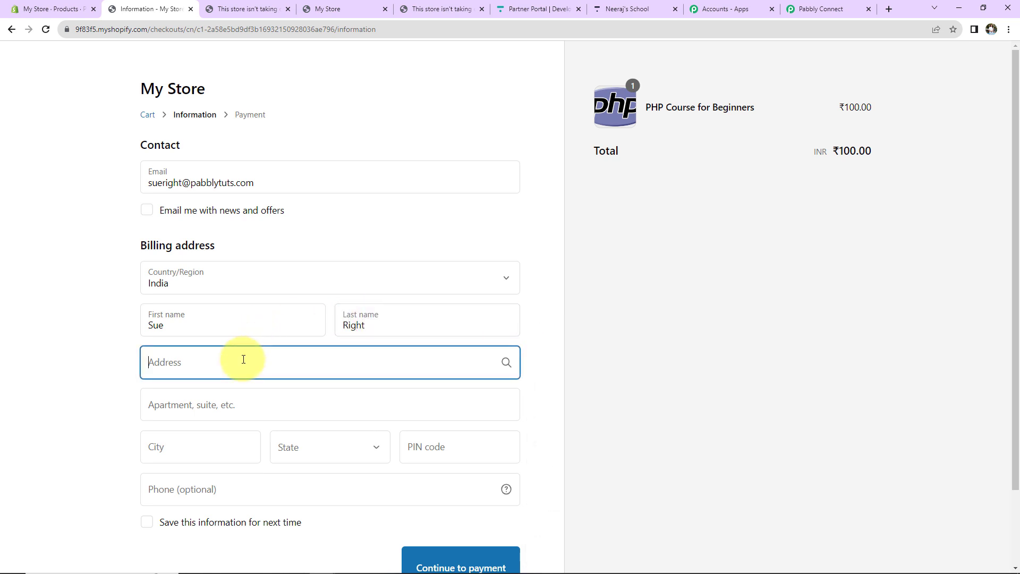
{"action": "type", "text": "Random New"}
{"action": "left_click", "coordinate": [224, 403]}
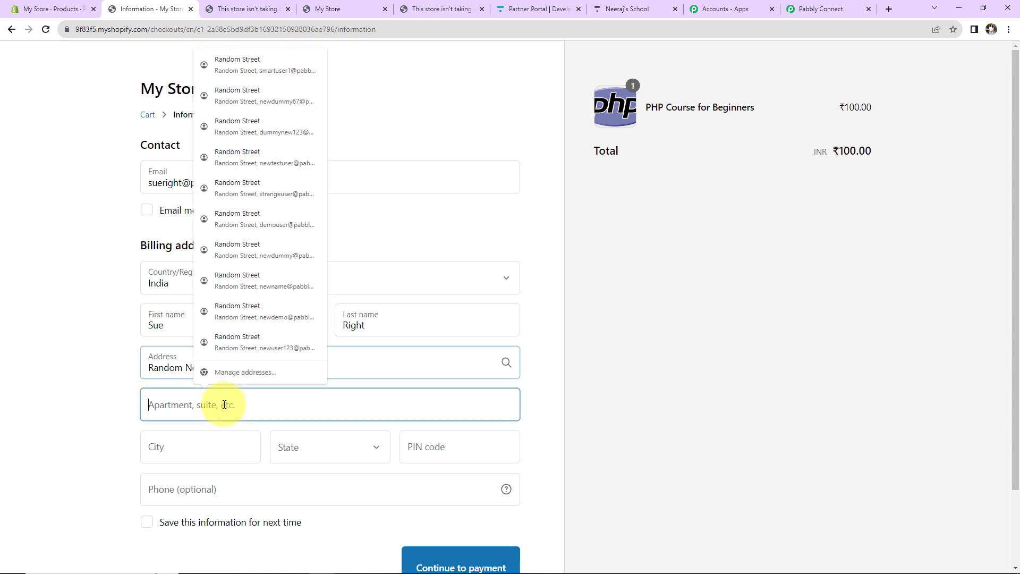
{"action": "type", "text": "Apartmen"}
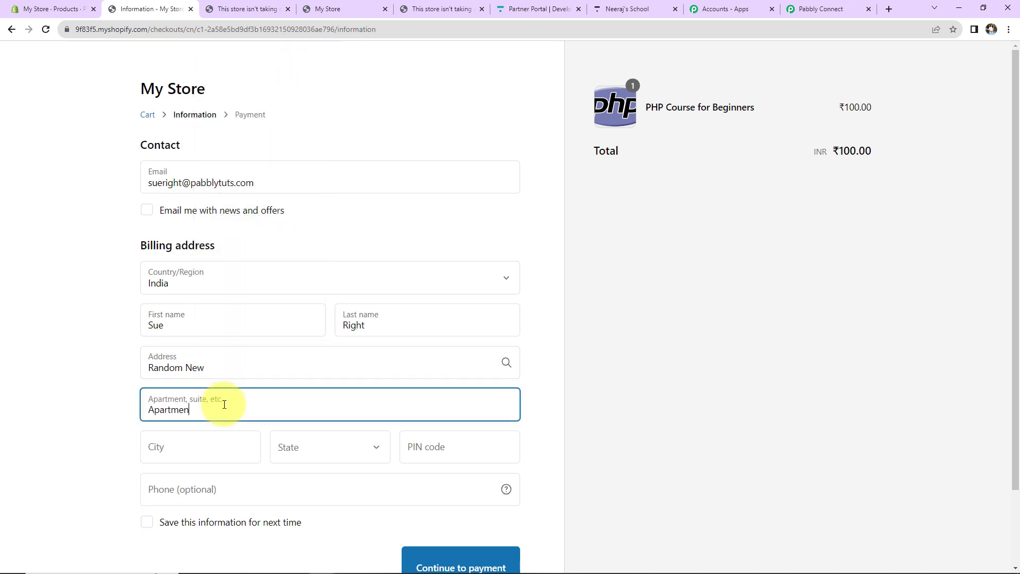
{"action": "type", "text": "t"}
Step: Complete the billing city, state, PIN code and phone number, then continue to payment
{"action": "scroll", "coordinate": [224, 404], "scroll_direction": "down", "scroll_amount": 2}
{"action": "left_click", "coordinate": [175, 364]}
{"action": "type", "text": "B"}
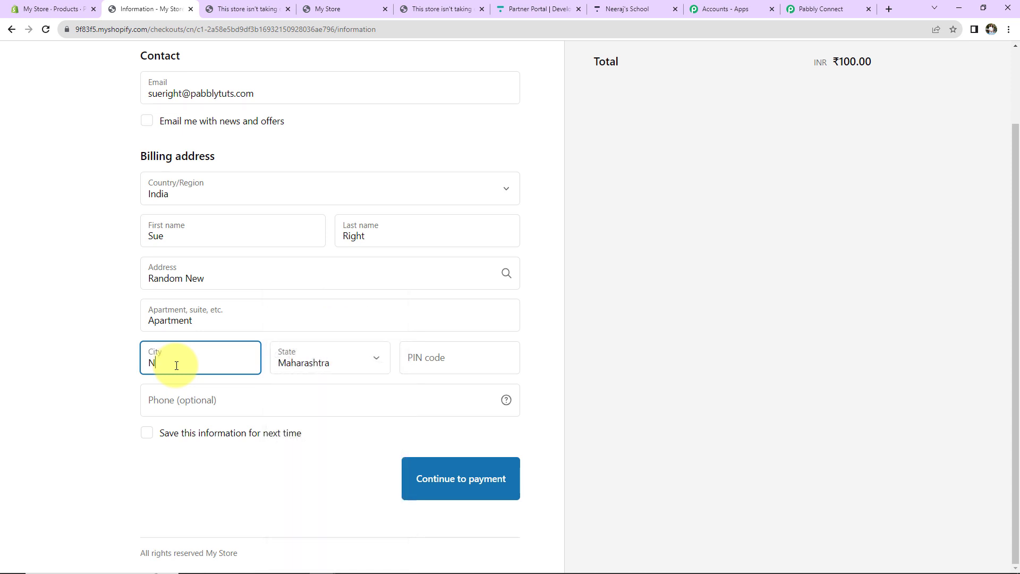
{"action": "type", "text": "hopal"}
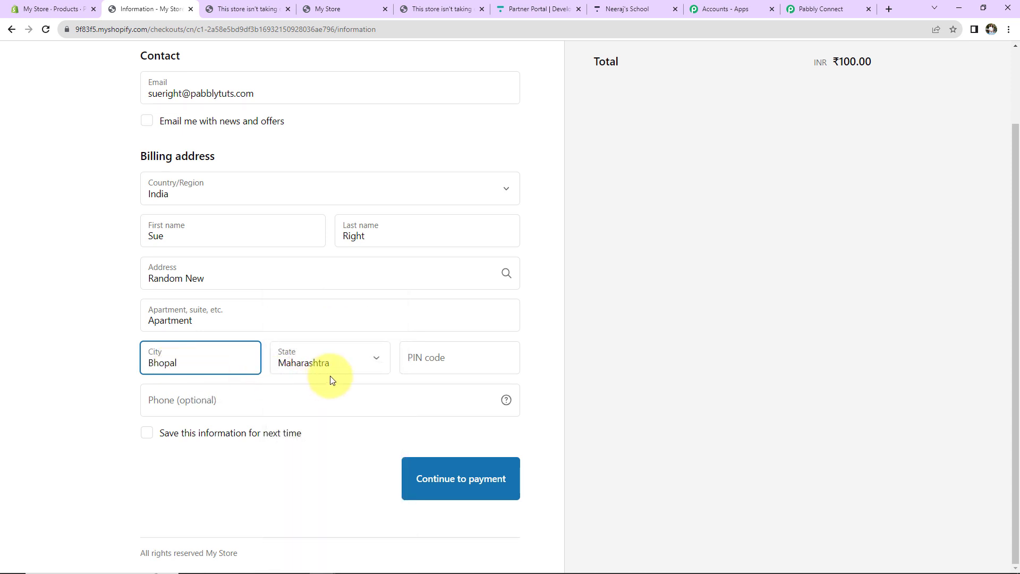
{"action": "left_click", "coordinate": [329, 356]}
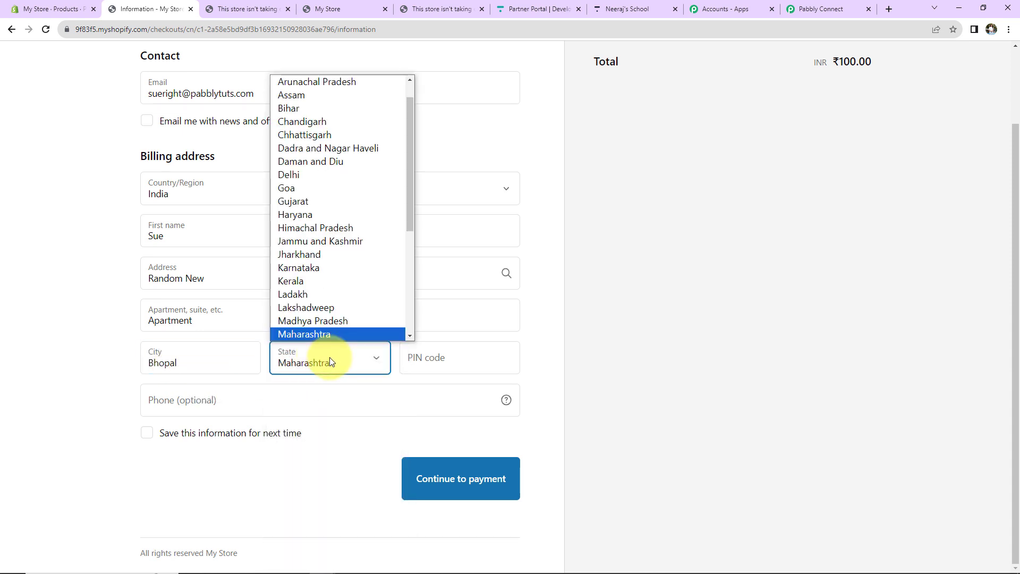
{"action": "left_click", "coordinate": [325, 320]}
{"action": "left_click", "coordinate": [436, 356]}
{"action": "type", "text": "462042"}
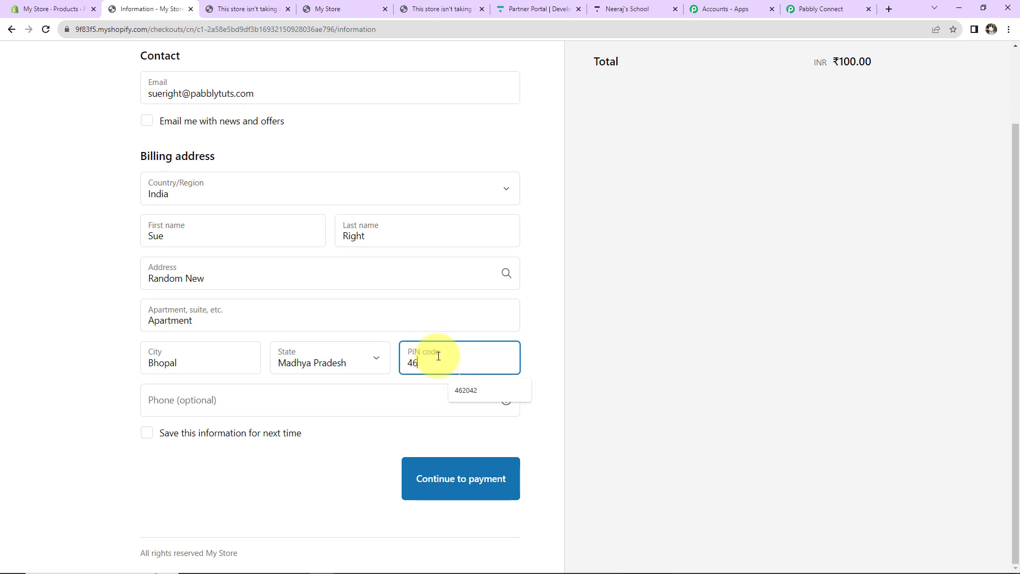
{"action": "left_click", "coordinate": [276, 408]}
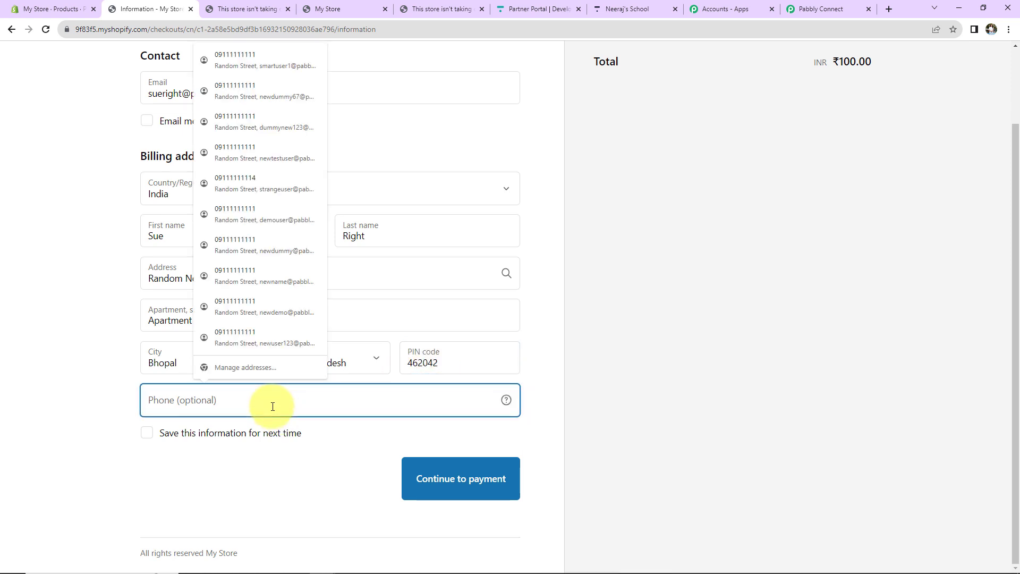
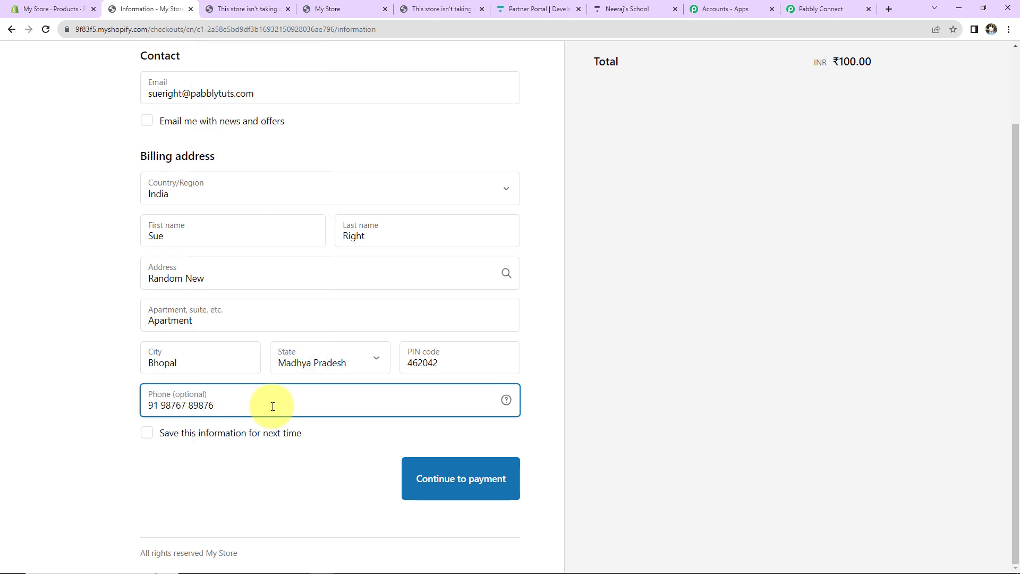
{"action": "left_click", "coordinate": [433, 476]}
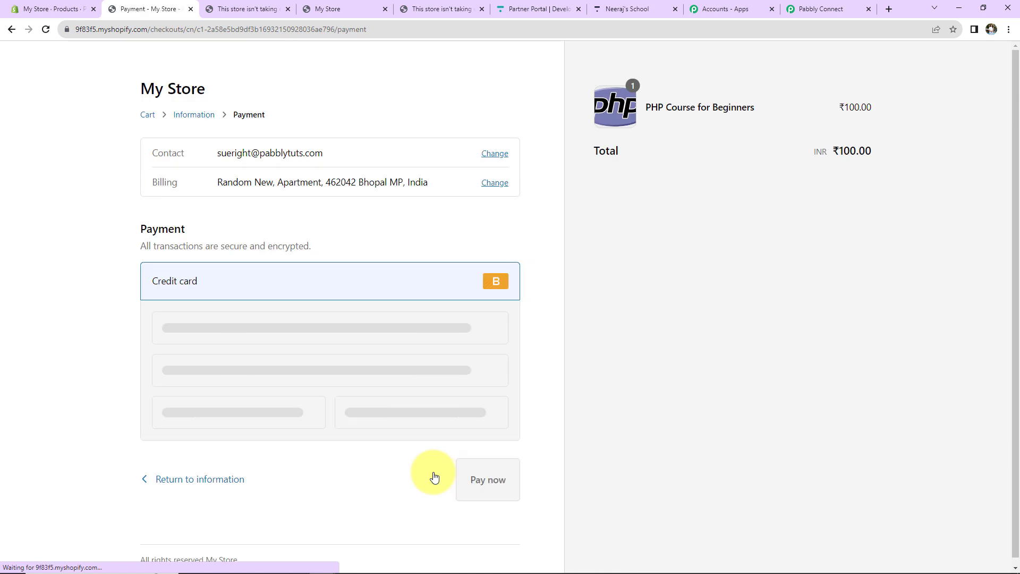
Step: Fill the card from the saved Visa card, correct the number, add the security code and pay
{"action": "left_click", "coordinate": [220, 327]}
{"action": "left_click", "coordinate": [245, 366]}
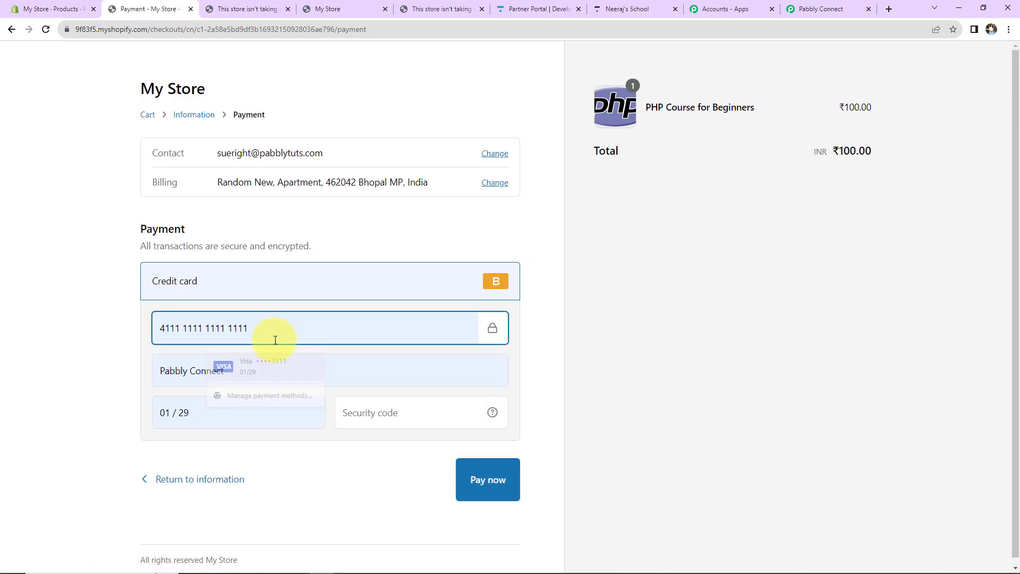
{"action": "left_click_drag", "start_coordinate": [273, 337], "coordinate": [113, 341]}
{"action": "type", "text": "1"}
{"action": "left_click", "coordinate": [364, 414]}
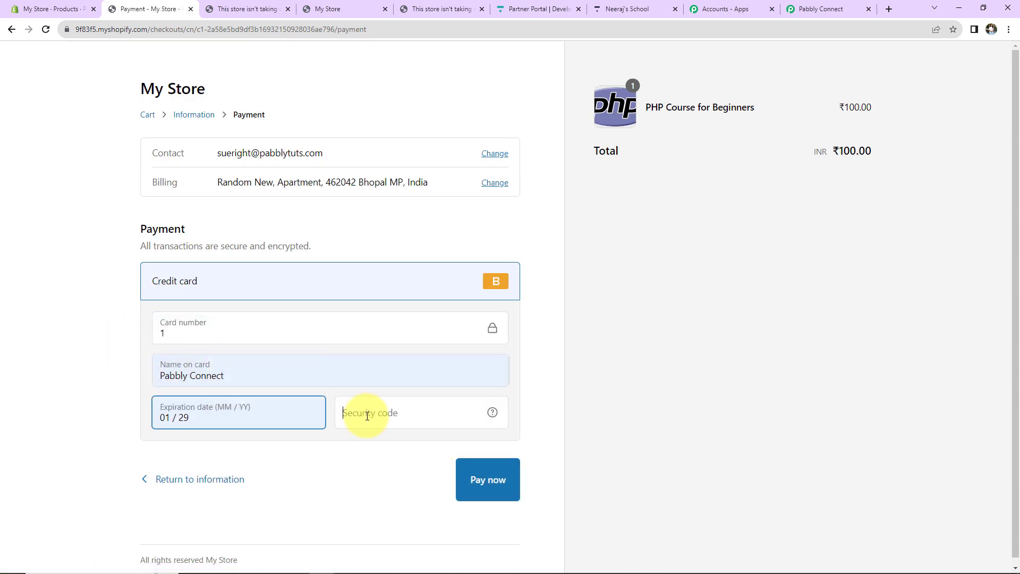
{"action": "type", "text": "123"}
{"action": "left_click", "coordinate": [476, 489]}
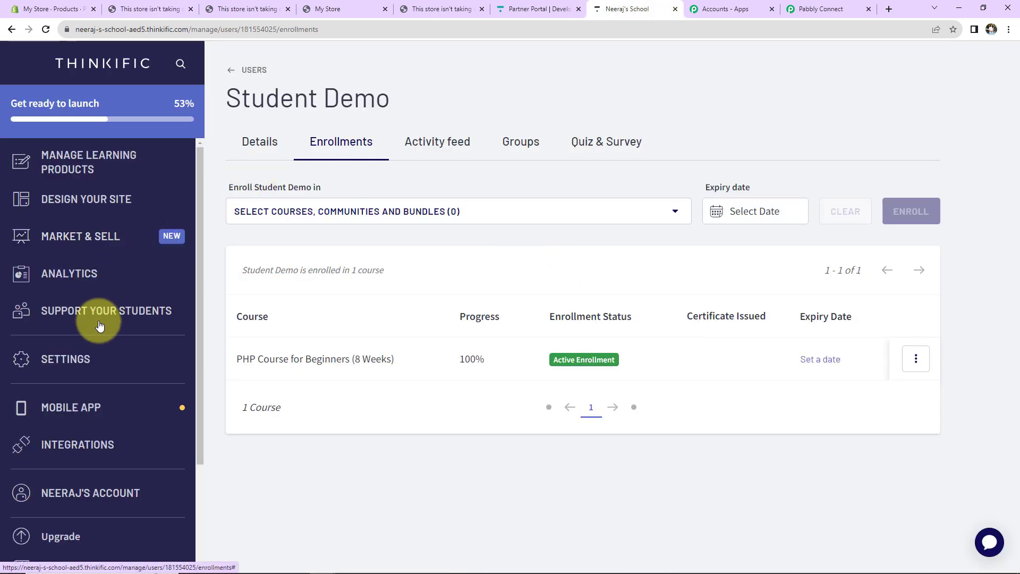
Step: Check the newest Thinkific user's enrollments for PHP Course for Beginners (8 Weeks), then return to Pabbly Connect
{"action": "left_click", "coordinate": [96, 311]}
{"action": "left_click", "coordinate": [56, 345]}
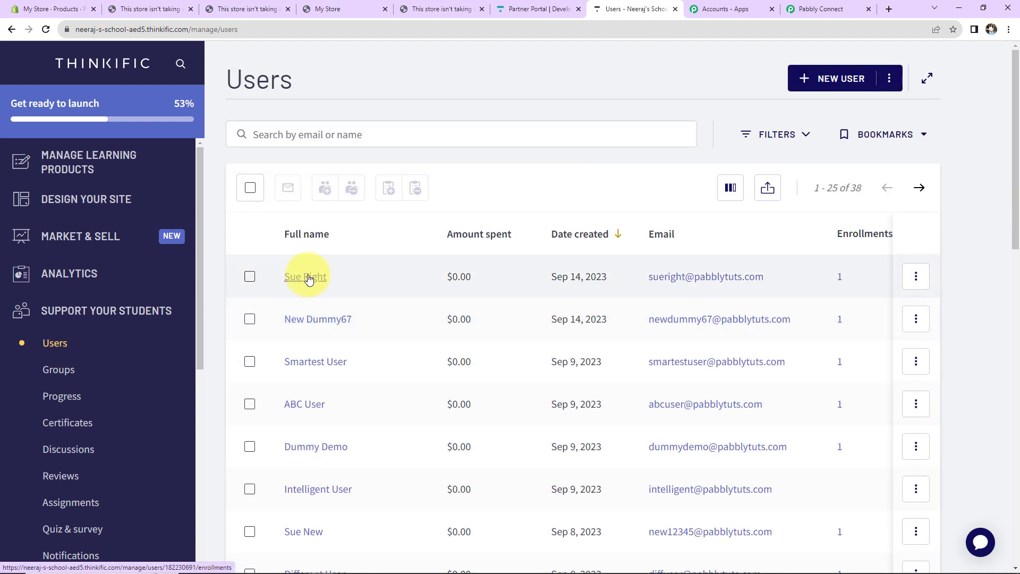
{"action": "left_click", "coordinate": [308, 279]}
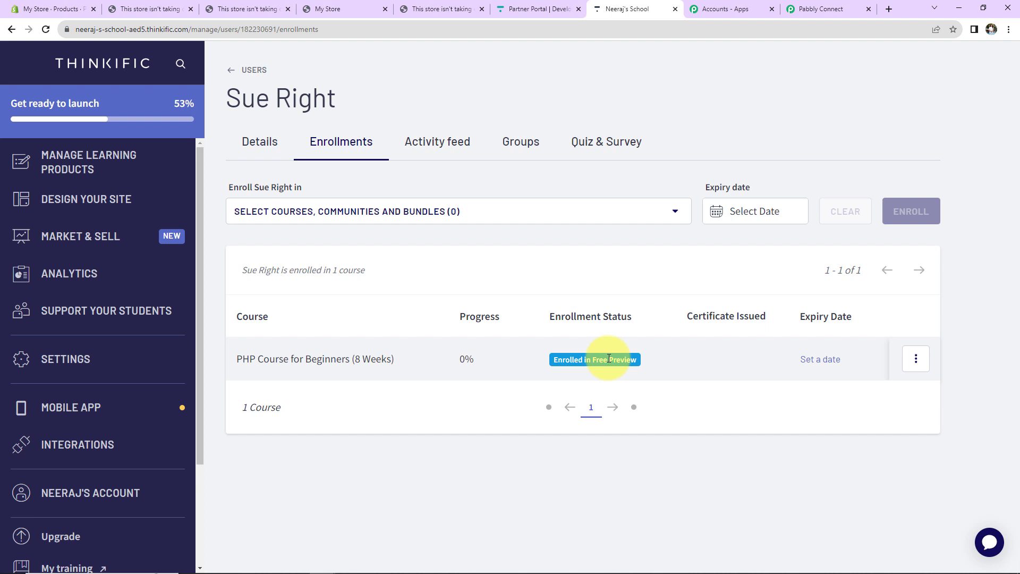
{"action": "left_click", "coordinate": [812, 9]}
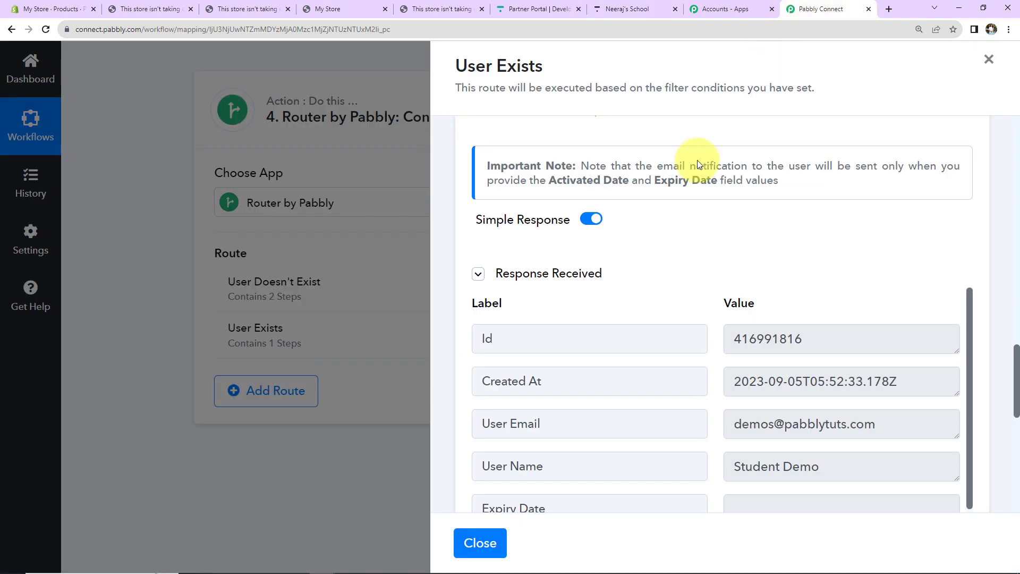
Step: Close the User Exists panel and fold the Shopify New Order, Filter and Thinkific Search User steps
{"action": "left_click", "coordinate": [988, 59]}
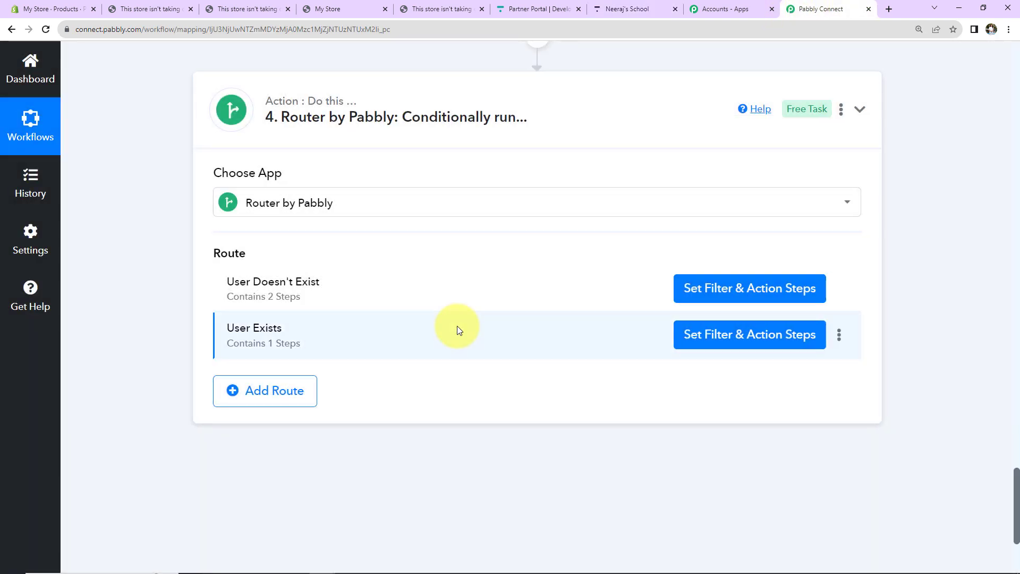
{"action": "scroll", "coordinate": [457, 326], "scroll_direction": "up", "scroll_amount": 20}
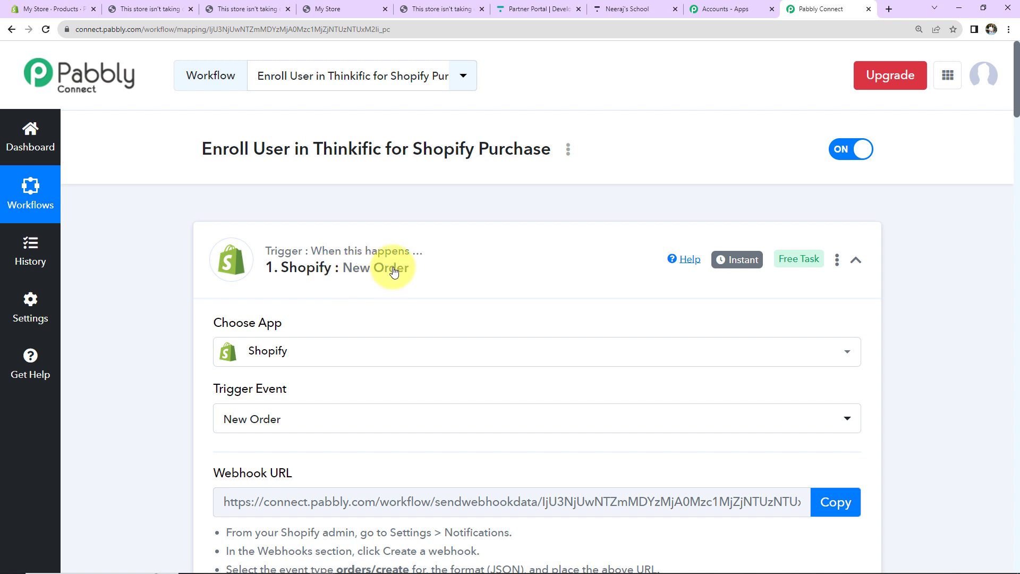
{"action": "left_click", "coordinate": [855, 262]}
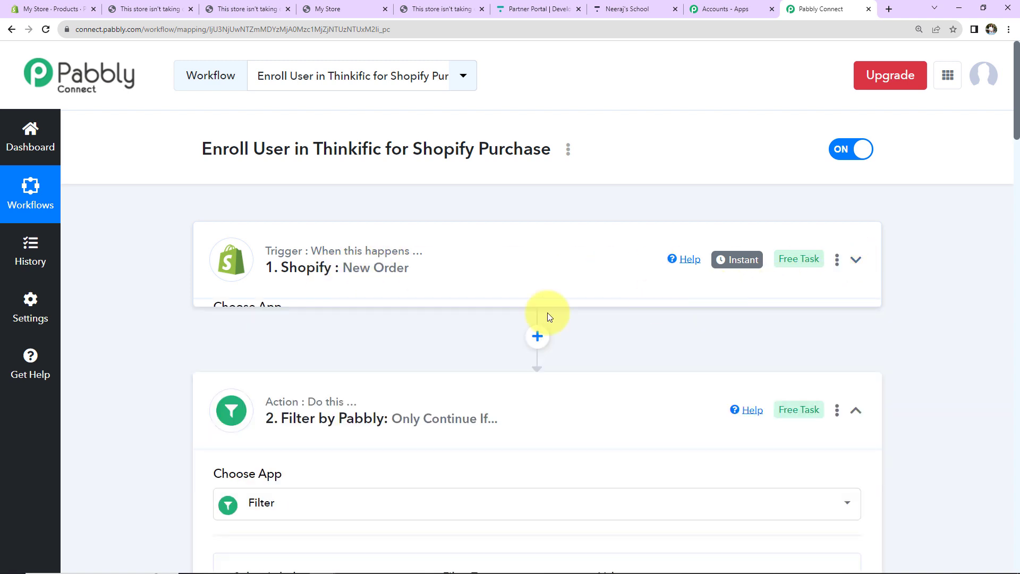
{"action": "scroll", "coordinate": [489, 324], "scroll_direction": "down", "scroll_amount": 1}
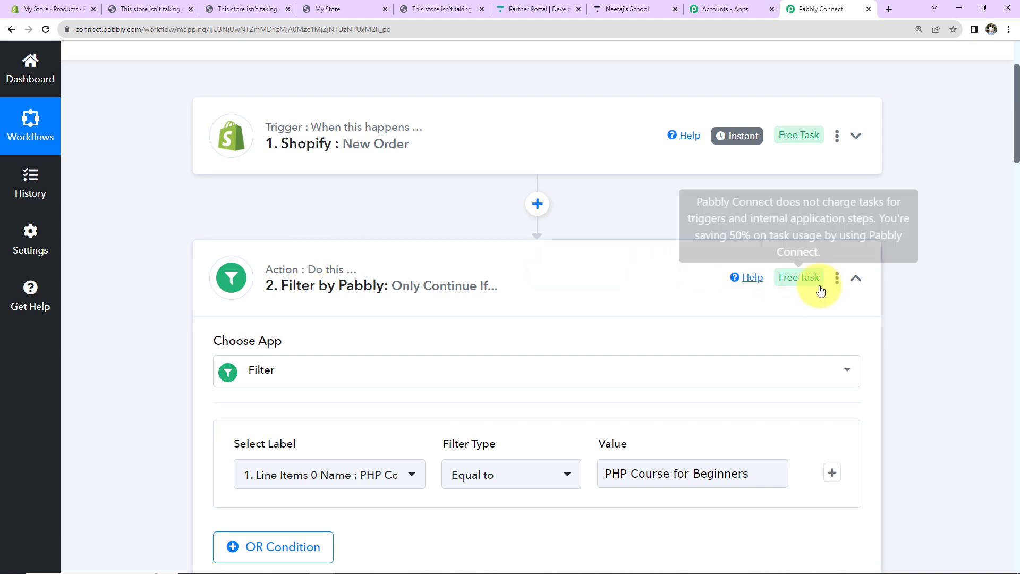
{"action": "left_click", "coordinate": [855, 281]}
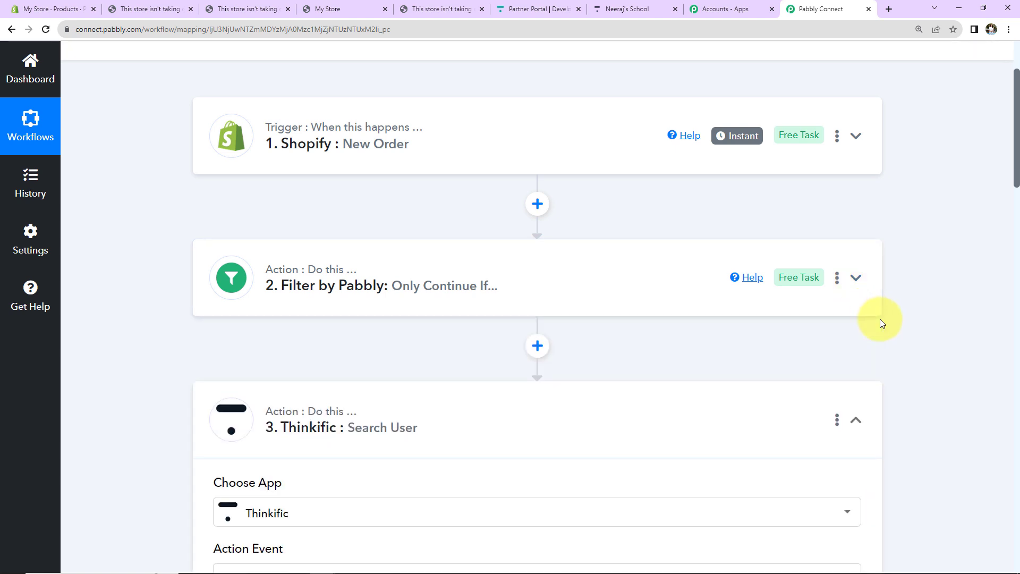
{"action": "scroll", "coordinate": [855, 319], "scroll_direction": "down", "scroll_amount": 2}
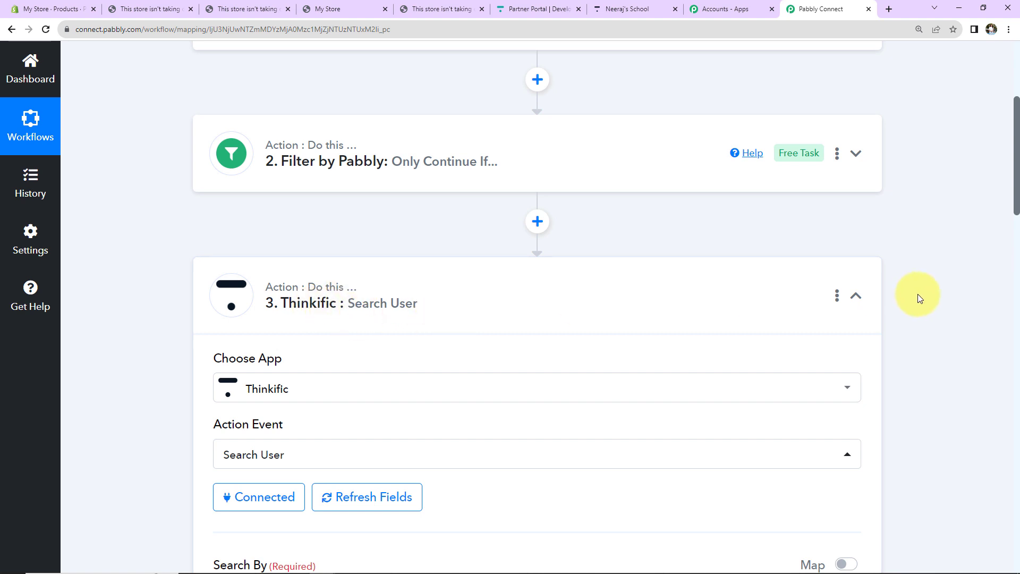
{"action": "left_click", "coordinate": [855, 296]}
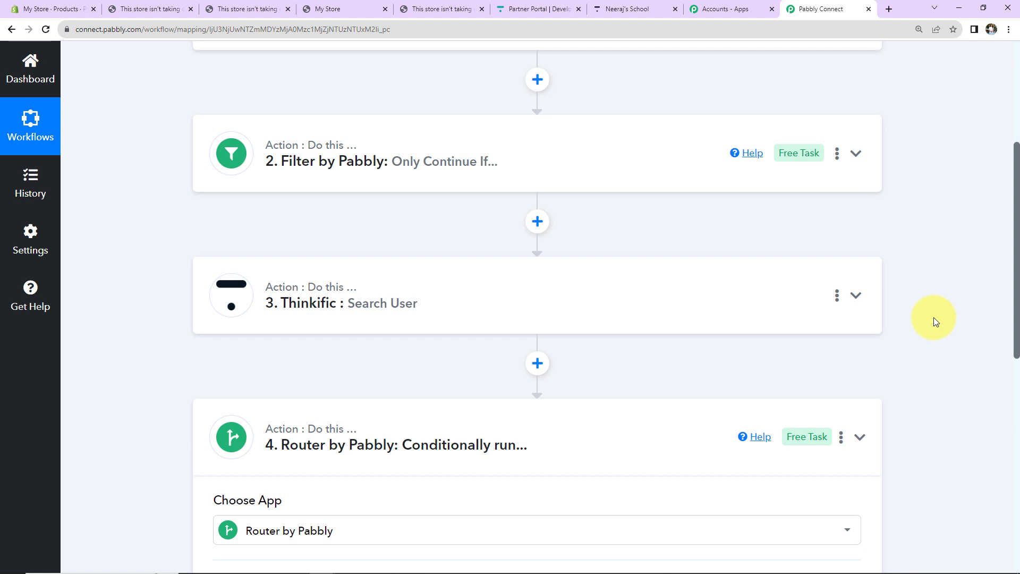
{"action": "scroll", "coordinate": [932, 317], "scroll_direction": "down", "scroll_amount": 5}
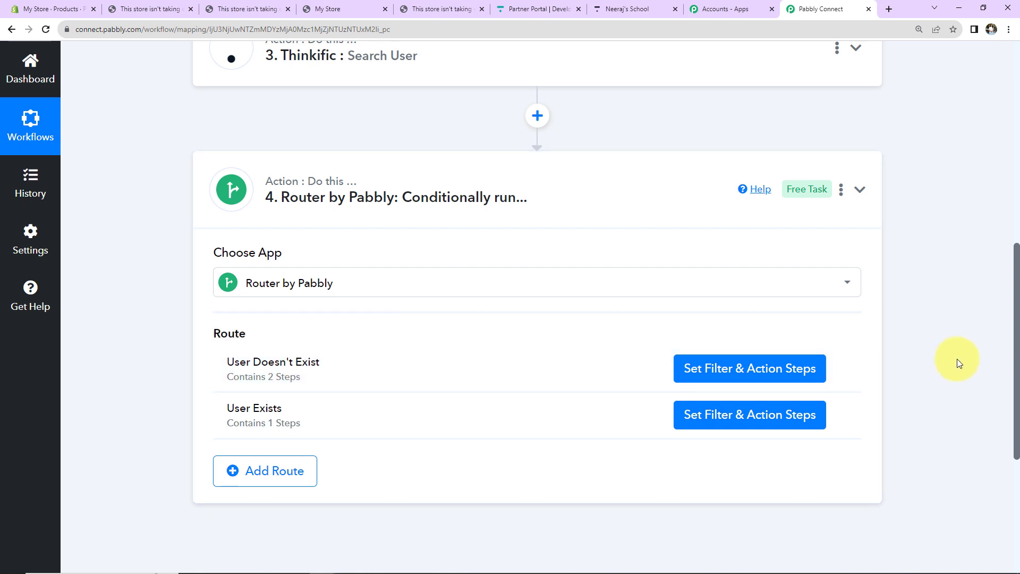
{"action": "scroll", "coordinate": [957, 361], "scroll_direction": "up", "scroll_amount": 9}
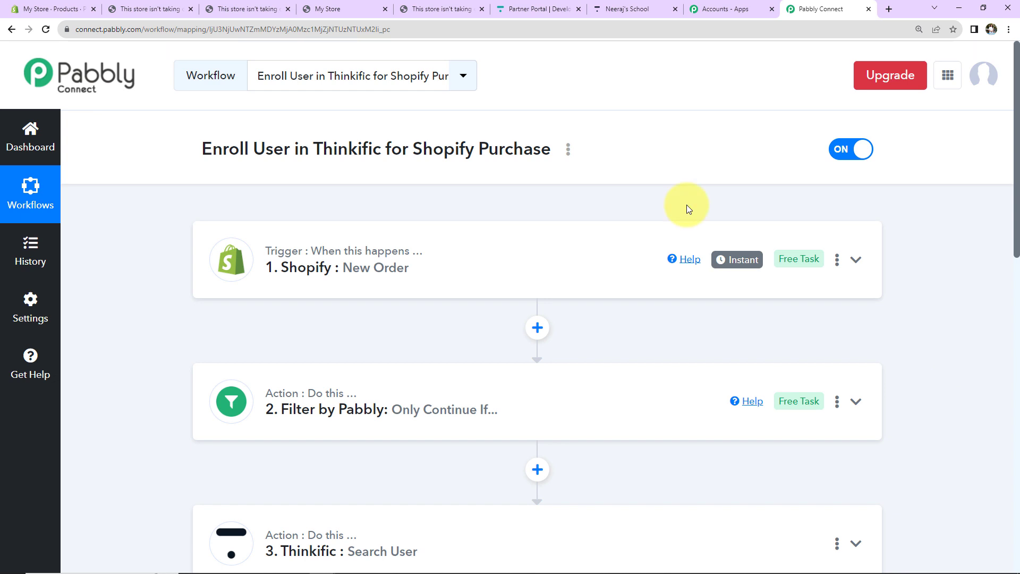
{"action": "left_click", "coordinate": [568, 149]}
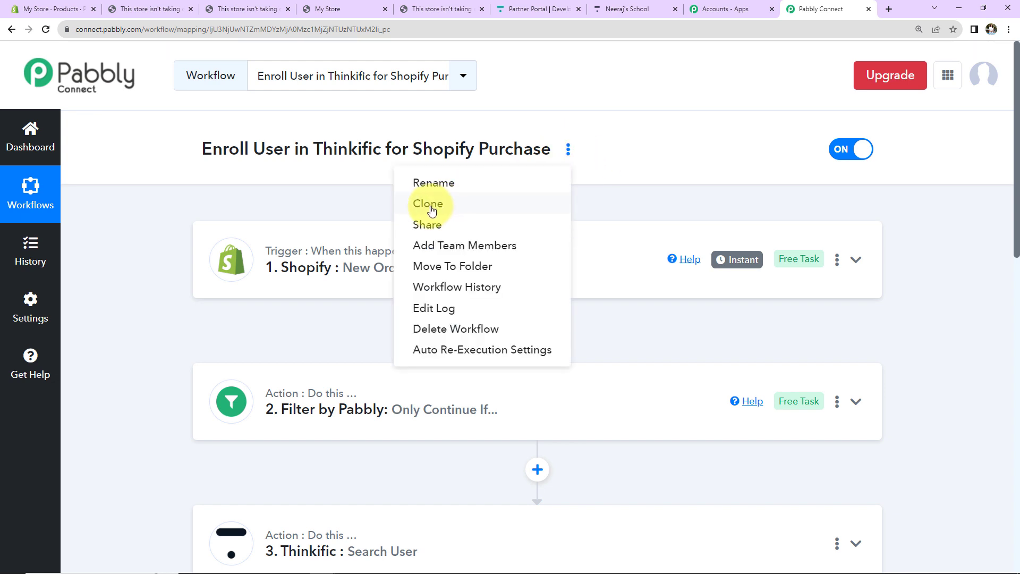
{"action": "left_click", "coordinate": [653, 200]}
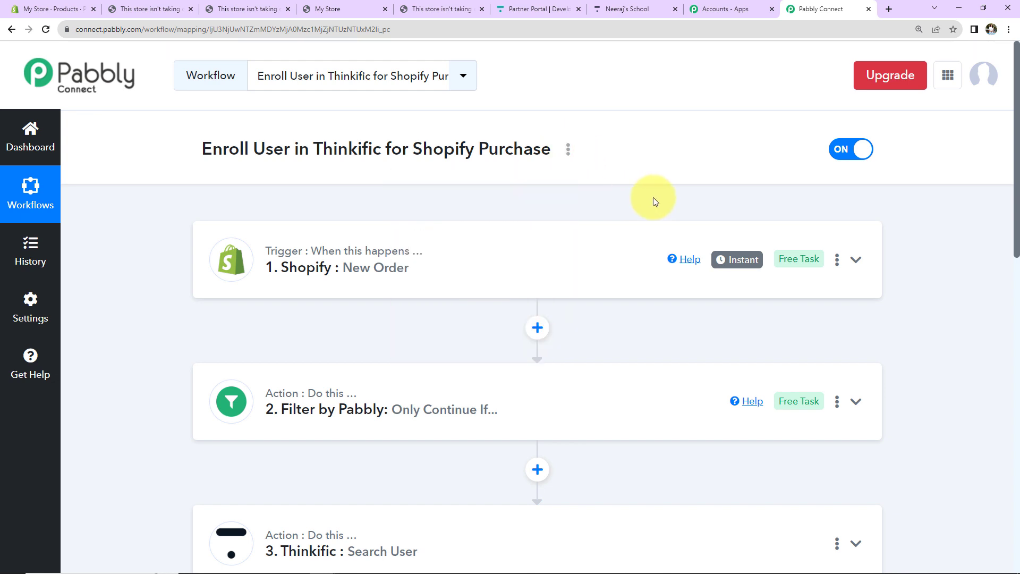